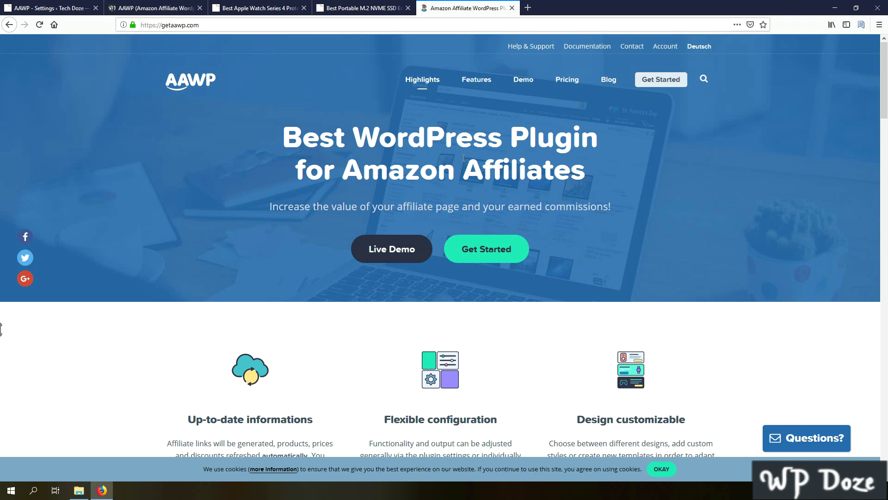
# Step: Scroll through the M.2 NVME SSD enclosures article's comparison table and product boxes, then return to getaawp.com
pyautogui.click(363, 8)
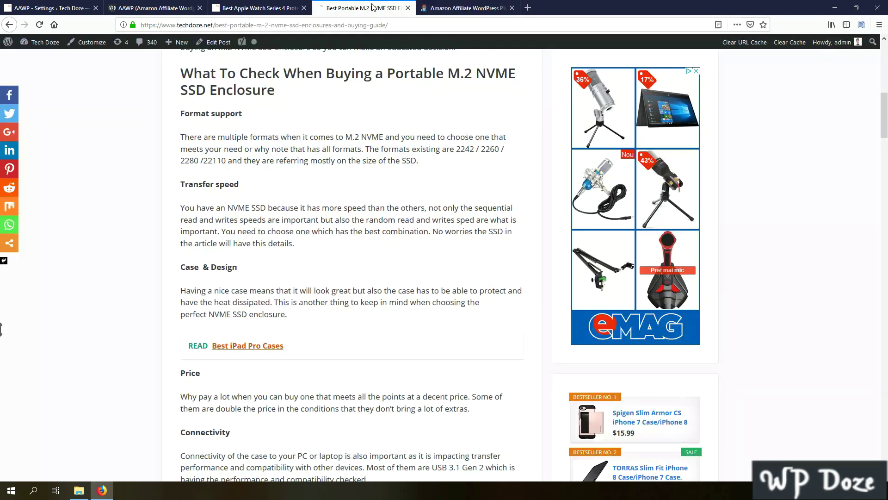
pyautogui.scroll(4, 382, 126)
pyautogui.scroll(-12, 382, 126)
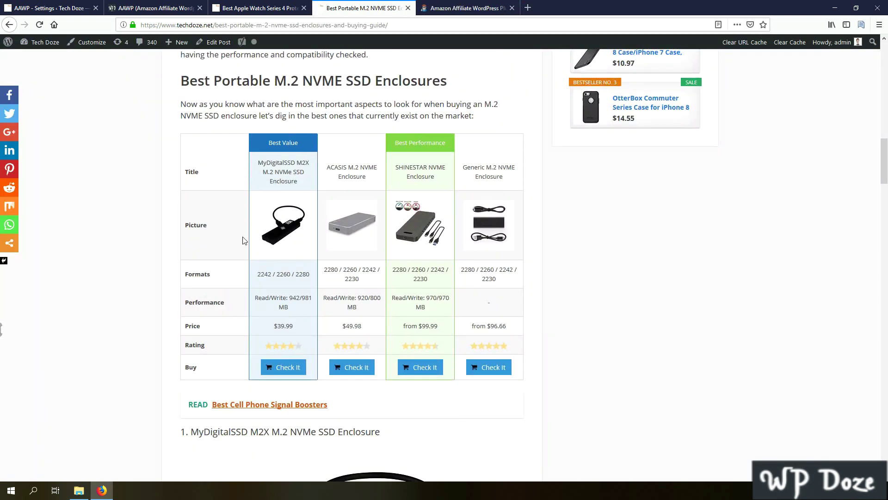
pyautogui.scroll(-1, 329, 189)
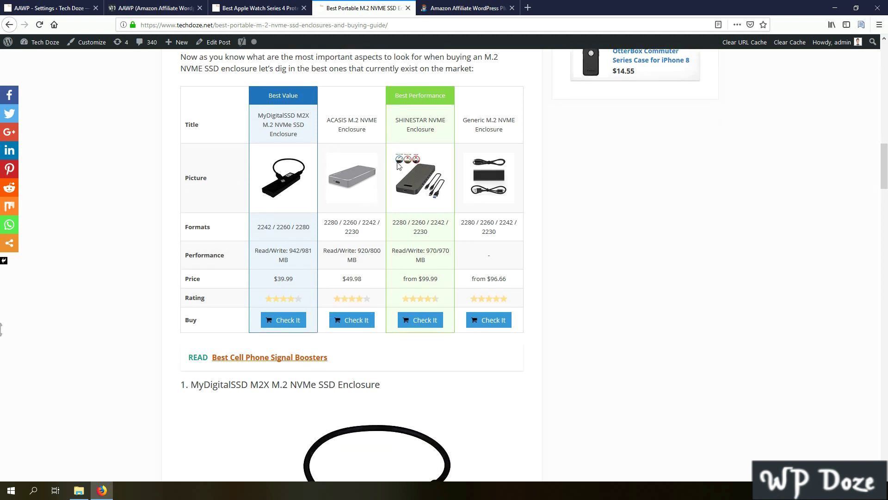
pyautogui.scroll(-6, 399, 166)
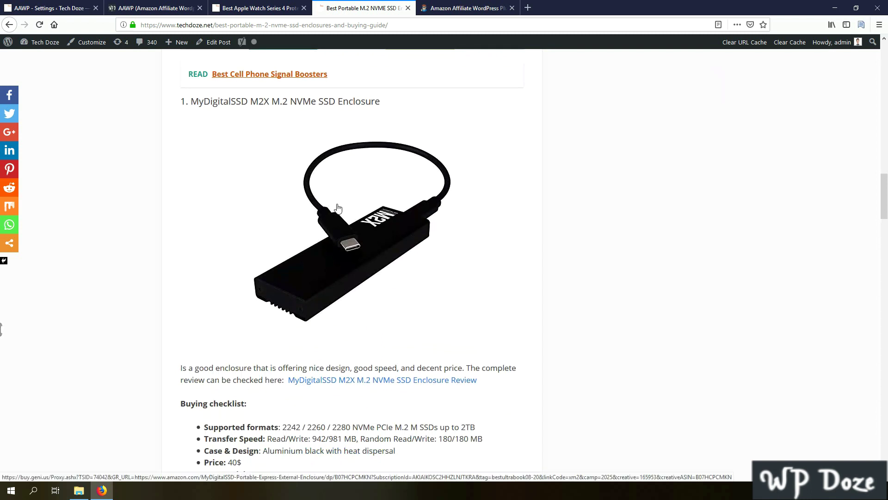
pyautogui.scroll(-5, 336, 209)
pyautogui.scroll(-1, 337, 208)
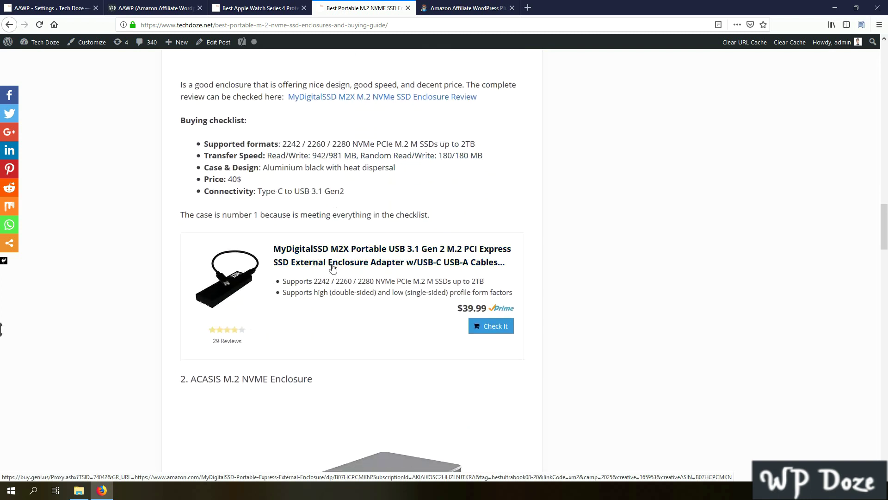
pyautogui.scroll(15, 333, 268)
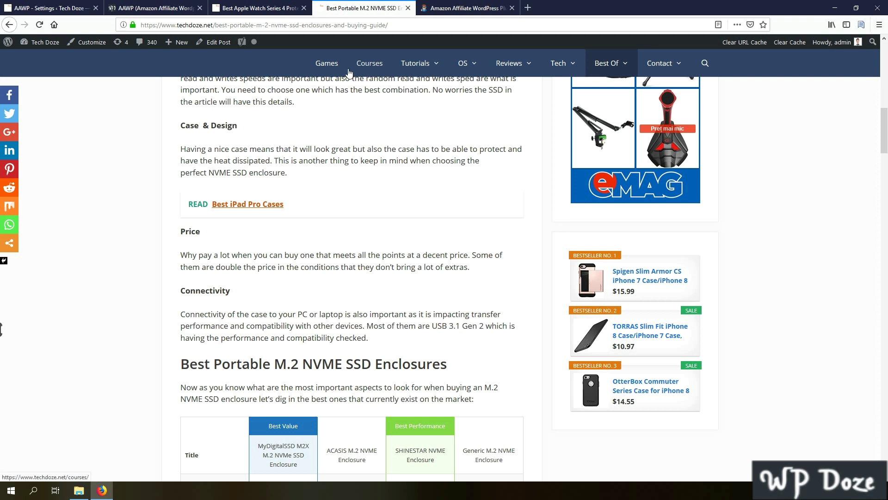
pyautogui.click(460, 11)
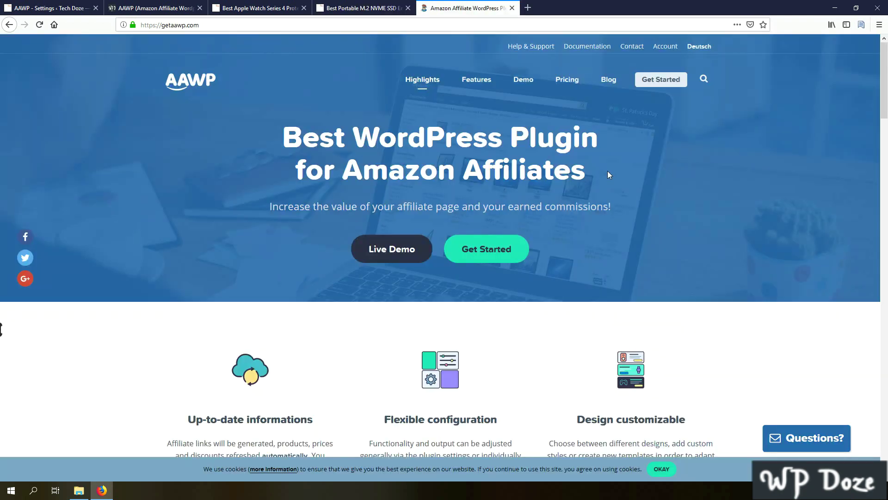
# Step: Open the AAWP Live Demo page and scroll down through it
pyautogui.click(400, 249)
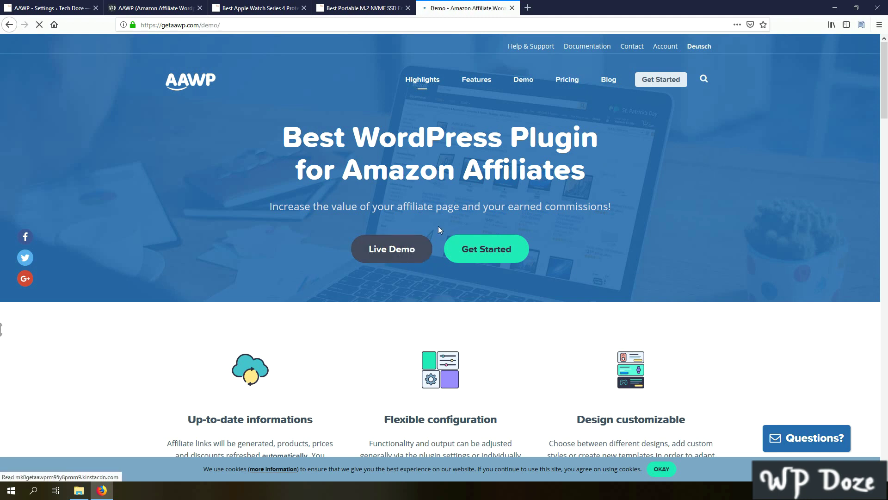
pyautogui.scroll(-20, 425, 221)
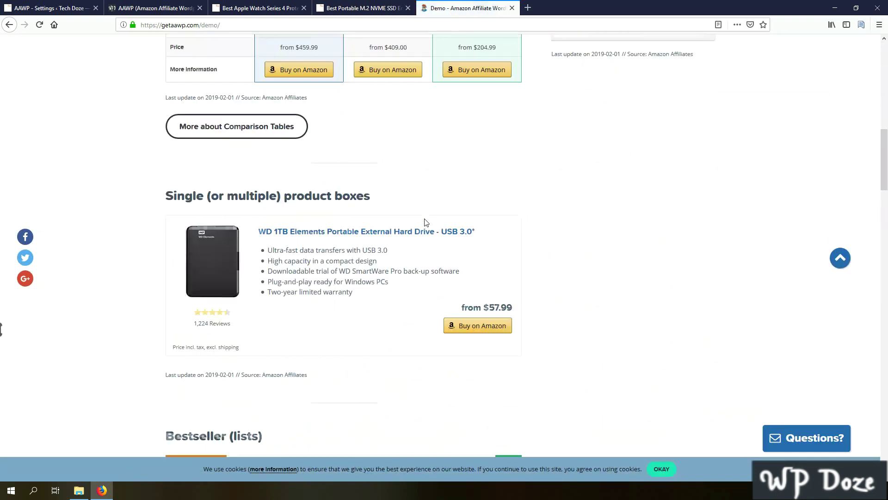
pyautogui.scroll(-15, 425, 218)
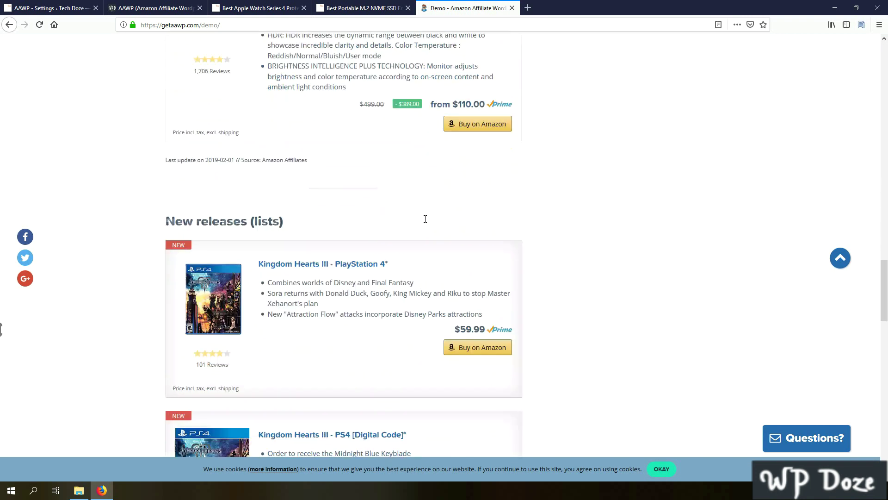
pyautogui.scroll(-15, 426, 222)
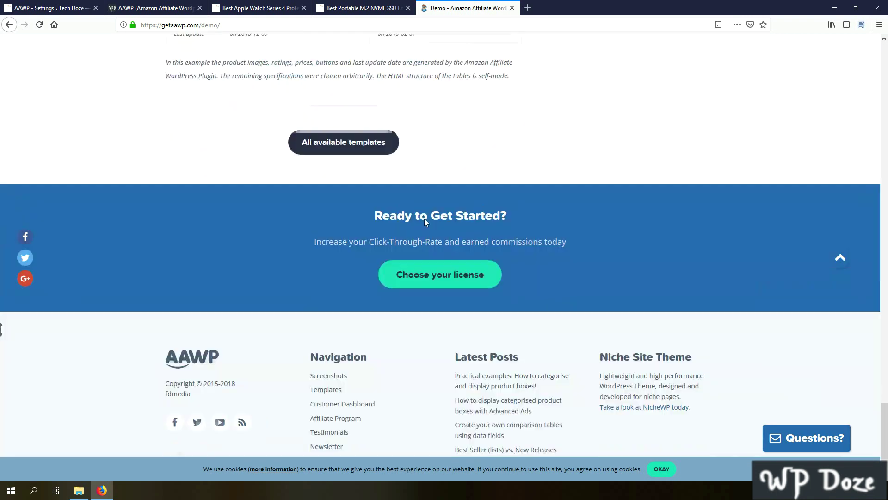
# Step: Open 'All available templates' and browse the product box, grid, table and list examples
pyautogui.click(377, 102)
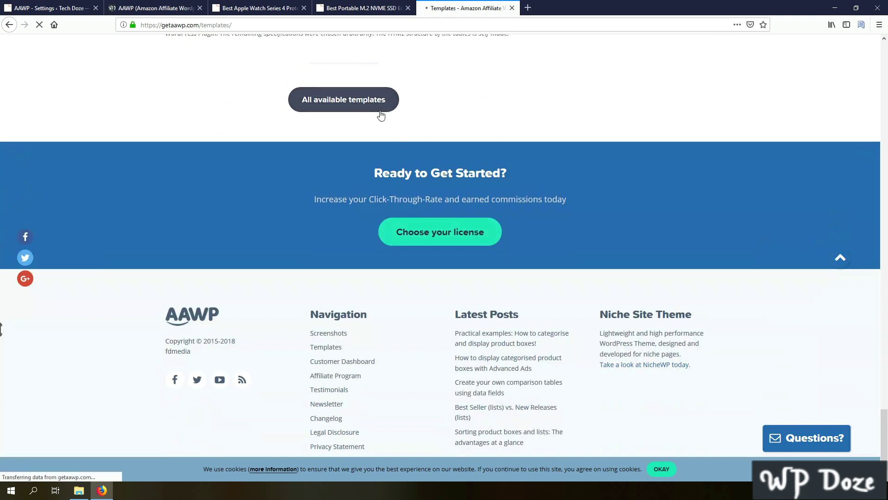
pyautogui.scroll(-10, 443, 152)
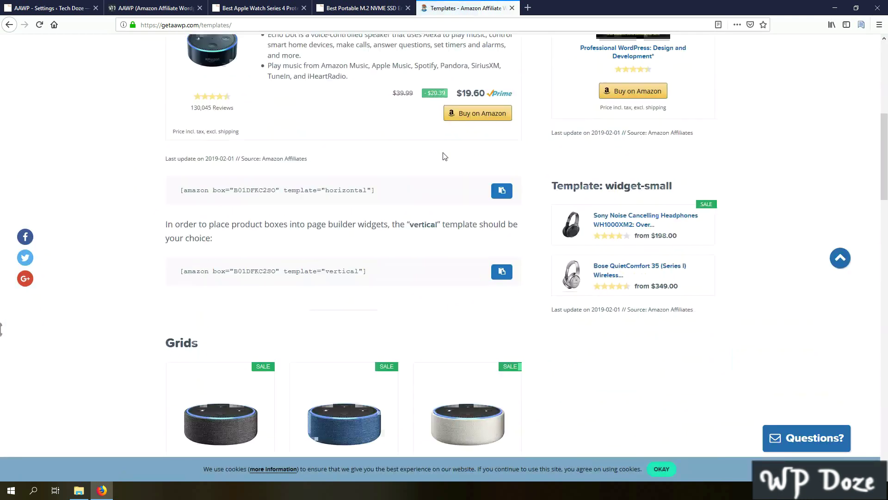
pyautogui.scroll(-4, 444, 153)
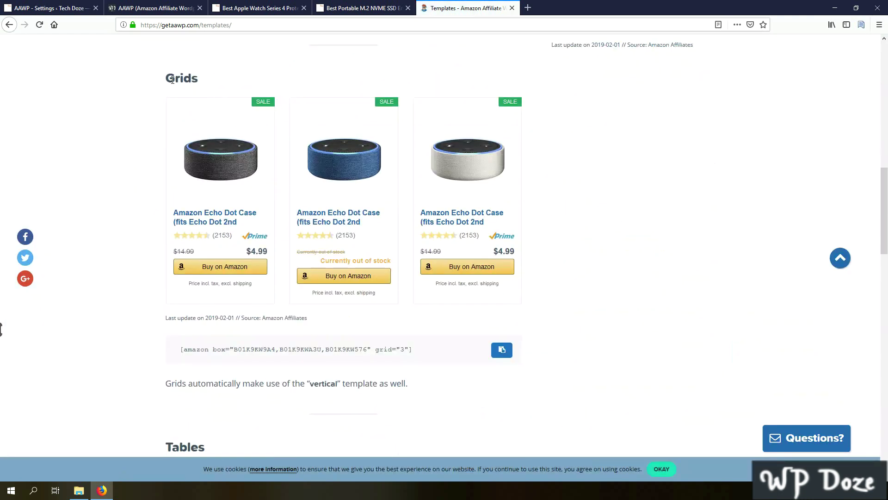
pyautogui.scroll(-8, 297, 145)
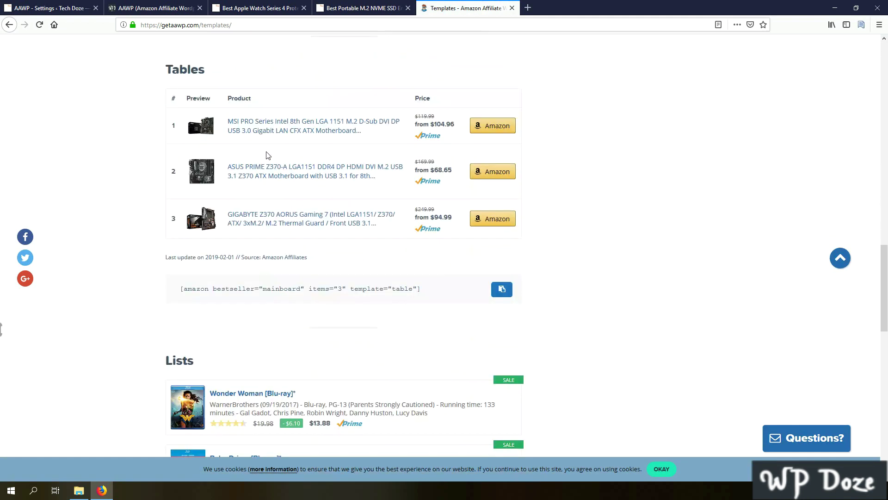
pyautogui.scroll(-7, 266, 155)
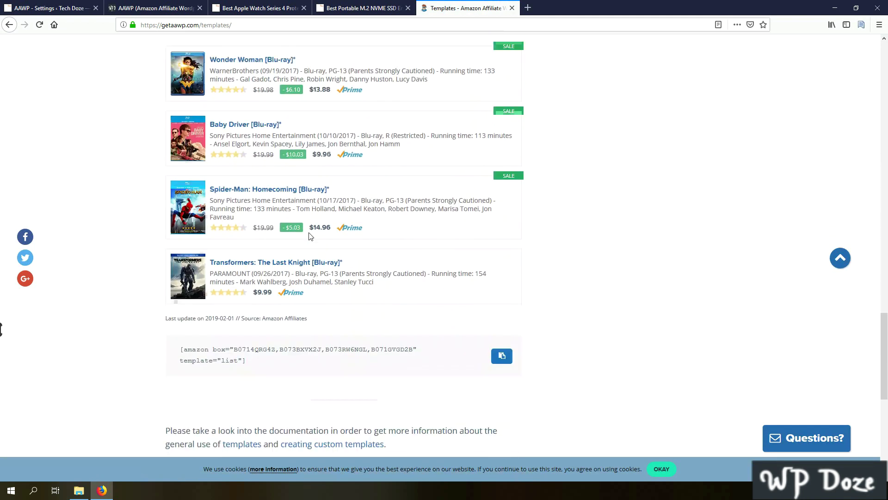
pyautogui.scroll(-4, 310, 236)
pyautogui.scroll(15, 310, 236)
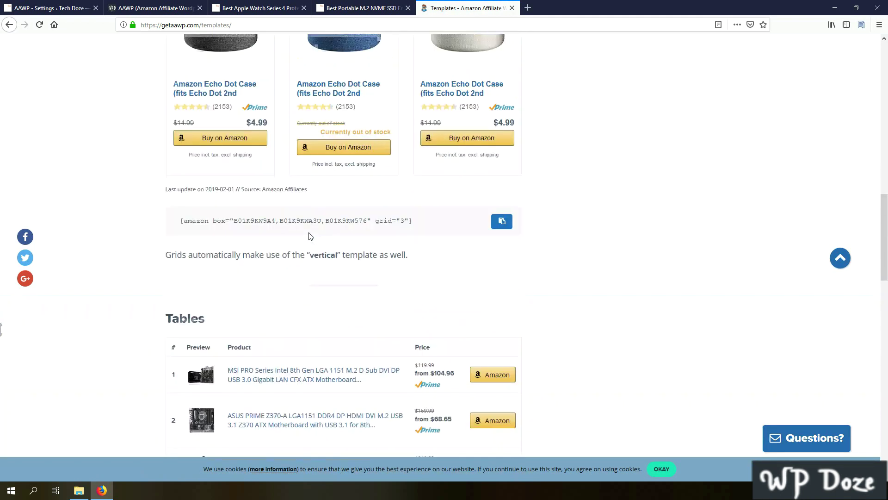
pyautogui.scroll(20, 310, 236)
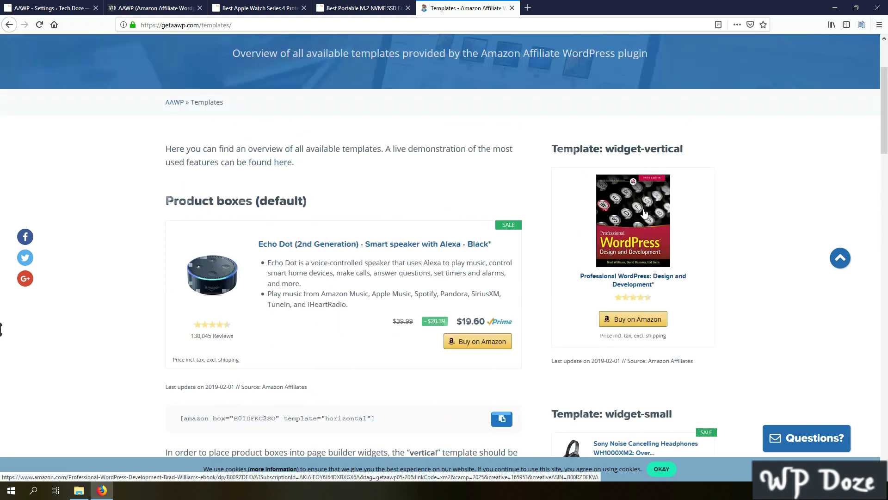
pyautogui.scroll(3, 643, 213)
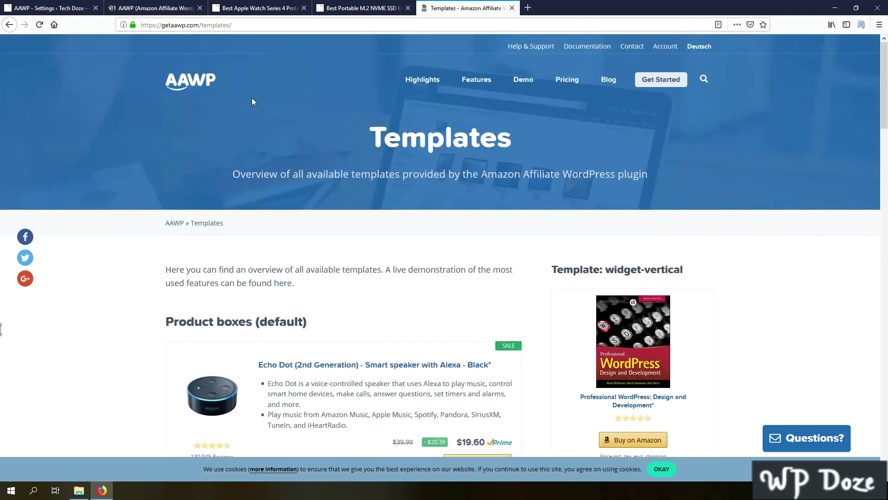
# Step: Scroll through the Apple Watch Series 4 cases article's product list, then go to AAWP Settings
pyautogui.click(266, 7)
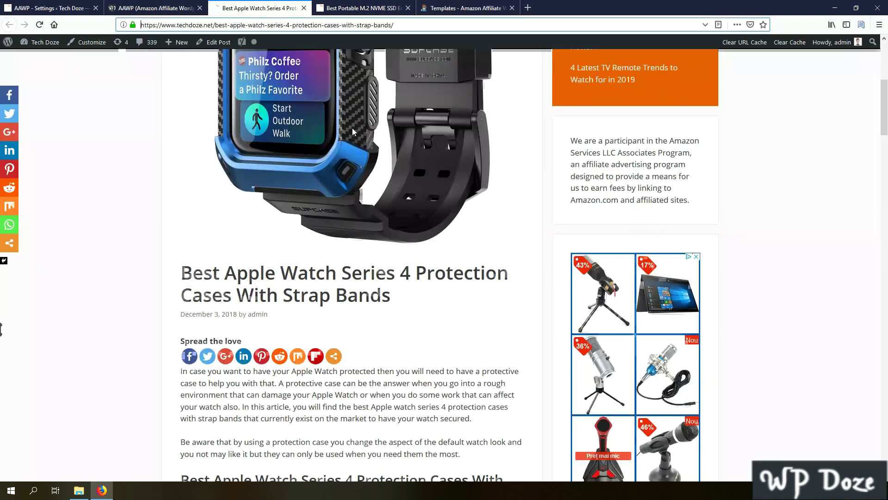
pyautogui.scroll(-10, 352, 128)
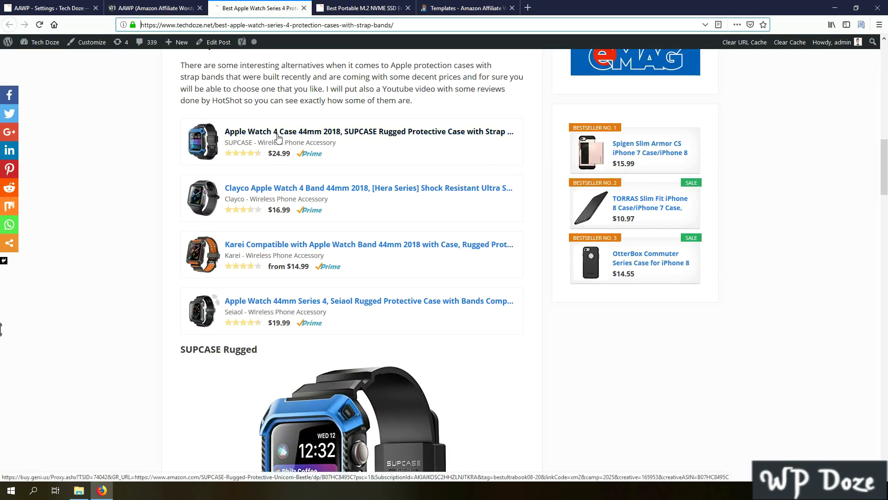
pyautogui.scroll(-10, 278, 137)
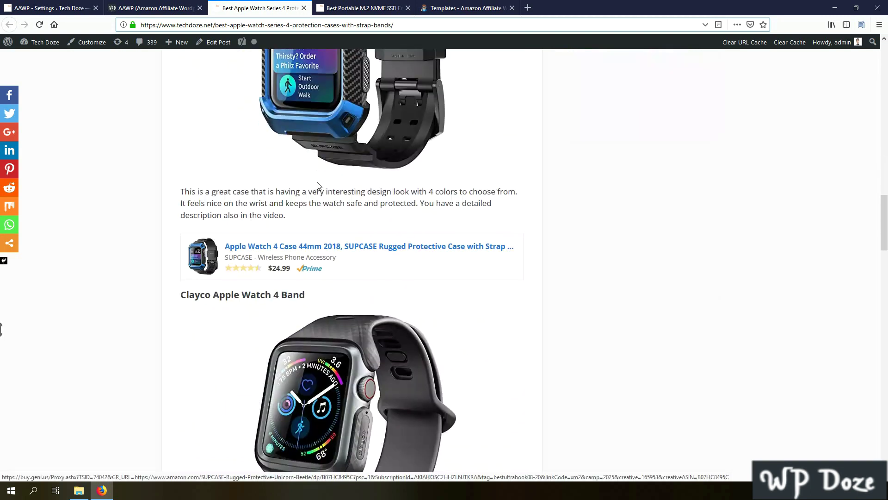
pyautogui.scroll(2, 425, 200)
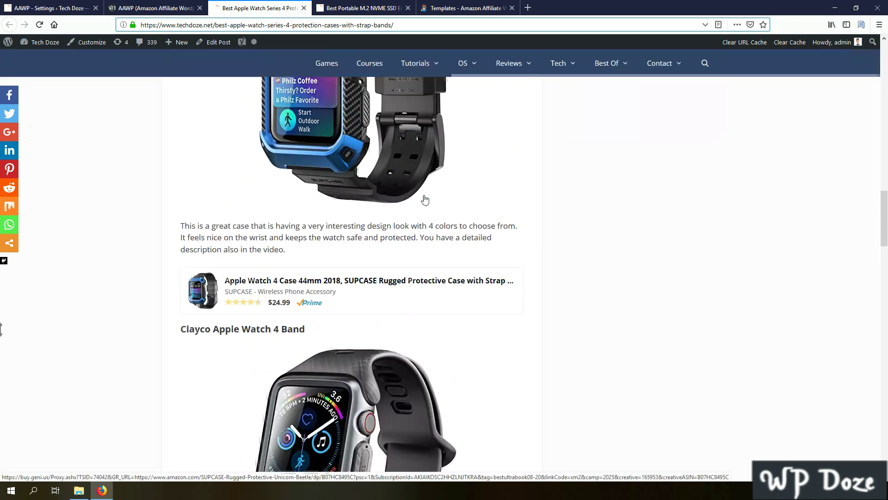
pyautogui.scroll(9, 425, 199)
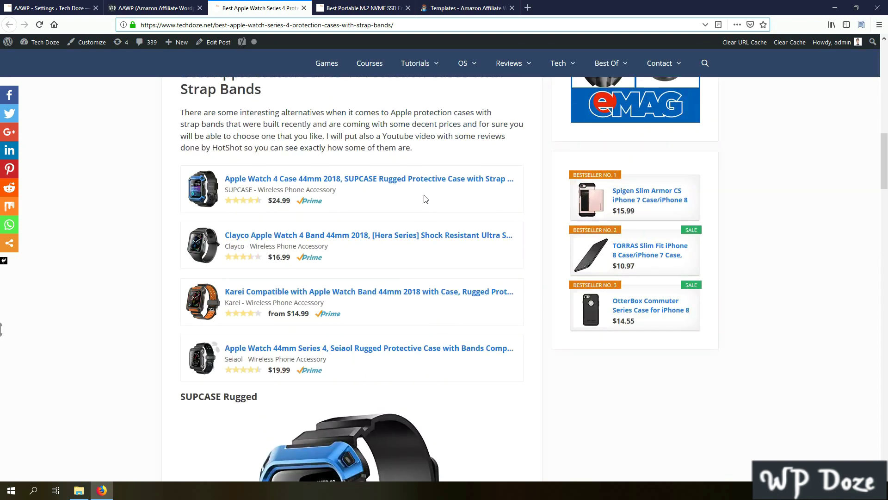
pyautogui.scroll(2, 425, 199)
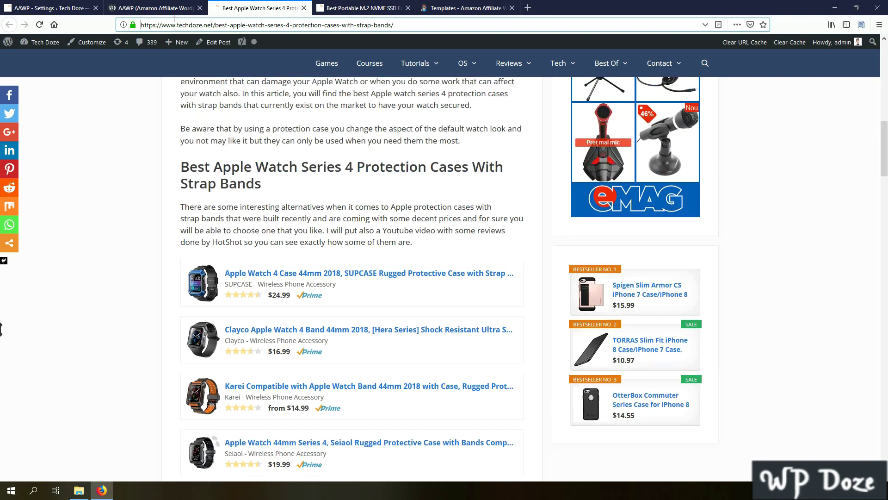
pyautogui.click(74, 8)
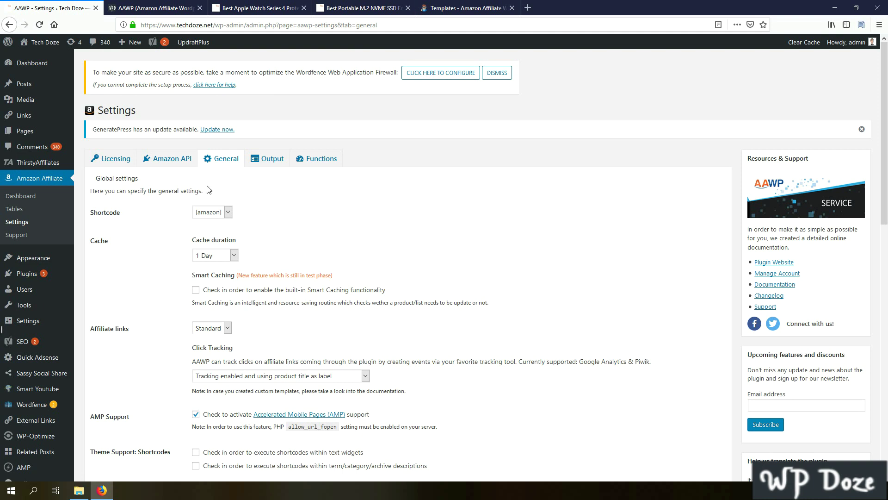
# Step: Look over the General tab's Shortcode choices, leaving it set to [amazon]
pyautogui.scroll(-2, 235, 175)
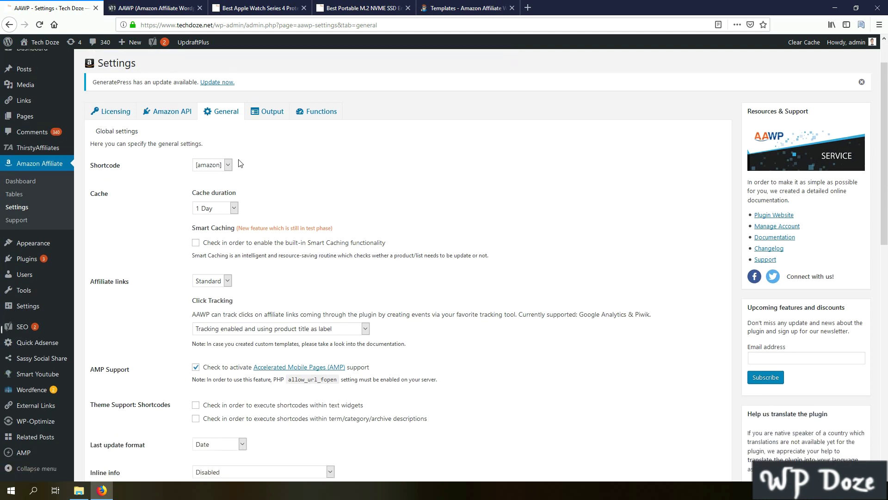
pyautogui.click(210, 166)
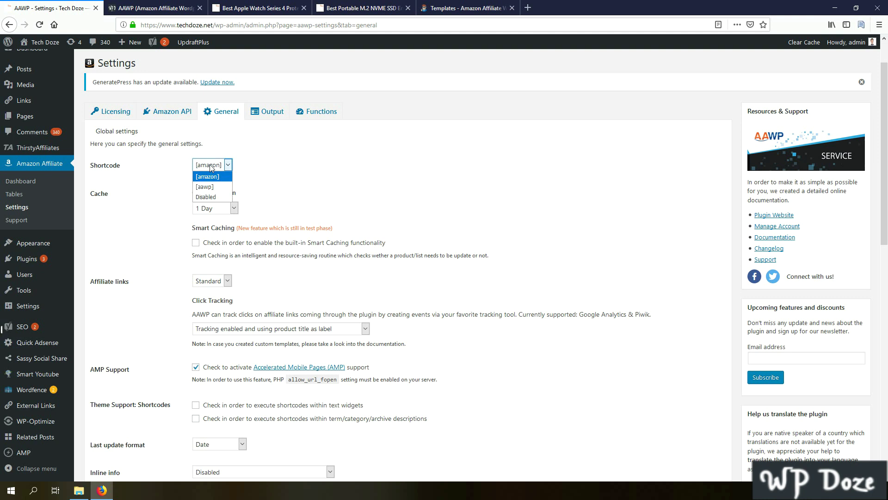
pyautogui.click(209, 165)
pyautogui.click(210, 165)
pyautogui.click(210, 165)
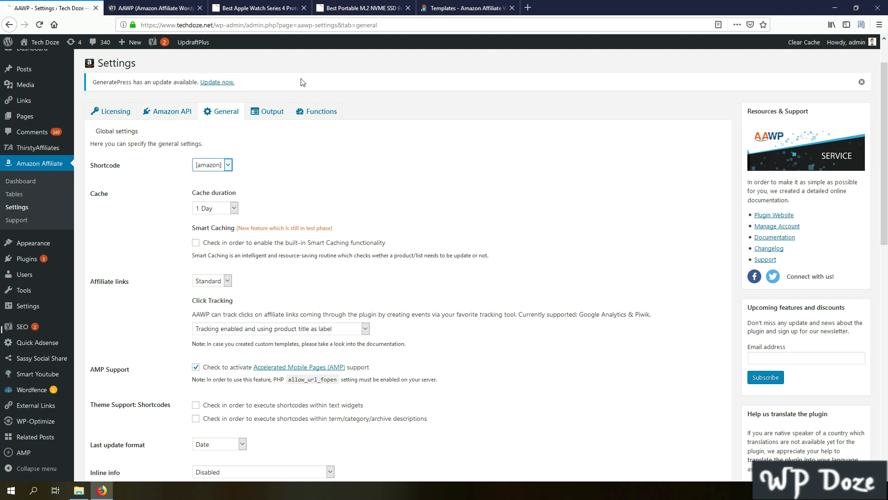
# Step: Open the M.2 NVME SSD enclosures article in the post editor
pyautogui.click(269, 8)
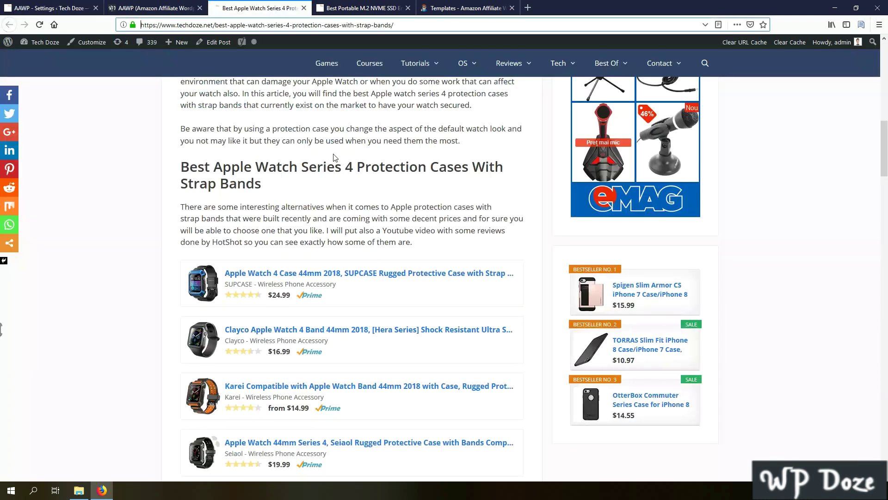
pyautogui.scroll(3, 334, 157)
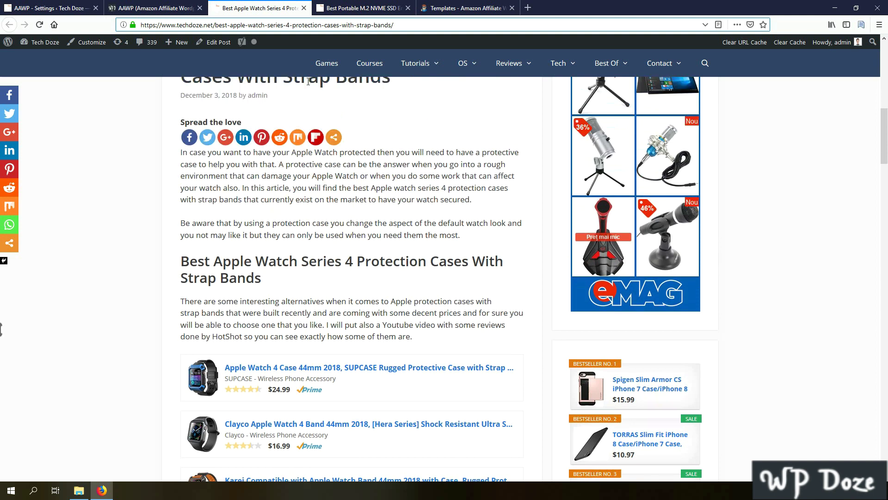
pyautogui.click(360, 8)
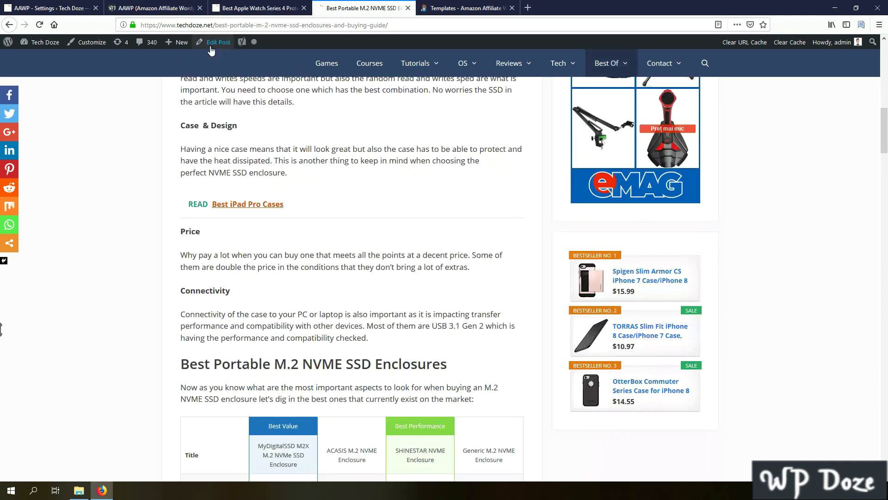
pyautogui.click(216, 43)
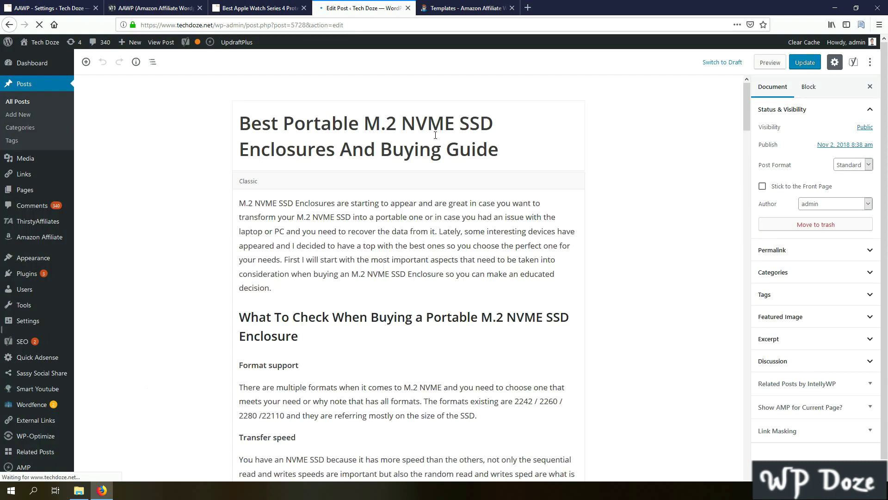
# Step: Select the intro paragraph, the amazon table shortcode and the amazon box shortcode lines
pyautogui.scroll(-11, 422, 137)
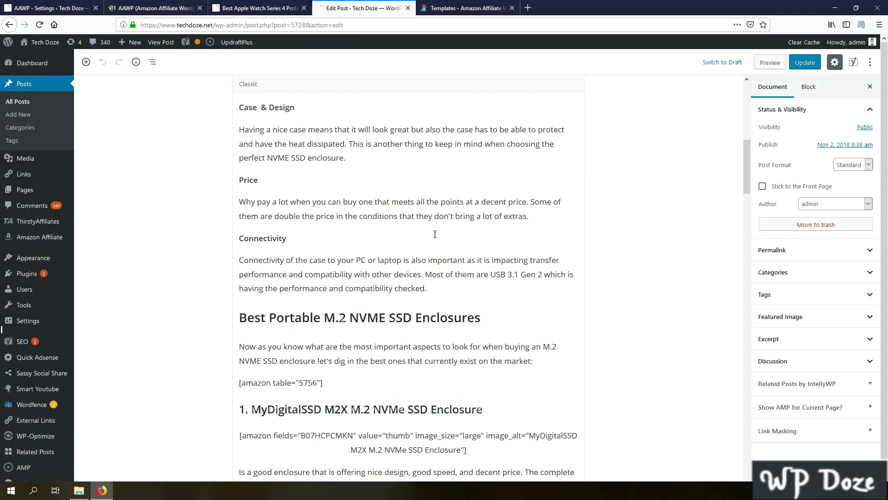
pyautogui.scroll(-2, 435, 234)
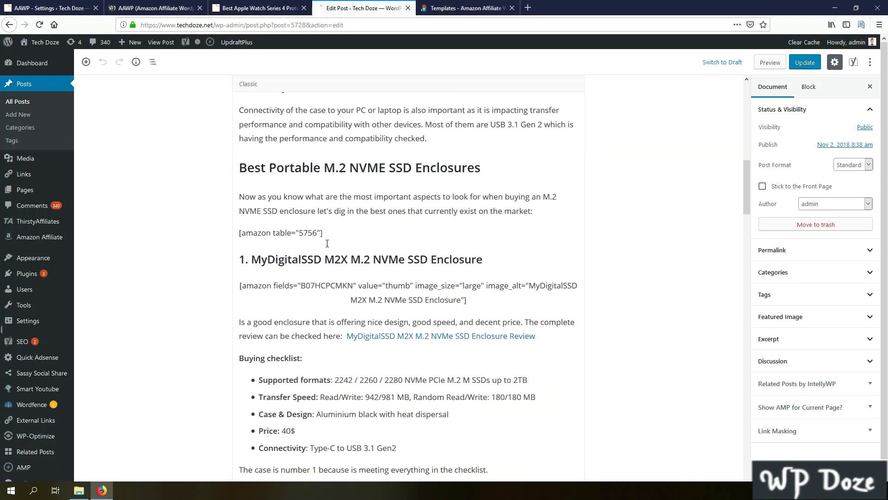
pyautogui.tripleClick(269, 231)
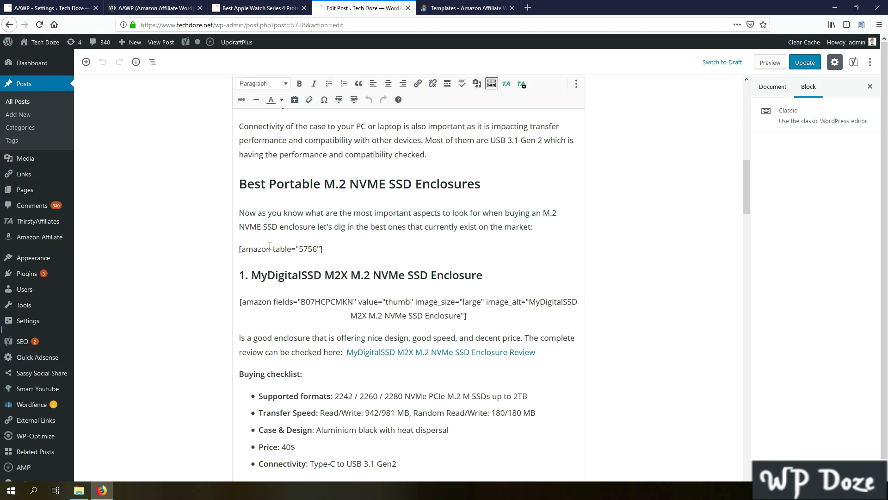
pyautogui.tripleClick(270, 249)
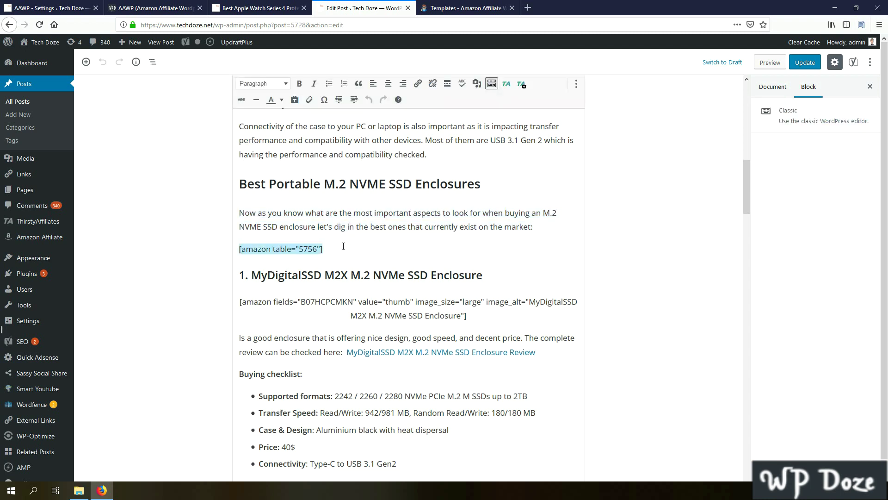
pyautogui.scroll(-2, 342, 248)
pyautogui.click(358, 262)
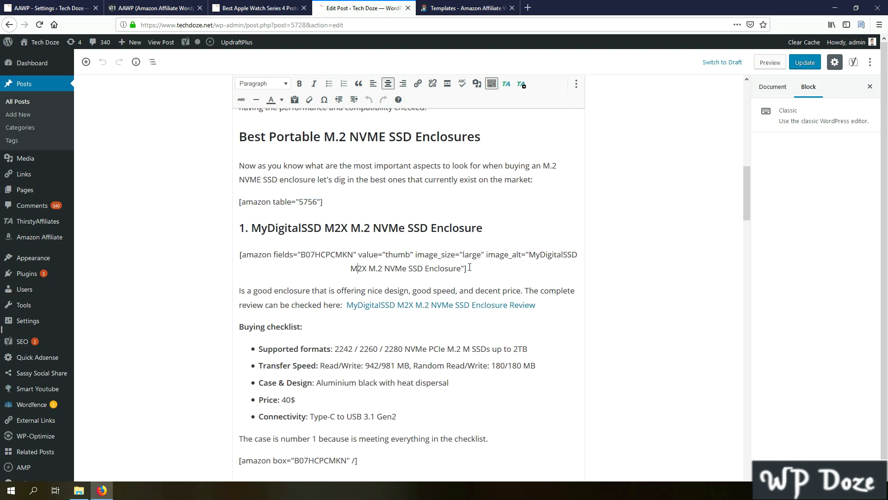
pyautogui.scroll(-2, 463, 250)
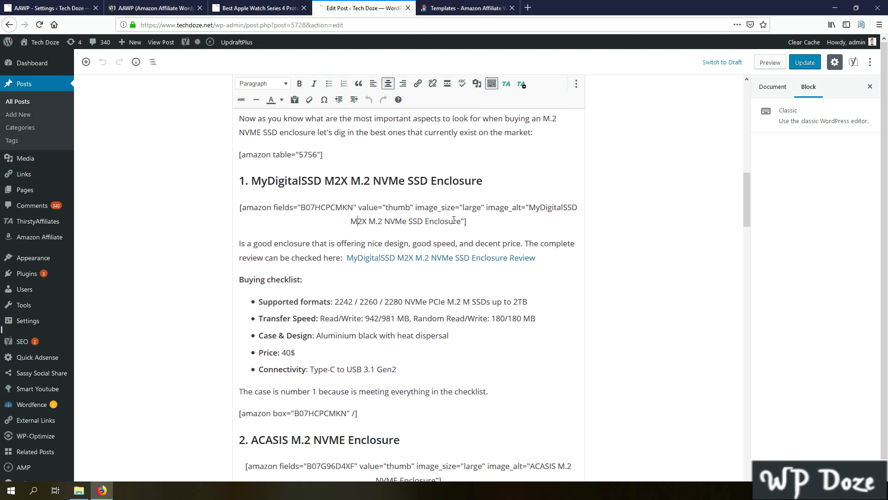
pyautogui.scroll(-4, 448, 220)
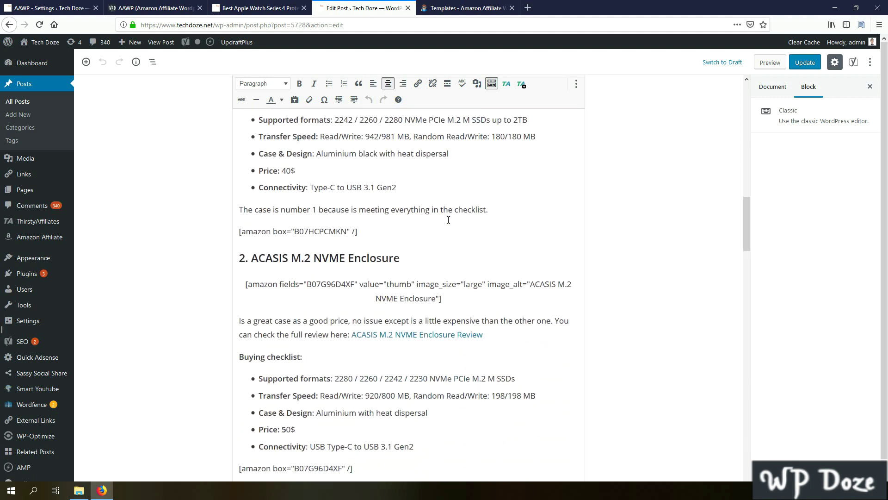
pyautogui.tripleClick(297, 225)
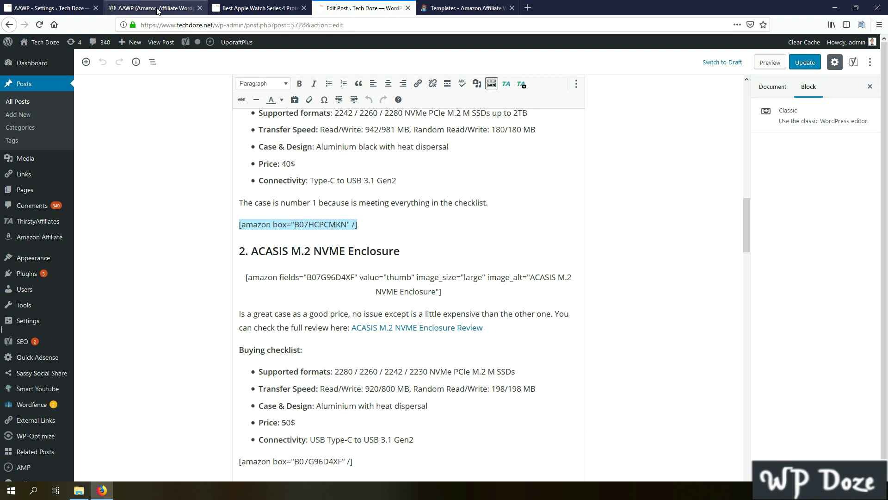
# Step: Scroll through the AAWP General settings and renew the product cache
pyautogui.click(51, 8)
pyautogui.scroll(-1, 224, 110)
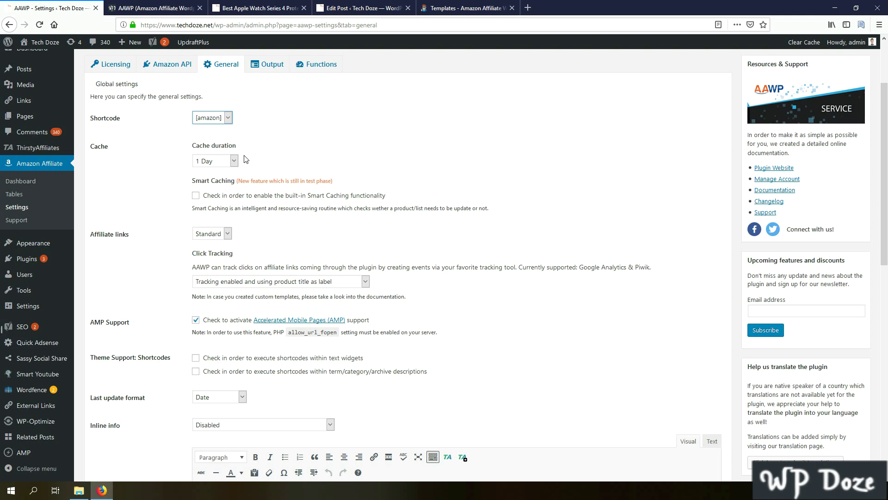
pyautogui.scroll(-1, 245, 159)
pyautogui.scroll(-1, 146, 151)
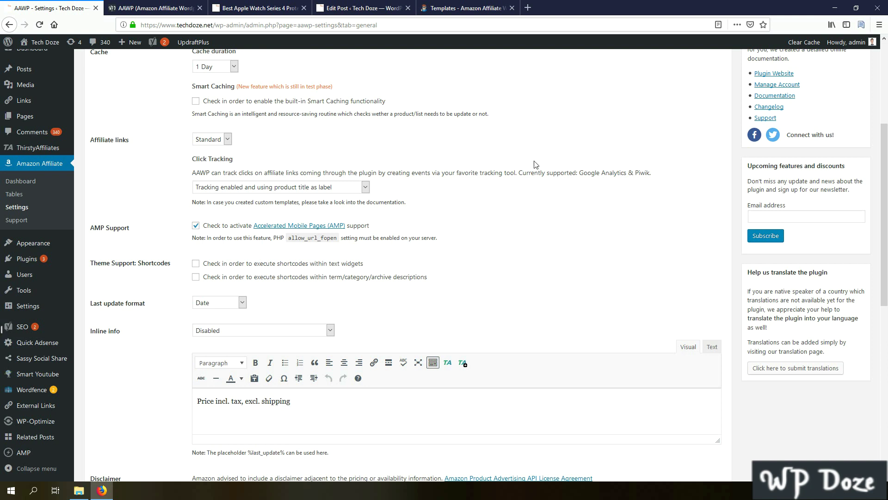
pyautogui.scroll(-1, 365, 200)
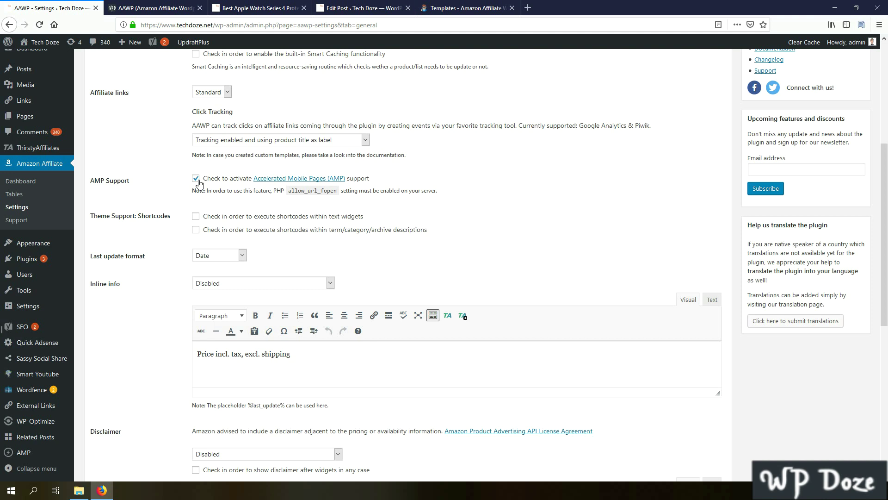
pyautogui.scroll(-1, 236, 196)
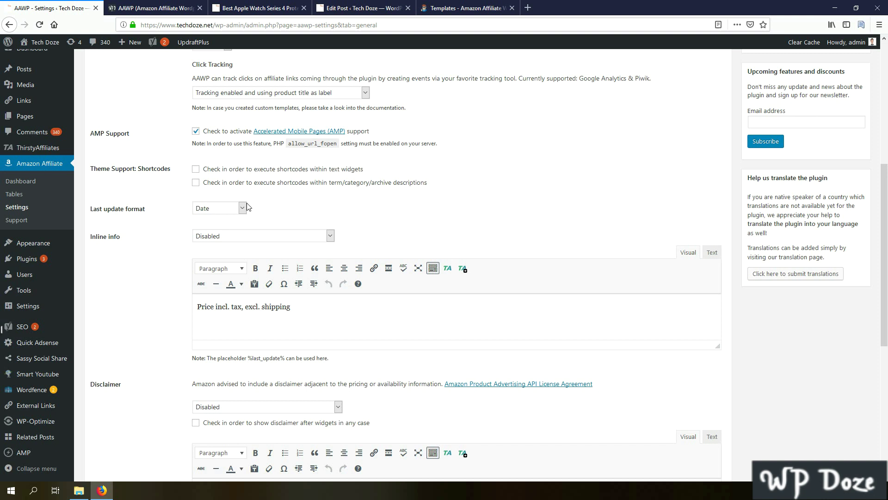
pyautogui.scroll(-5, 248, 206)
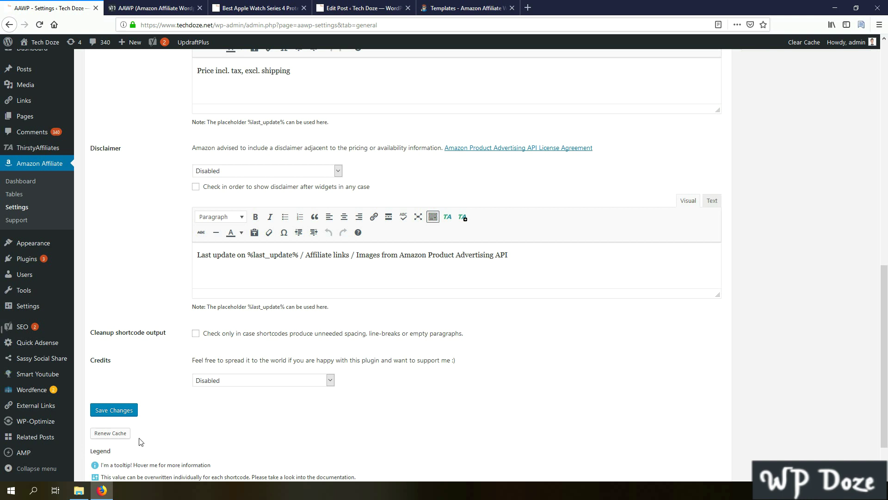
pyautogui.click(114, 439)
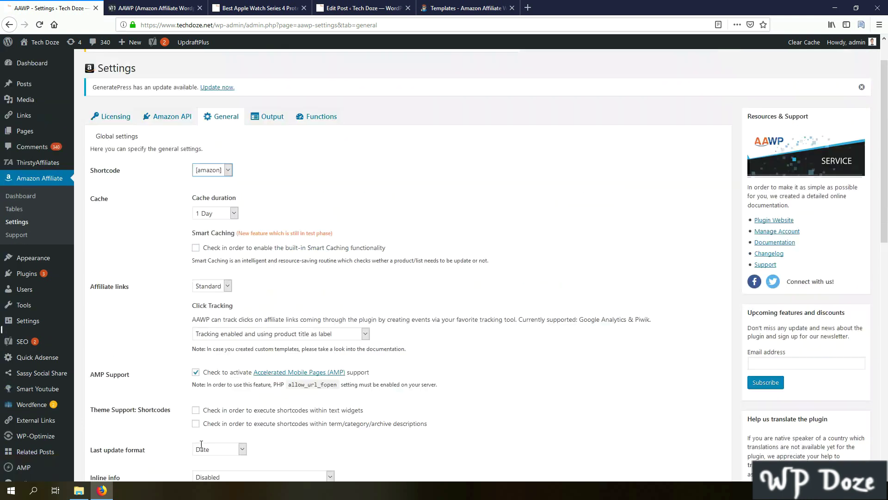
# Step: Review the AAWP Output tab's title, thumbnail, description and star rating options
pyautogui.click(267, 160)
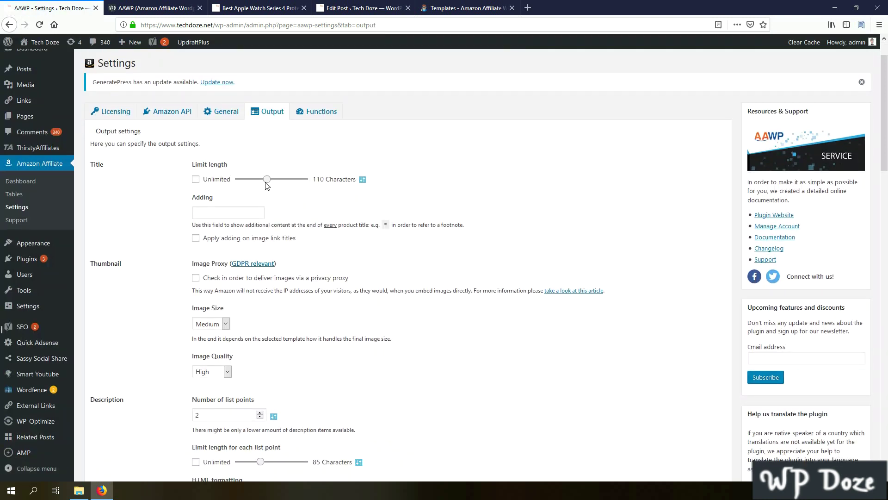
pyautogui.scroll(-1, 313, 242)
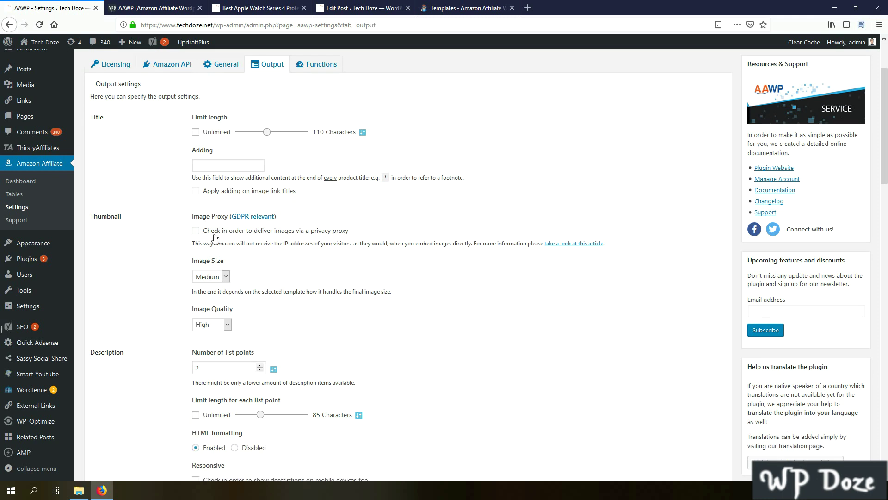
pyautogui.scroll(-1, 255, 235)
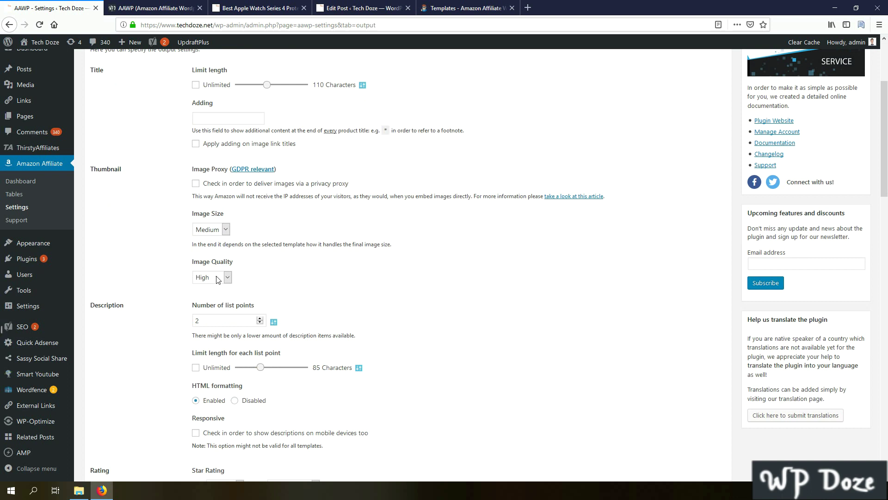
pyautogui.scroll(-1, 217, 279)
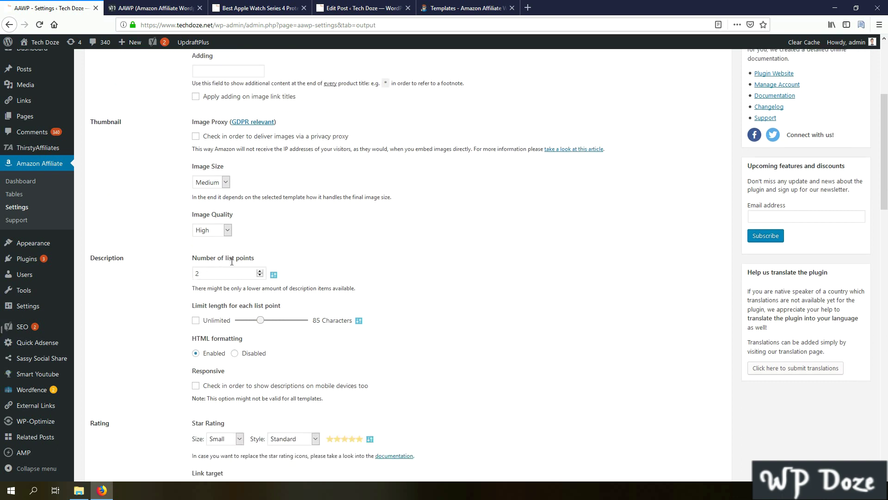
pyautogui.scroll(-2, 230, 268)
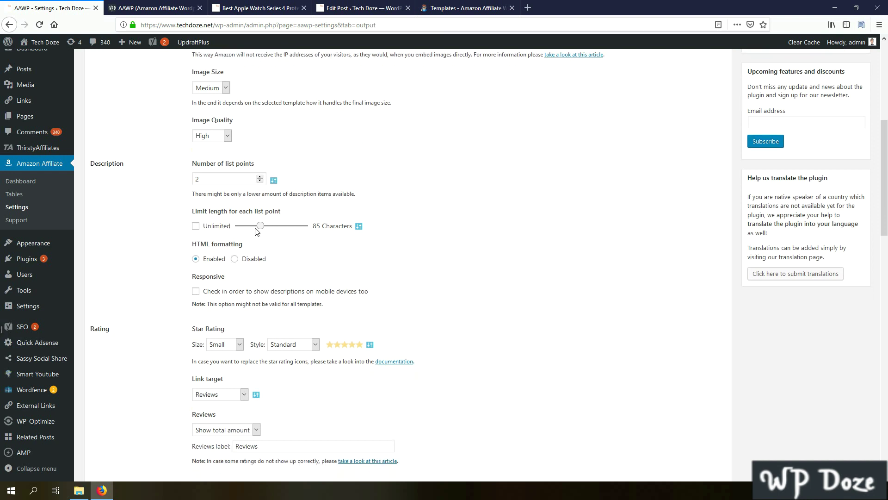
pyautogui.scroll(-2, 258, 230)
# Step: Keep star rating size Small, try Style 3 and Style 5, then settle on Style 7
pyautogui.click(234, 250)
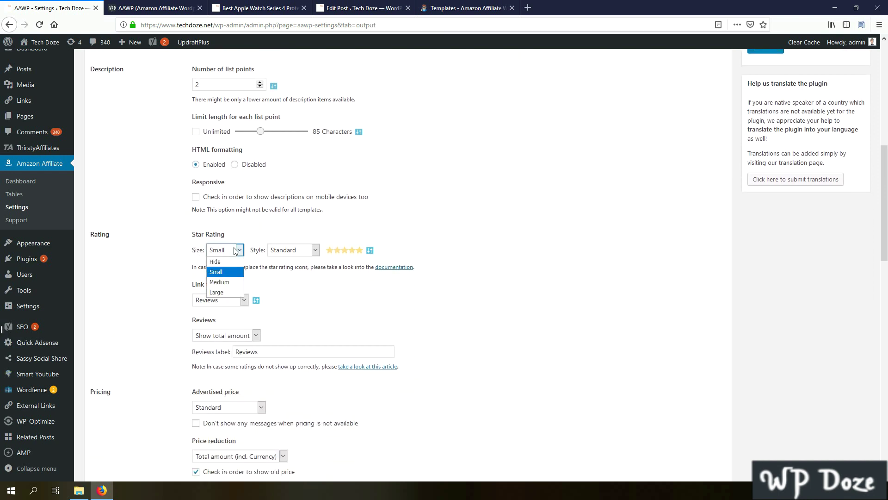
pyautogui.click(234, 248)
pyautogui.click(302, 250)
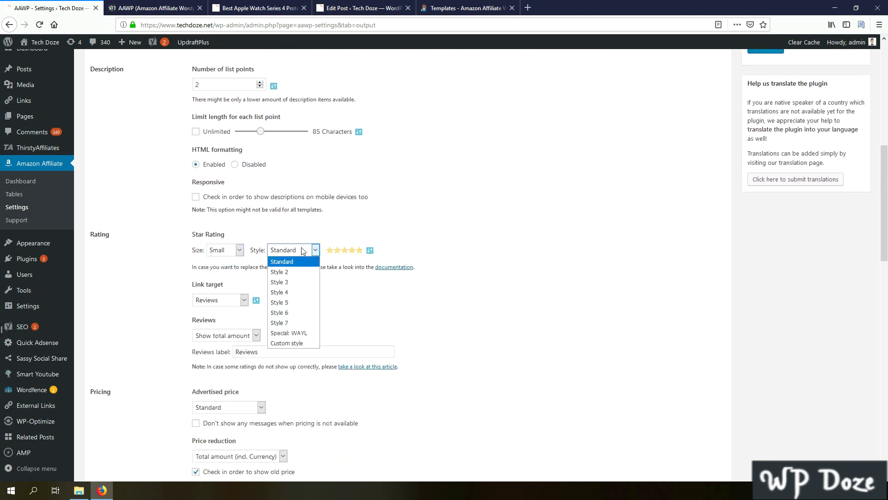
pyautogui.click(283, 282)
pyautogui.click(293, 250)
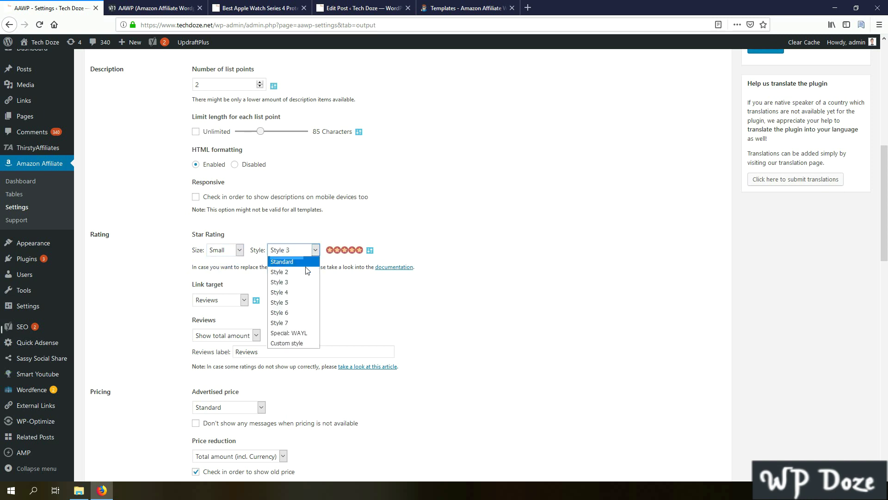
pyautogui.click(284, 309)
pyautogui.click(304, 252)
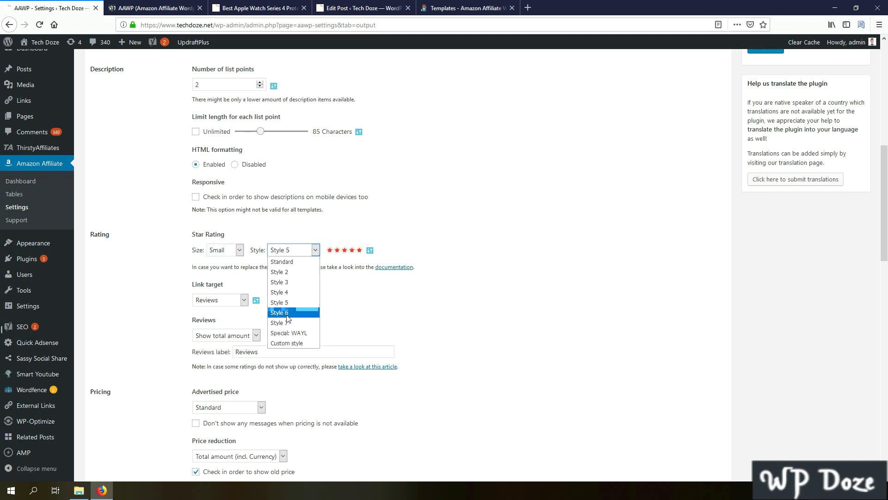
pyautogui.click(287, 324)
pyautogui.scroll(-3, 360, 283)
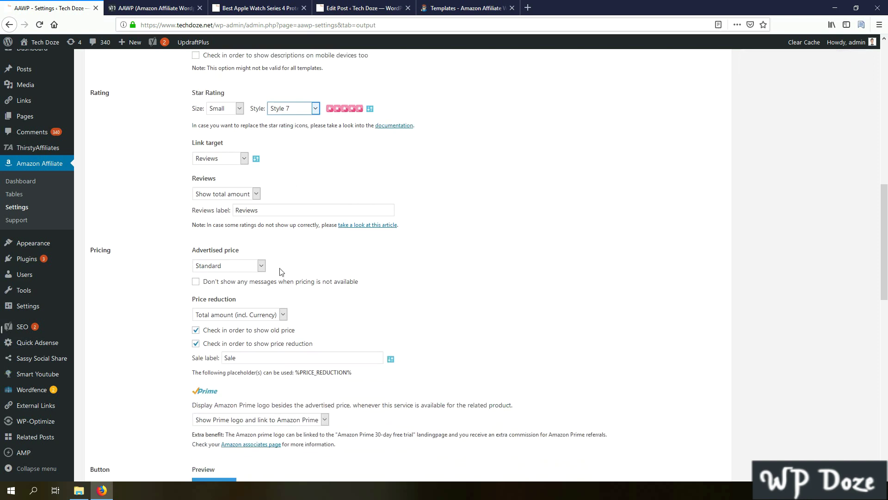
pyautogui.scroll(-1, 279, 273)
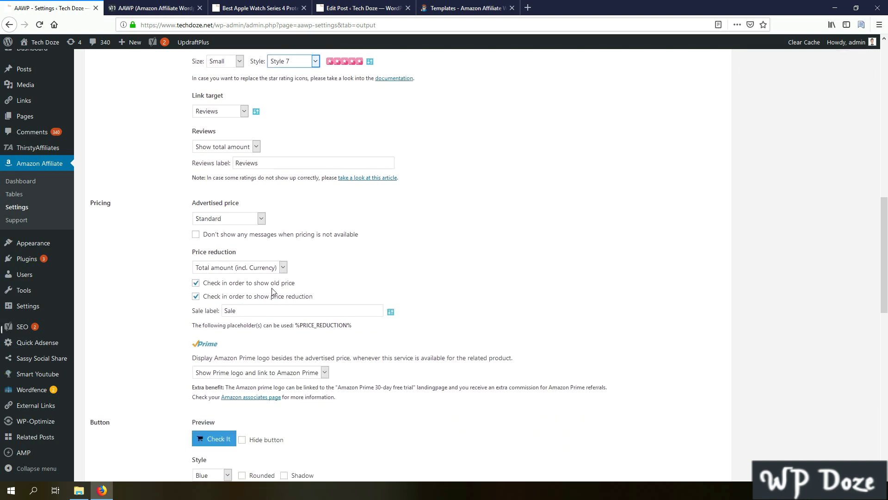
pyautogui.scroll(-4, 329, 287)
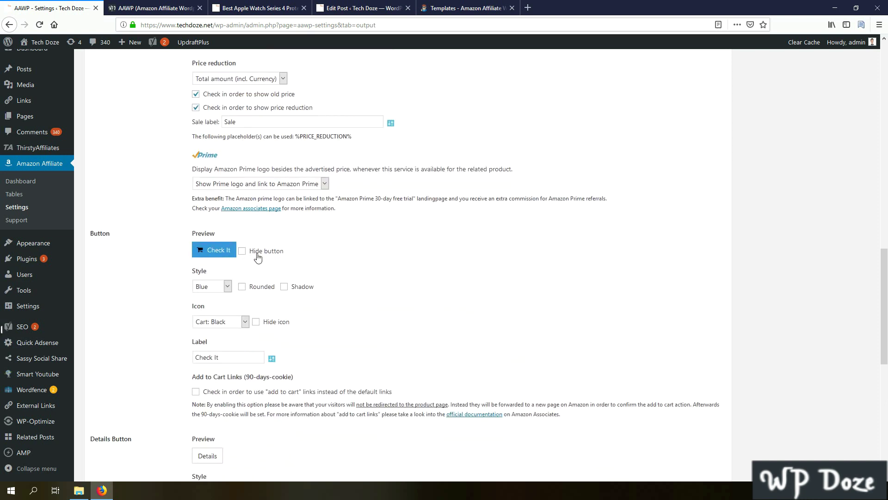
pyautogui.click(224, 287)
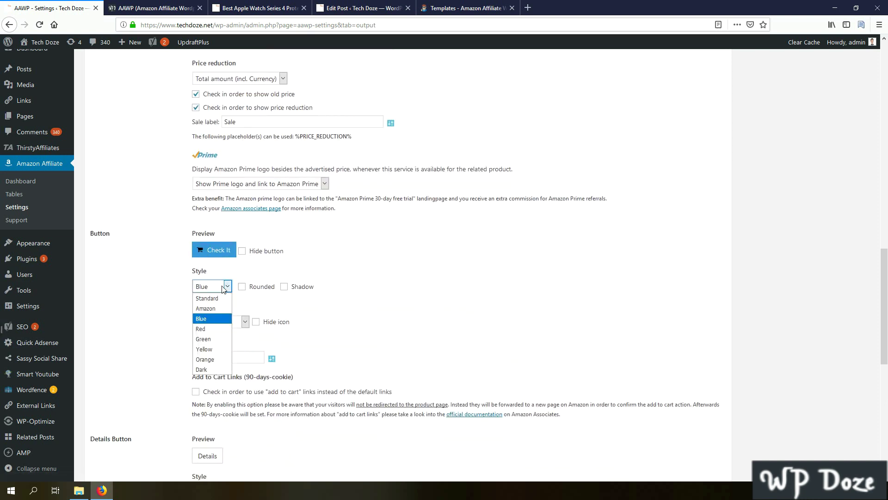
pyautogui.click(212, 338)
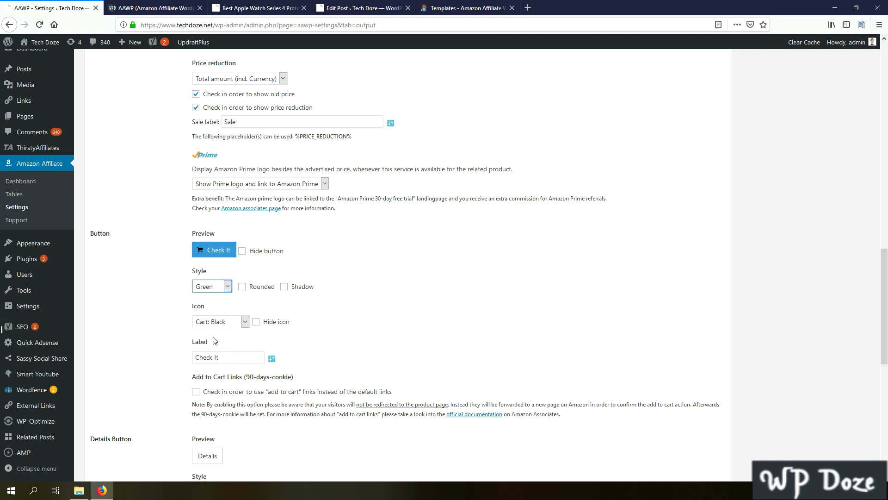
pyautogui.click(242, 287)
pyautogui.click(284, 287)
pyautogui.scroll(-2, 284, 289)
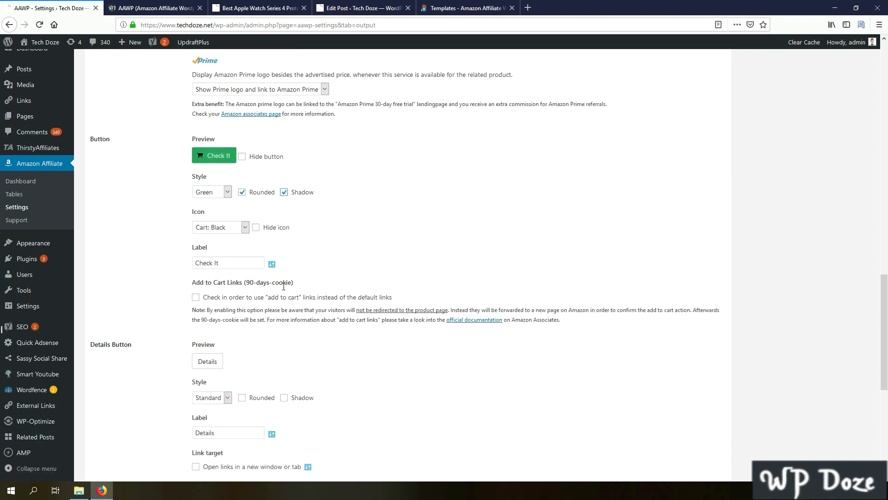
pyautogui.click(229, 227)
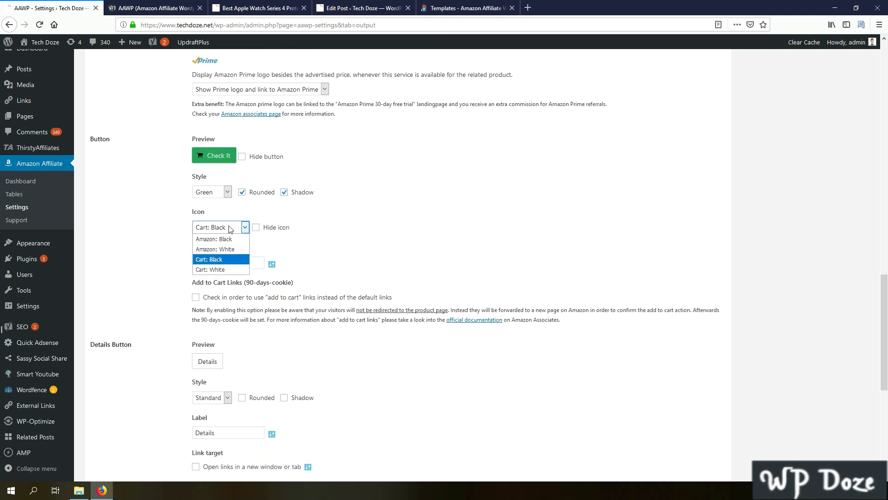
pyautogui.click(230, 229)
pyautogui.scroll(-1, 230, 228)
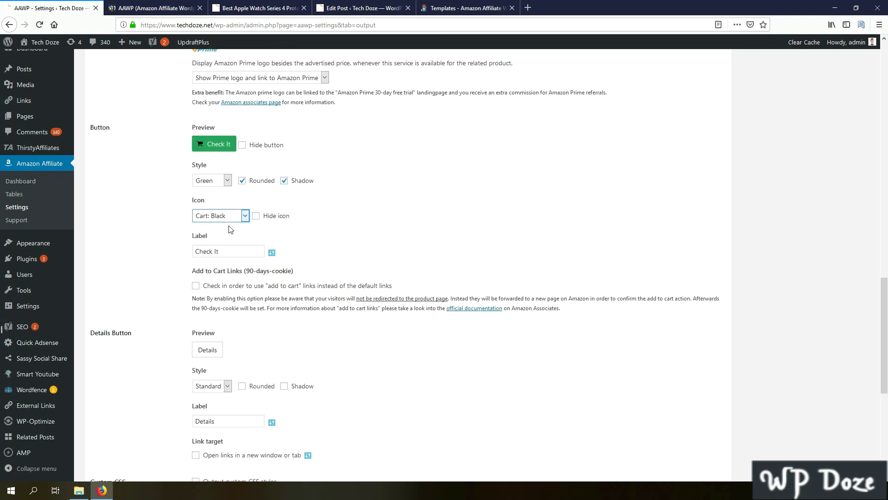
pyautogui.click(230, 218)
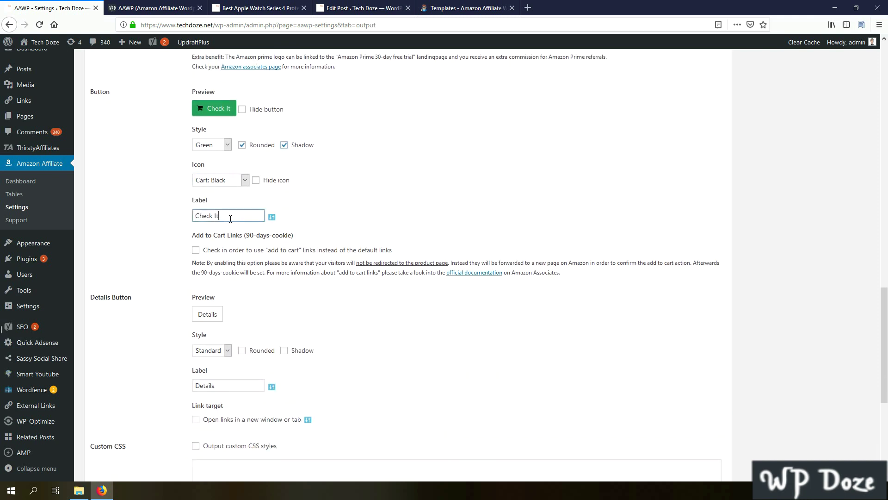
pyautogui.scroll(-5, 230, 218)
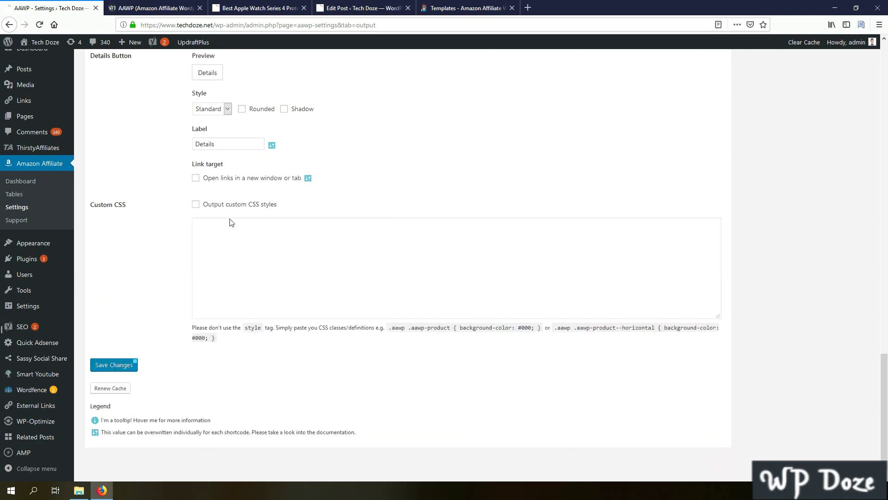
pyautogui.scroll(5, 230, 219)
pyautogui.scroll(20, 230, 222)
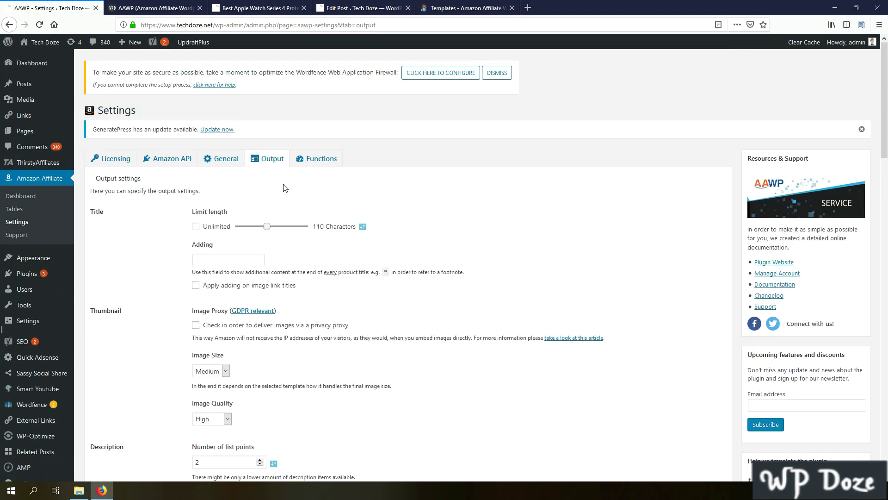
# Step: Open the Functions tab and look over the Boxes template and style choices
pyautogui.click(323, 159)
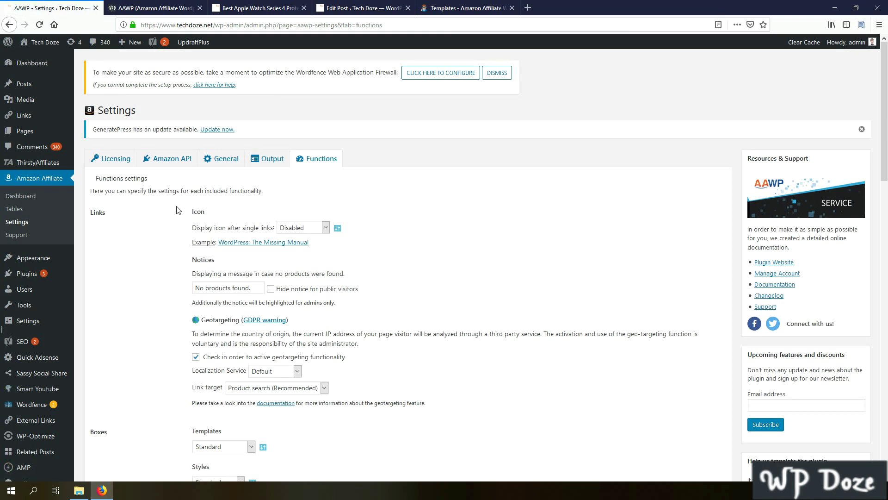
pyautogui.scroll(-1, 157, 214)
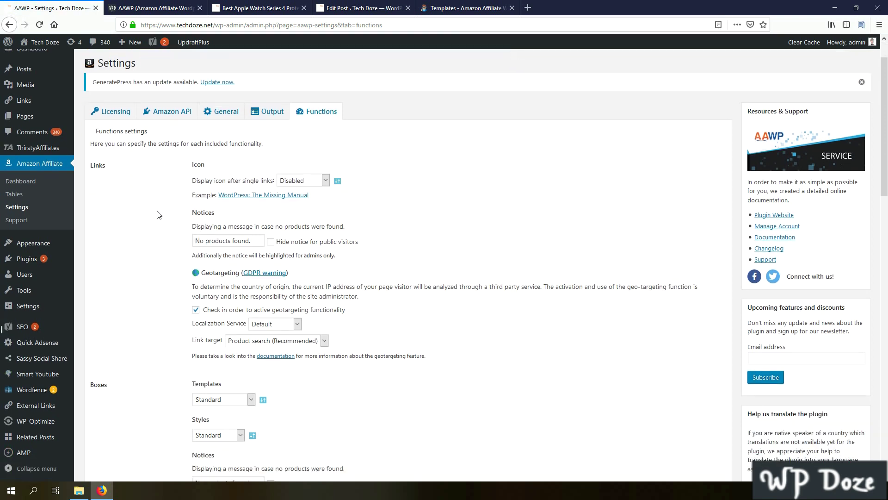
pyautogui.scroll(-1, 157, 214)
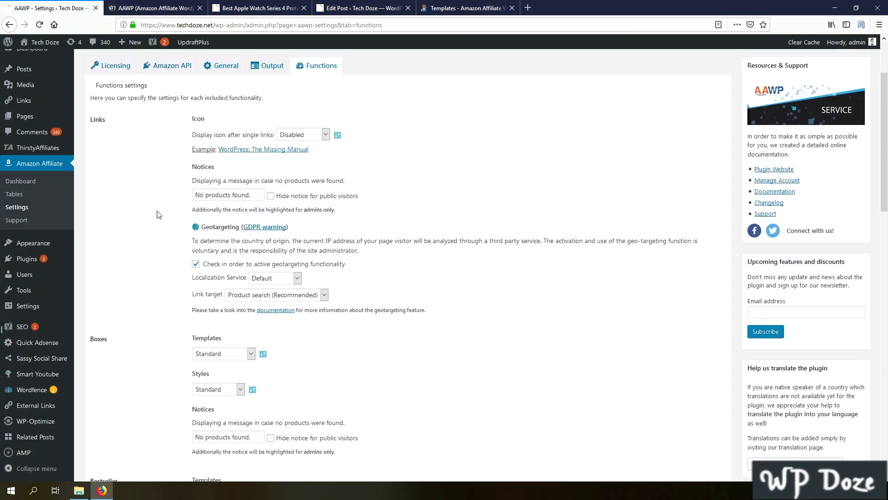
pyautogui.scroll(-1, 158, 214)
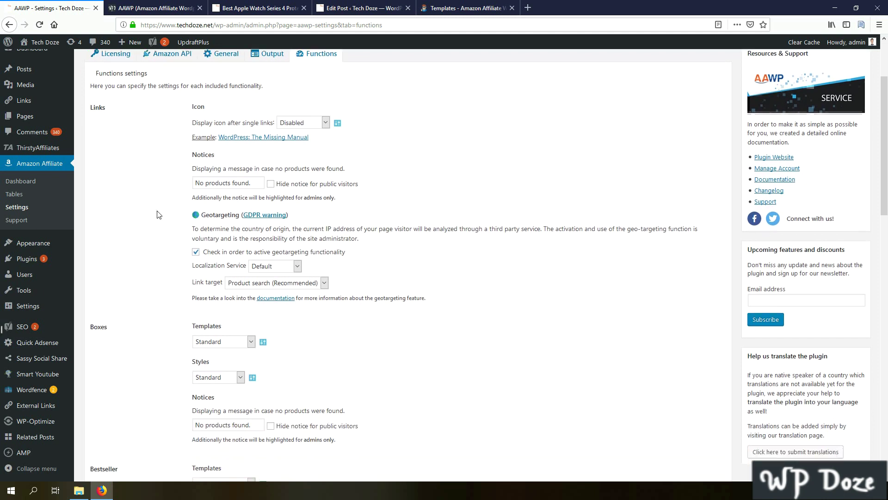
pyautogui.scroll(-1, 157, 215)
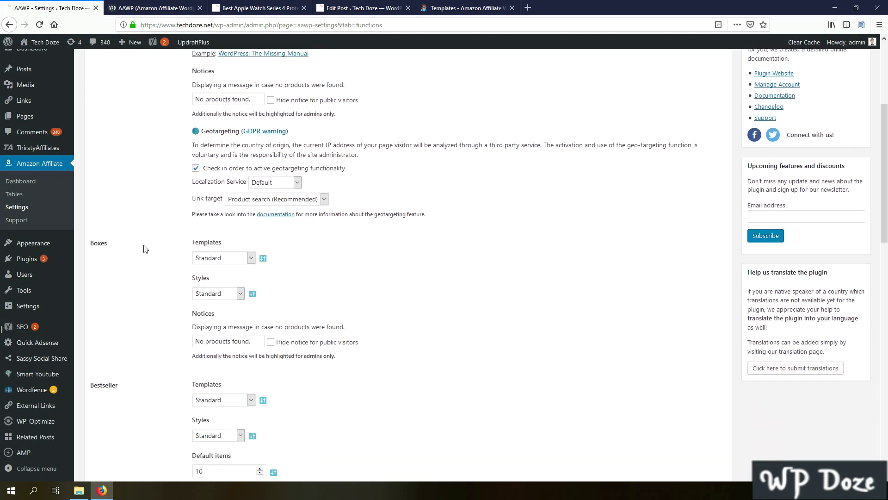
pyautogui.click(228, 257)
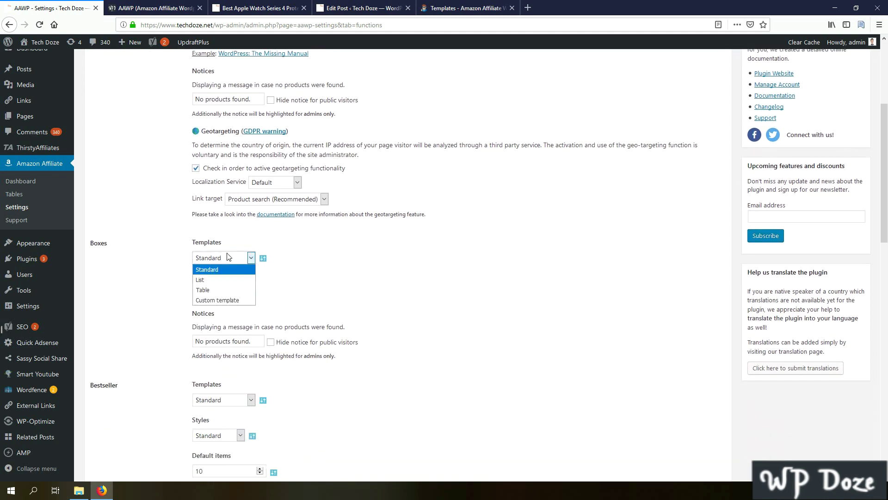
pyautogui.click(228, 258)
pyautogui.click(220, 293)
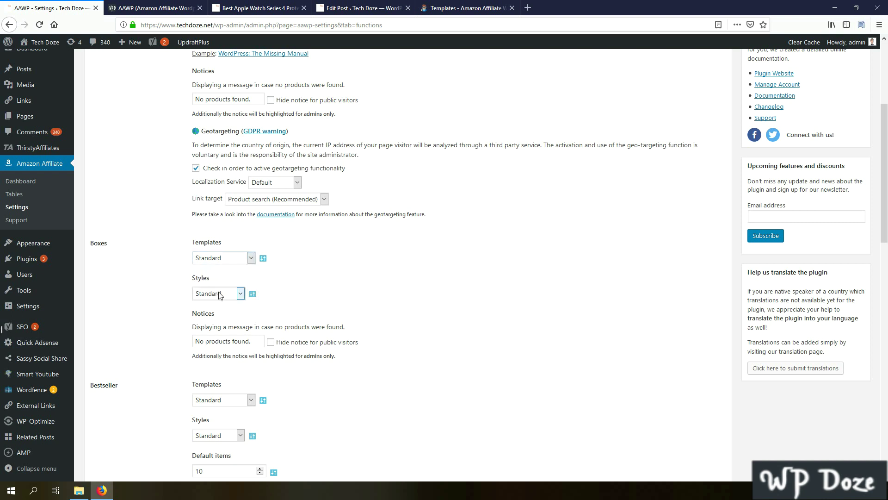
pyautogui.click(222, 294)
# Step: Change the Bestseller default number of items from 10 to 9
pyautogui.scroll(-3, 222, 295)
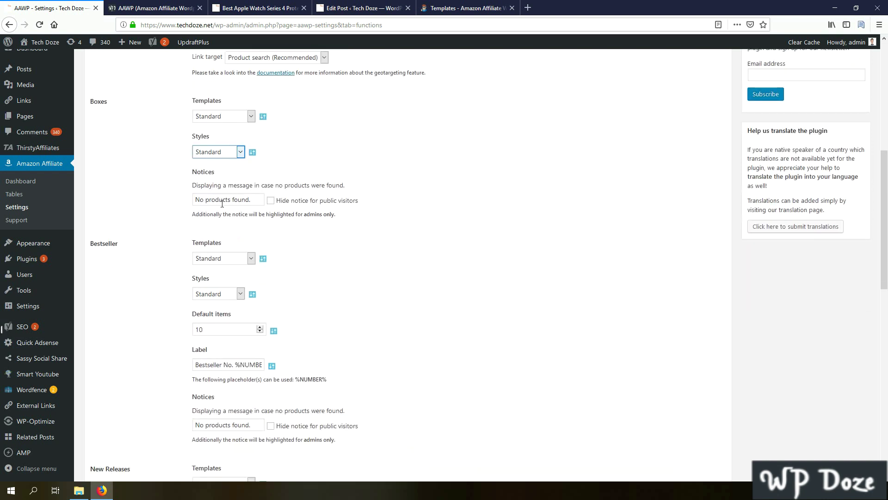
pyautogui.scroll(-1, 222, 204)
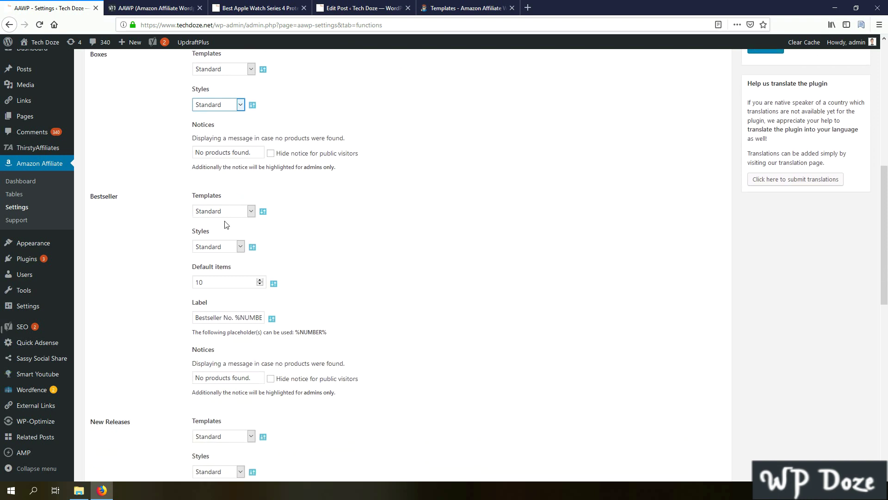
pyautogui.doubleClick(219, 282)
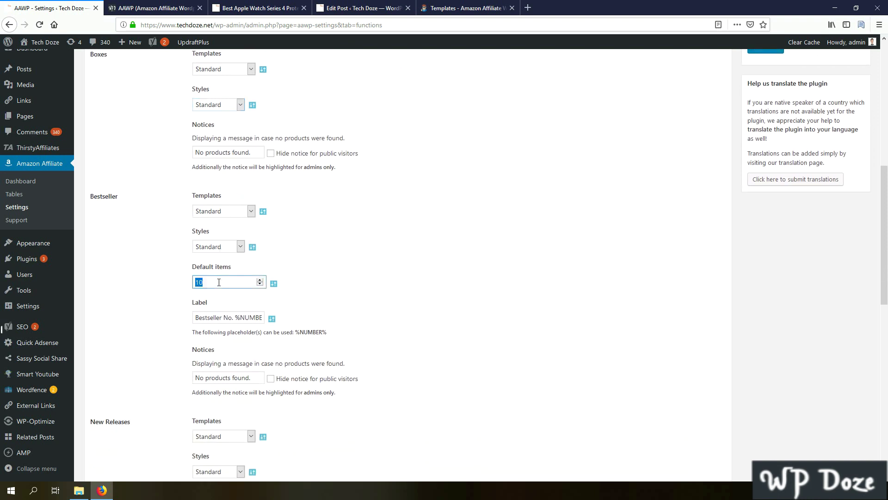
pyautogui.write('9')
# Step: Look over the New Releases template and style choices, keeping both on Standard
pyautogui.scroll(-3, 327, 333)
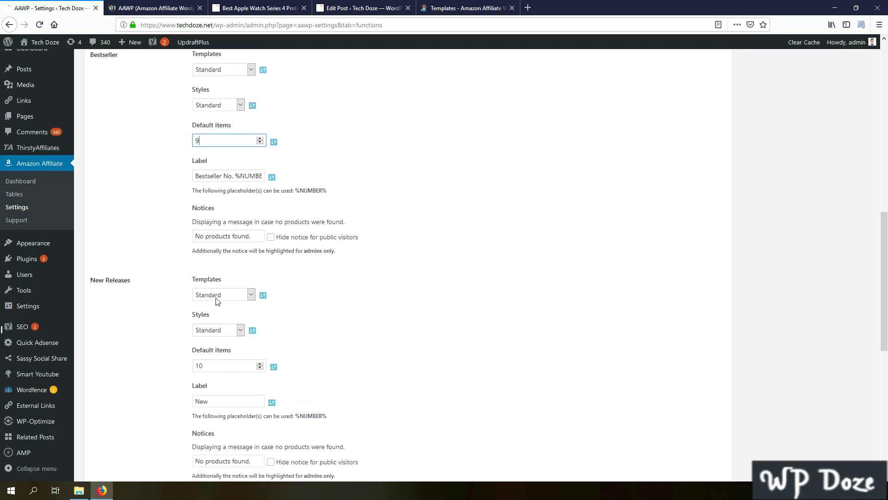
pyautogui.click(242, 295)
pyautogui.click(241, 296)
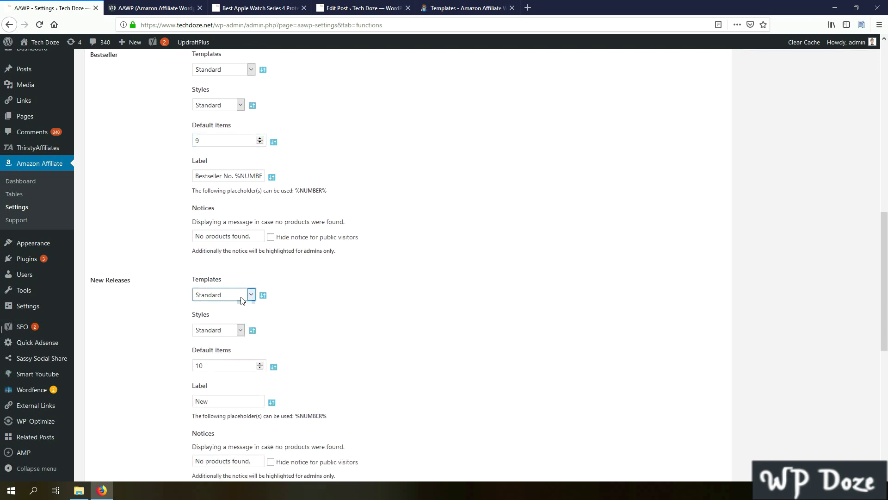
pyautogui.click(240, 297)
pyautogui.click(241, 297)
pyautogui.click(232, 328)
pyautogui.click(232, 329)
pyautogui.scroll(-8, 273, 312)
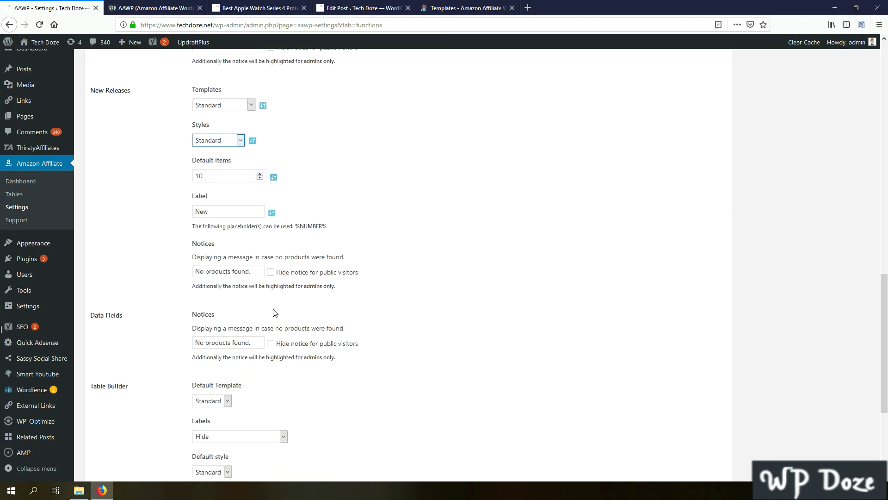
pyautogui.scroll(20, 273, 312)
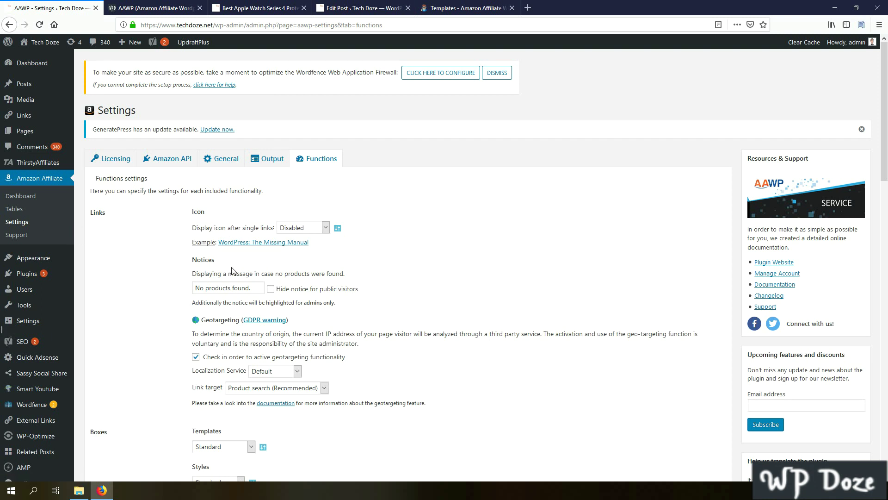
# Step: Open the AAWP Tables list and then the MVNE enclousers table for editing
pyautogui.click(14, 209)
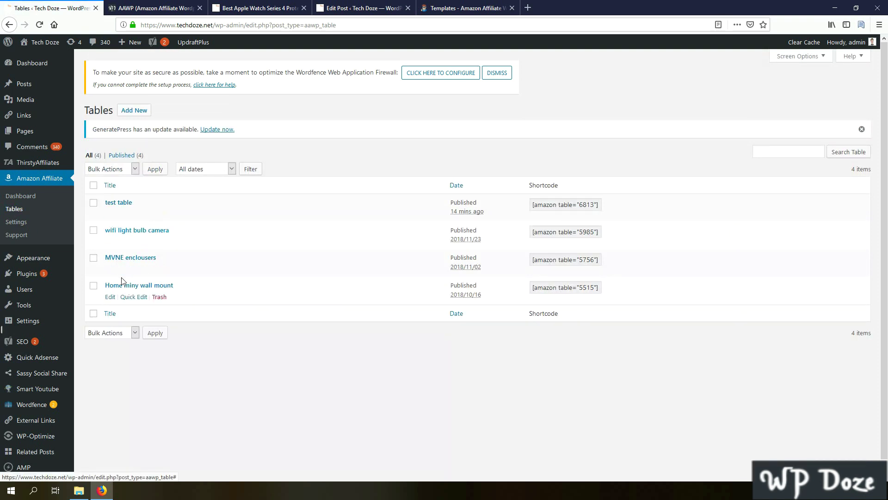
pyautogui.moveTo(112, 272)
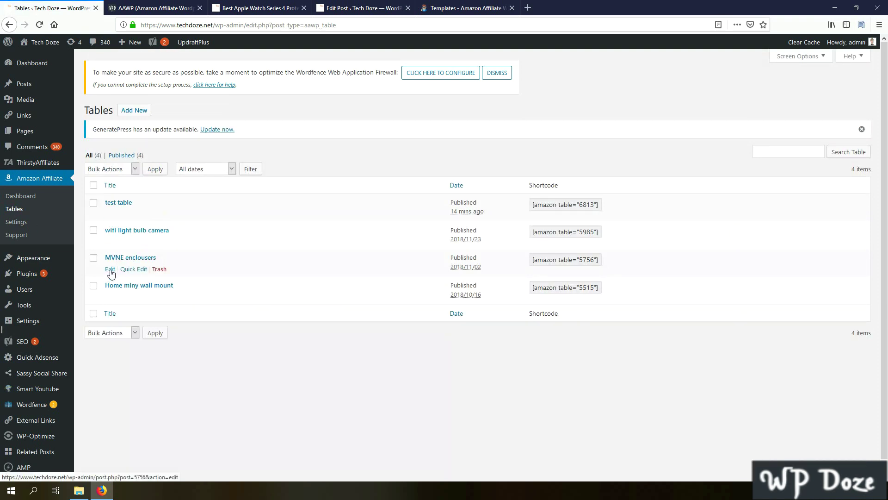
pyautogui.click(111, 272)
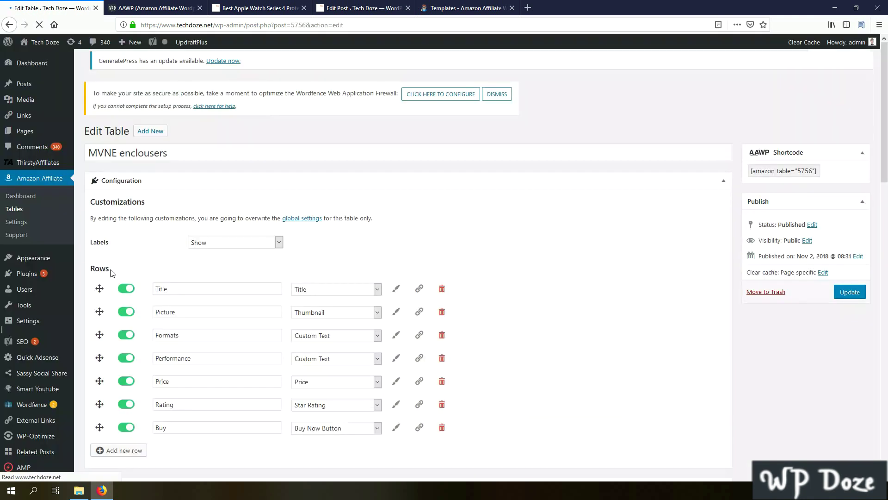
# Step: Inspect the MVNE enclousers table's row labels: Title, Picture, Formats, Performance, Price and Rating
pyautogui.scroll(-2, 147, 254)
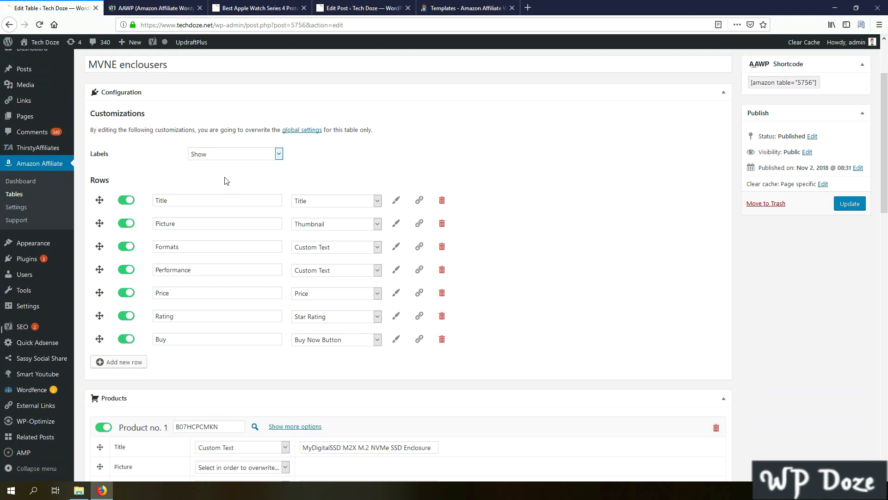
pyautogui.click(199, 198)
pyautogui.click(184, 224)
pyautogui.click(209, 247)
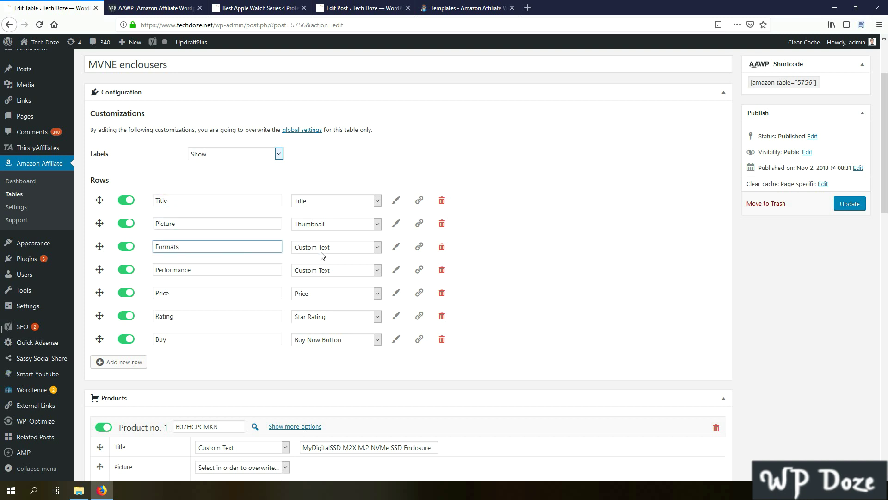
pyautogui.click(189, 269)
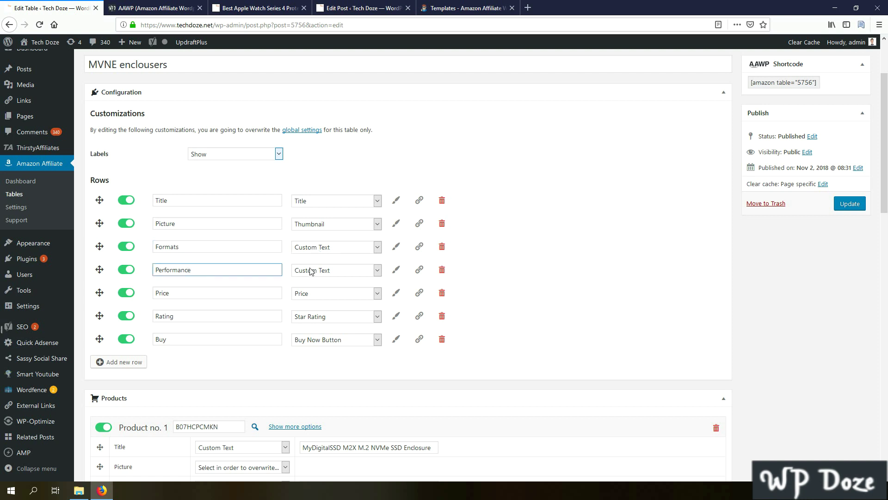
pyautogui.click(218, 297)
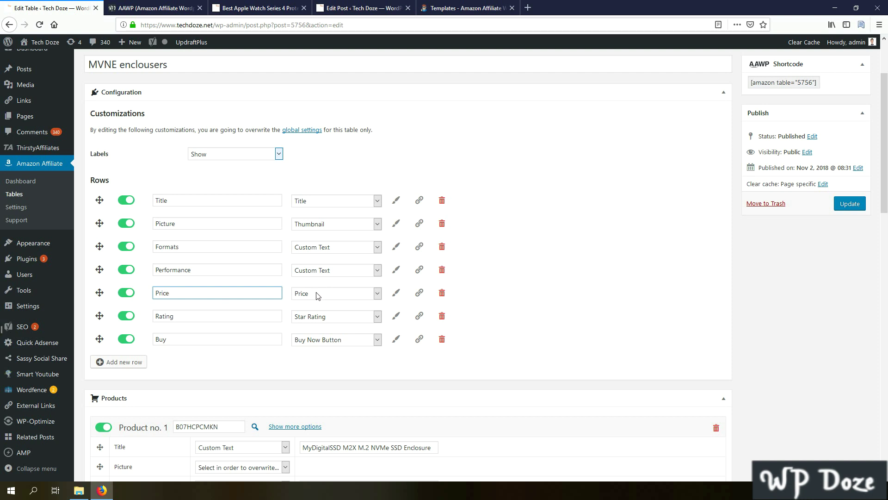
pyautogui.click(219, 314)
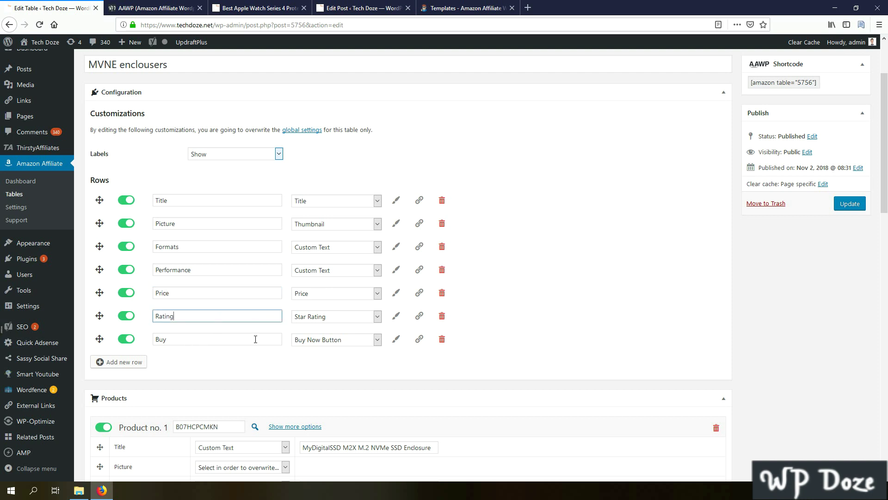
# Step: Scroll down to the product entries, check the first product's Formats value, then return to the post
pyautogui.scroll(-2, 298, 337)
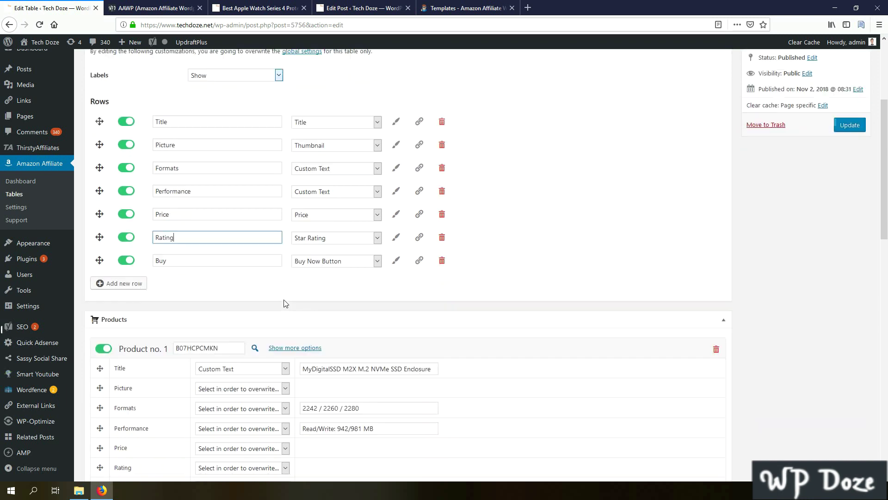
pyautogui.scroll(-1, 179, 289)
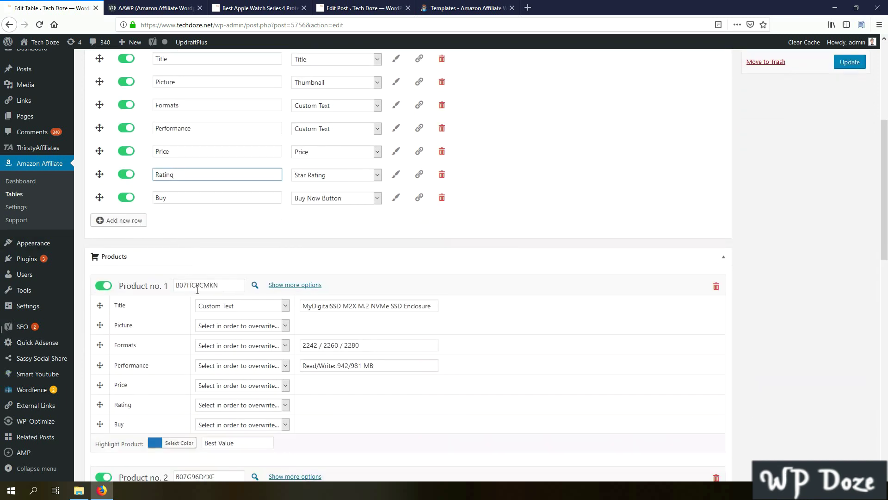
pyautogui.scroll(-1, 178, 276)
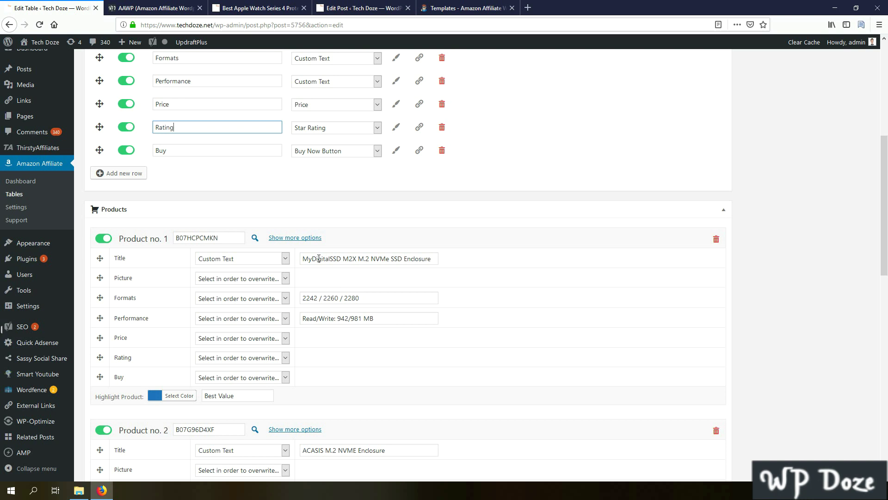
pyautogui.click(342, 300)
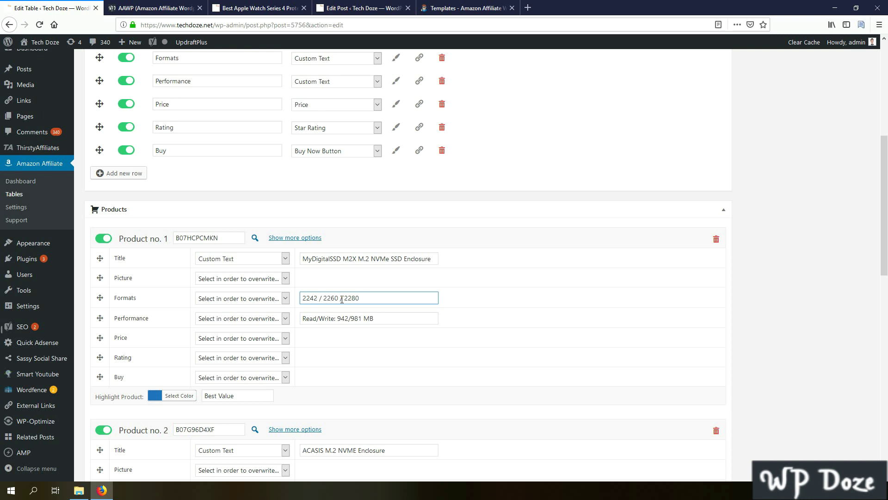
pyautogui.scroll(-2, 343, 301)
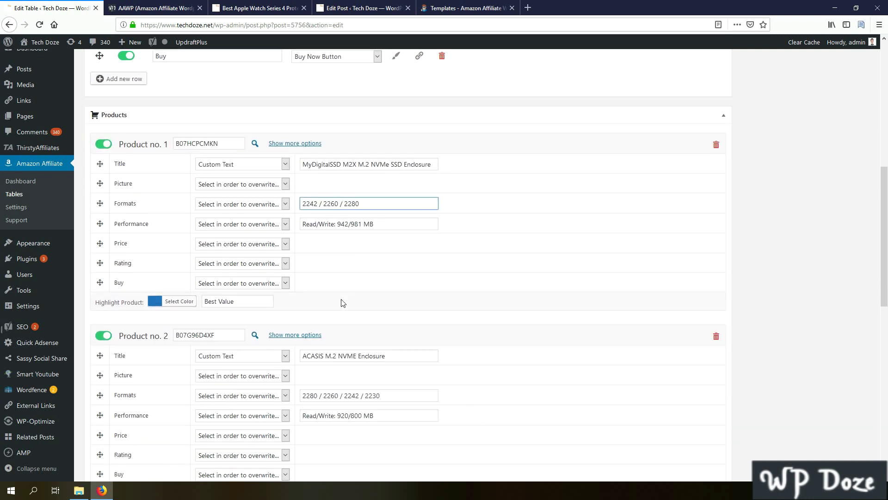
pyautogui.scroll(2, 343, 303)
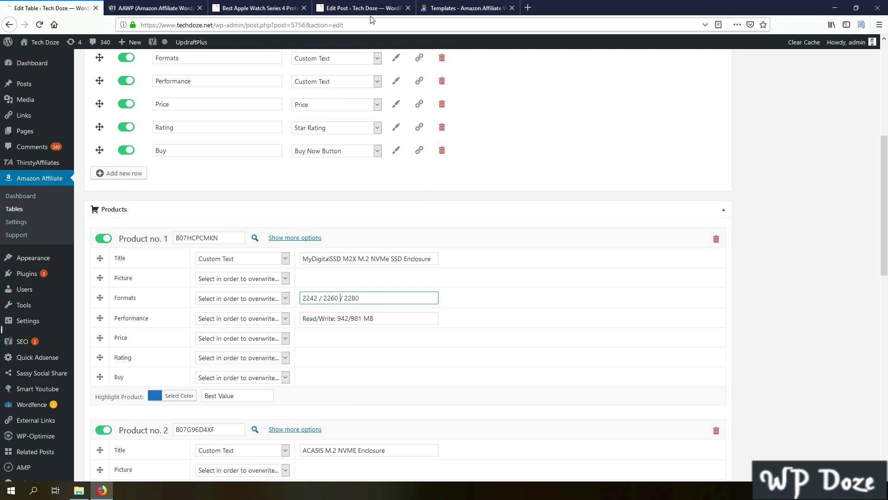
pyautogui.click(368, 8)
# Step: Preview the post and scroll down to its enclosure comparison table
pyautogui.scroll(15, 555, 222)
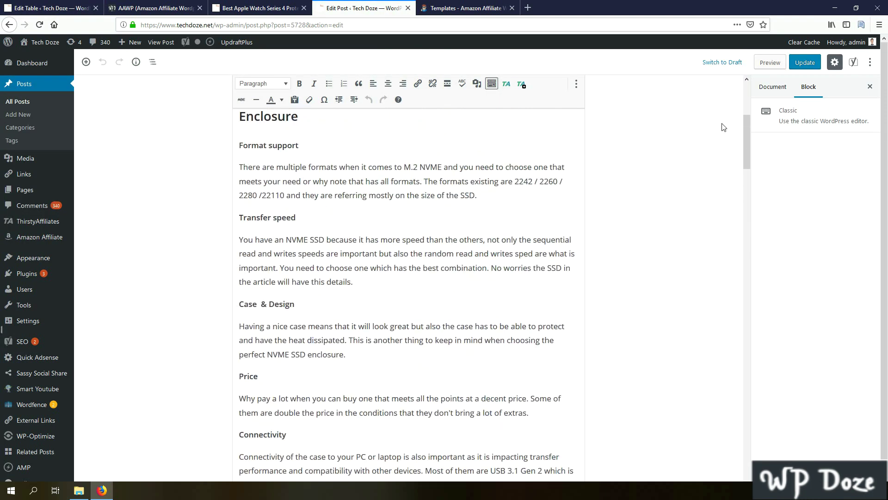
pyautogui.click(770, 62)
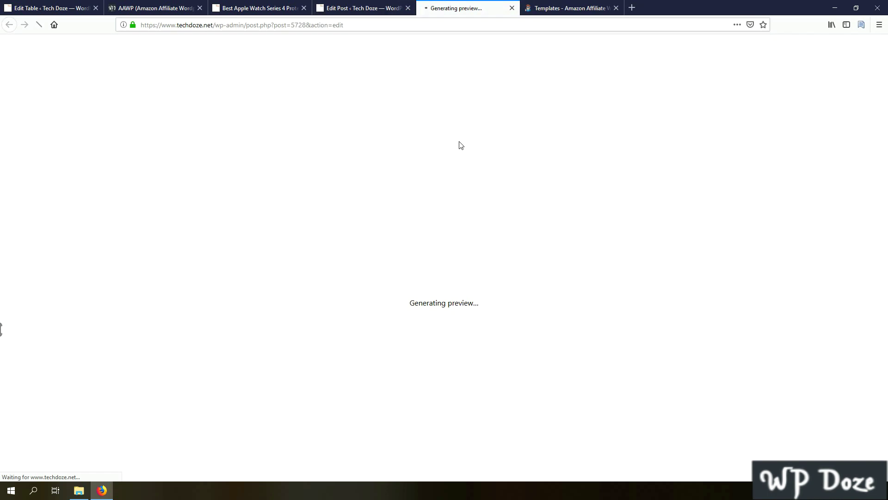
pyautogui.scroll(-3, 462, 150)
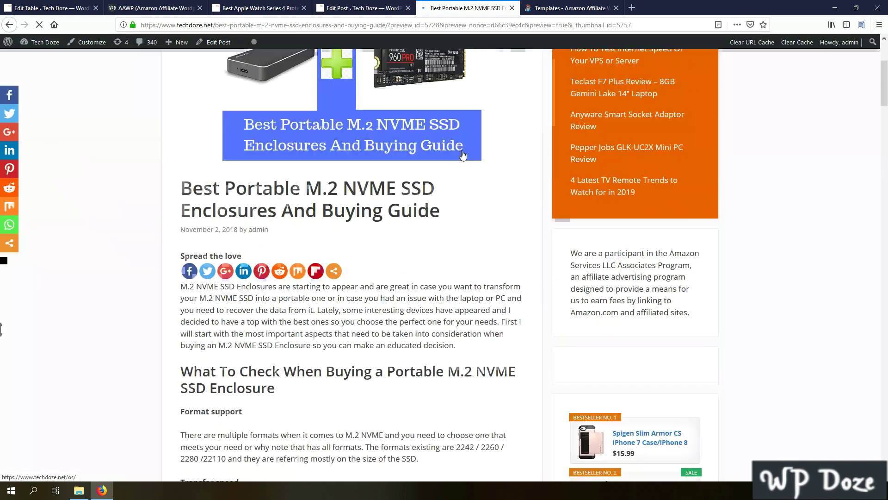
pyautogui.scroll(-15, 463, 155)
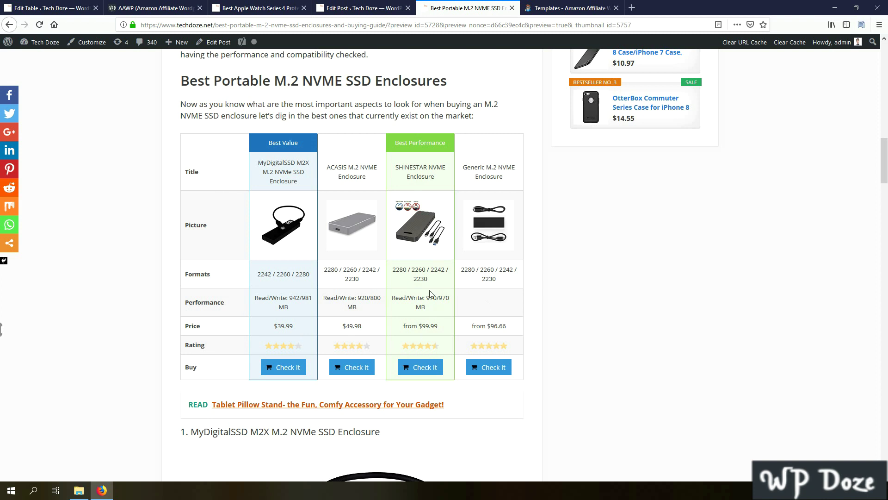
# Step: Return to the enclosure table editor and go to the list of all AAWP tables
pyautogui.click(366, 6)
pyautogui.click(259, 8)
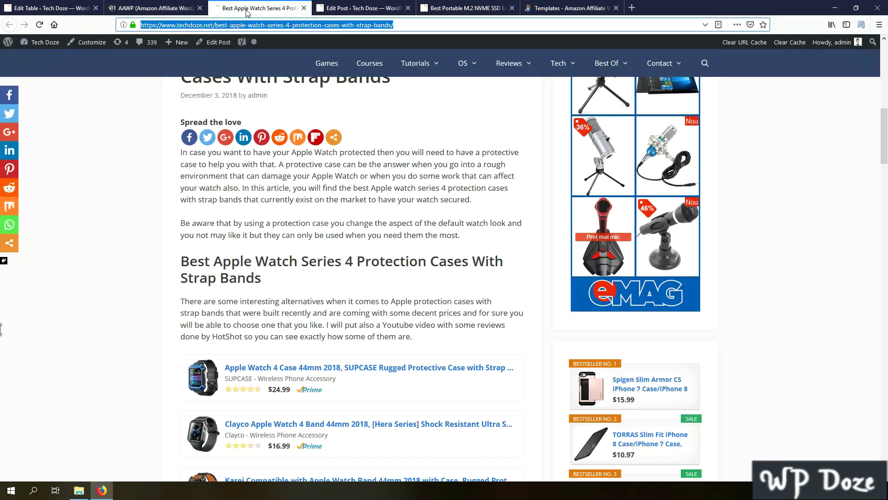
pyautogui.click(161, 8)
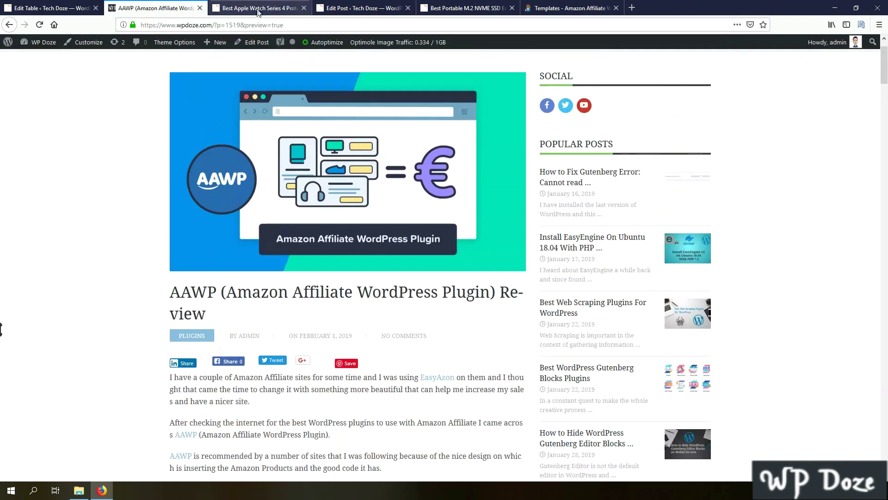
pyautogui.click(78, 10)
pyautogui.scroll(-1, 384, 206)
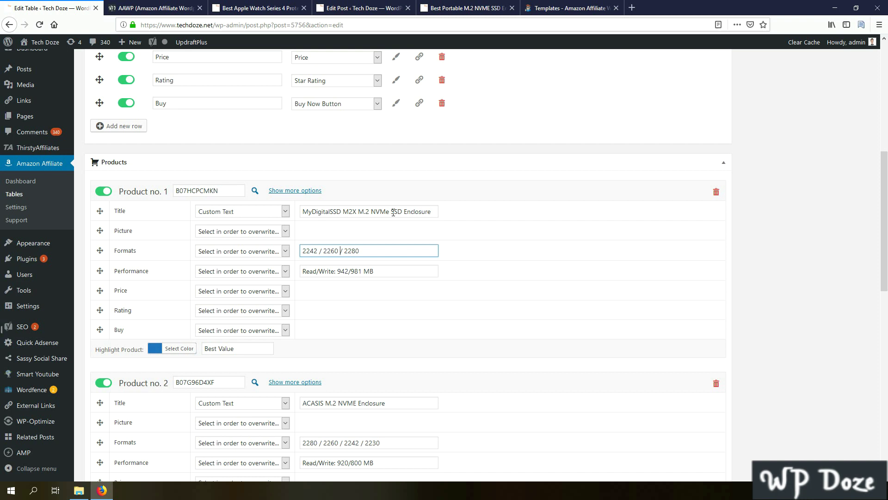
pyautogui.click(19, 194)
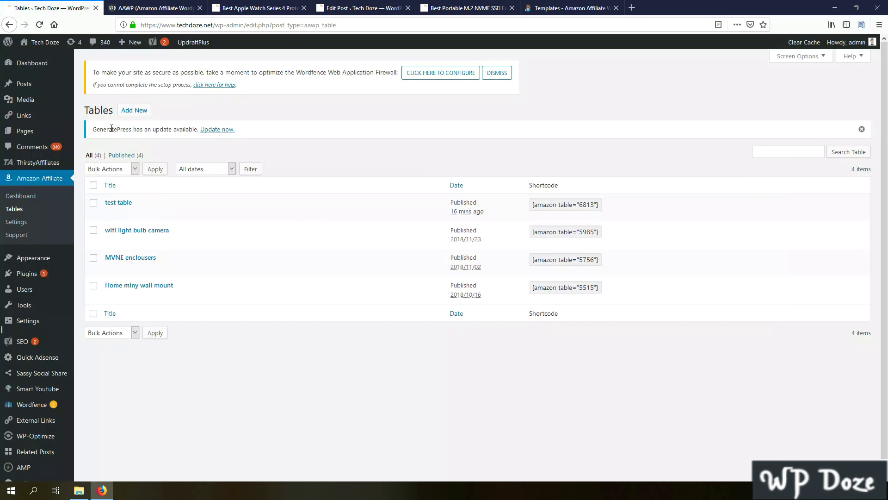
# Step: Create a new AAWP table titled 'test table 2', keep Labels at Standard, and add a first row
pyautogui.click(133, 113)
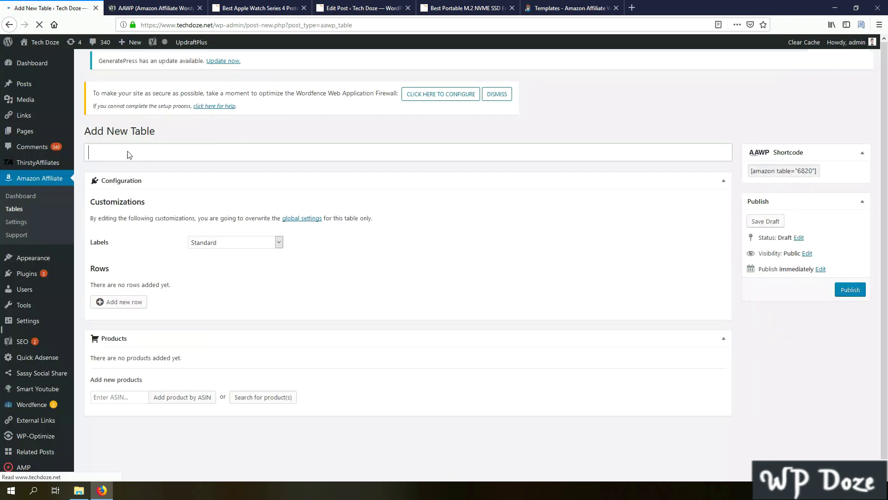
pyautogui.write('test ')
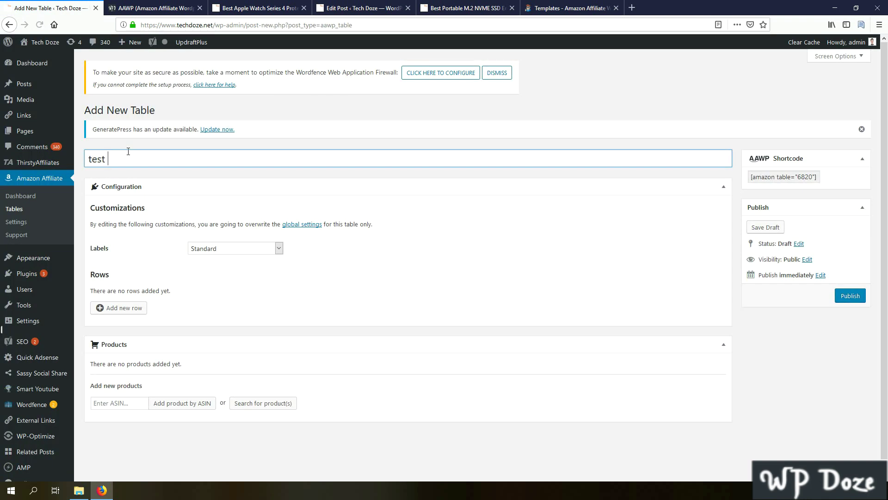
pyautogui.write('table 2')
pyautogui.click(230, 249)
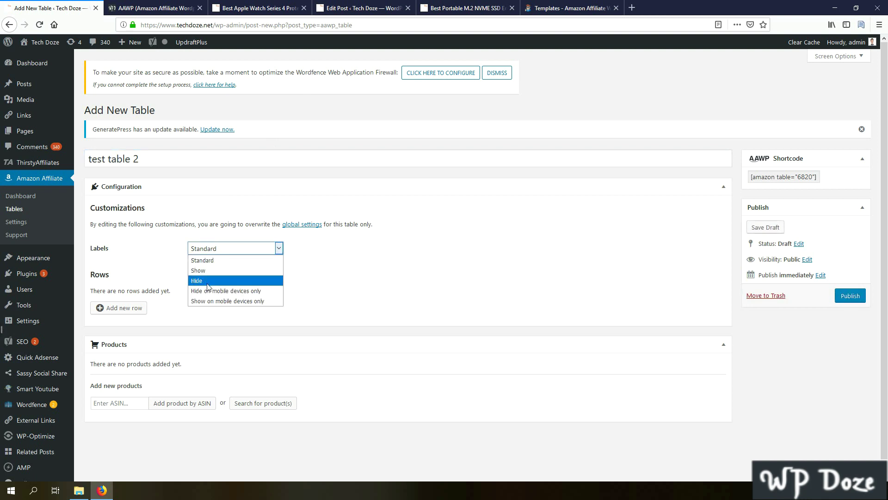
pyautogui.click(230, 250)
pyautogui.scroll(-1, 231, 253)
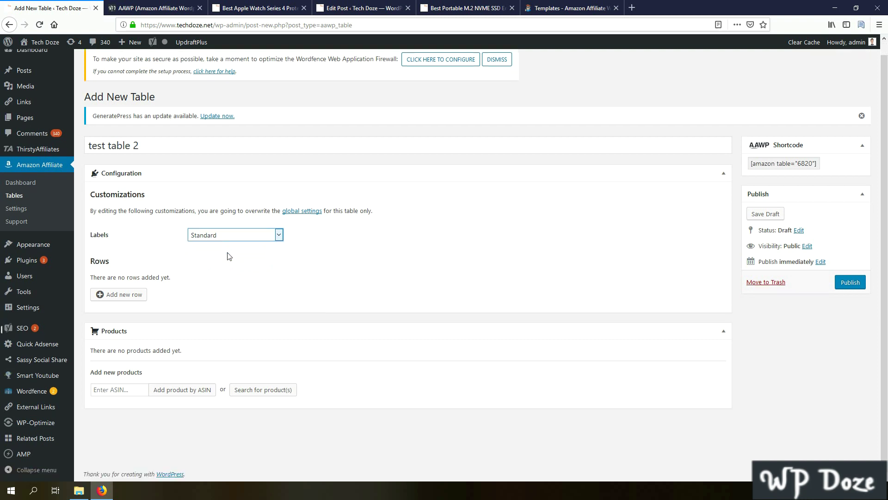
pyautogui.click(126, 293)
# Step: Label the first row 'Title' and set it to show the product title
pyautogui.click(175, 279)
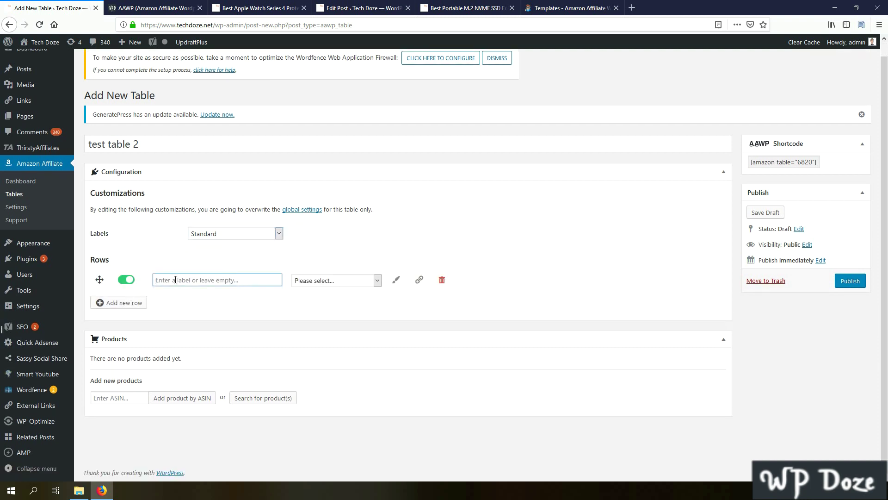
pyautogui.write('\\')
pyautogui.press('BackSpace')
pyautogui.press('BackSpace')
pyautogui.press('BackSpace')
pyautogui.press('BackSpace')
pyautogui.write('I')
pyautogui.press('BackSpace')
pyautogui.write('\\')
pyautogui.press('BackSpace')
pyautogui.write('Title')
pyautogui.click(353, 280)
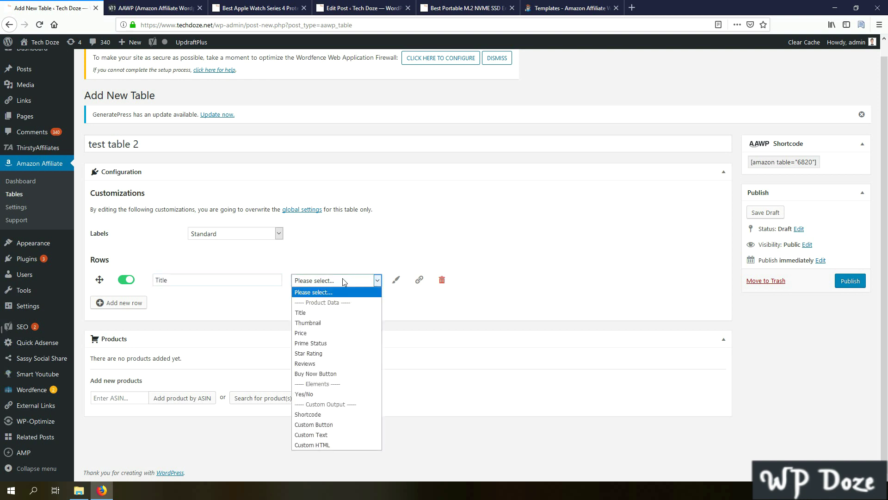
pyautogui.click(314, 313)
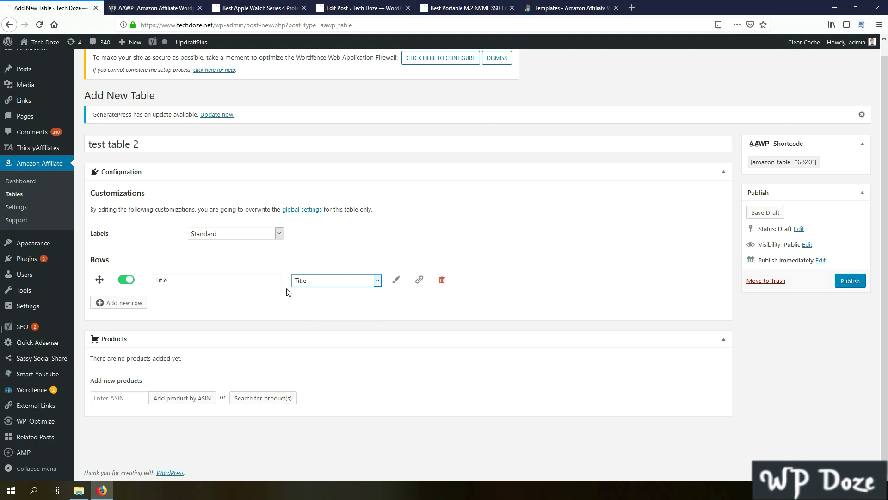
# Step: Add a second row labelled 'Image' showing the thumbnail
pyautogui.click(107, 302)
pyautogui.click(183, 302)
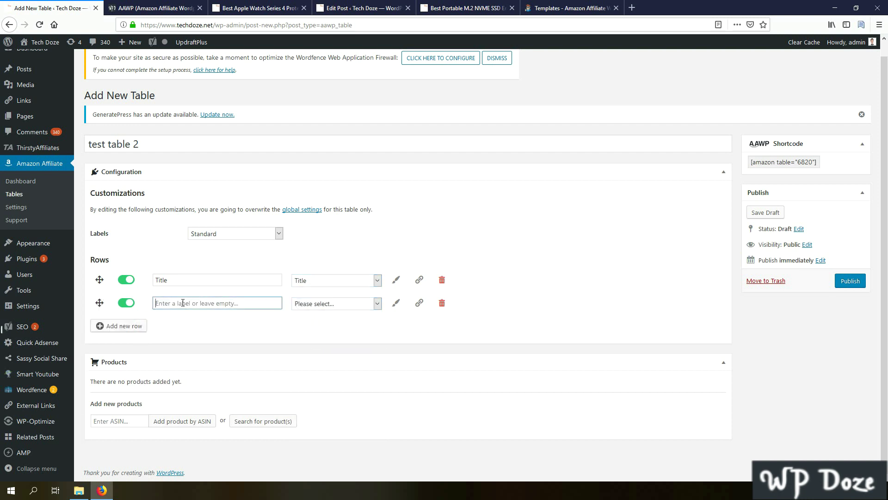
pyautogui.write('Image')
pyautogui.click(311, 305)
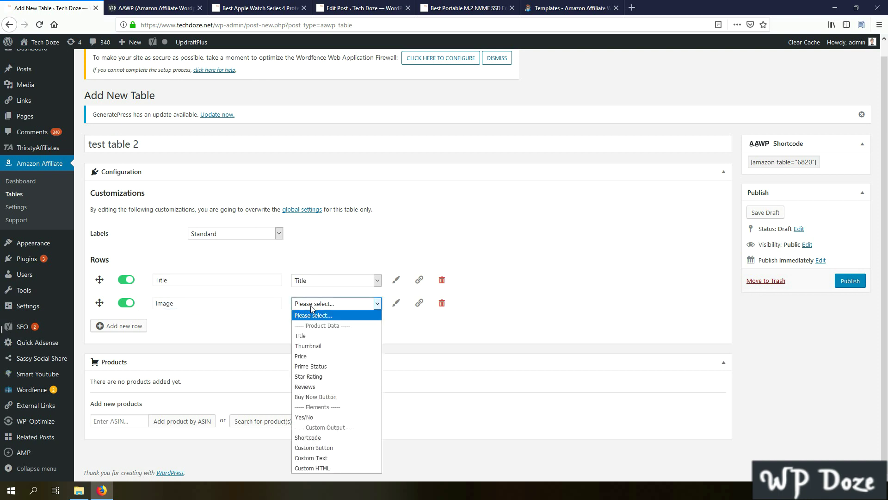
pyautogui.click(315, 346)
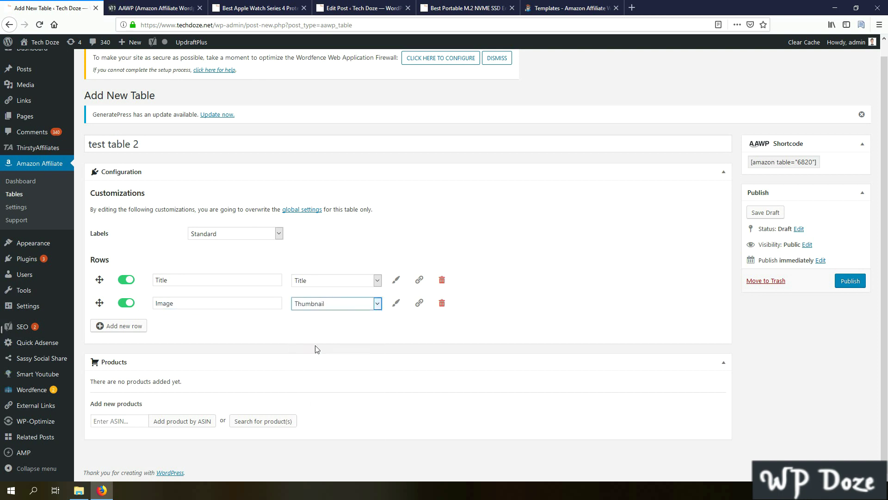
# Step: Add a third row labelled 'Custom' showing custom text
pyautogui.click(124, 326)
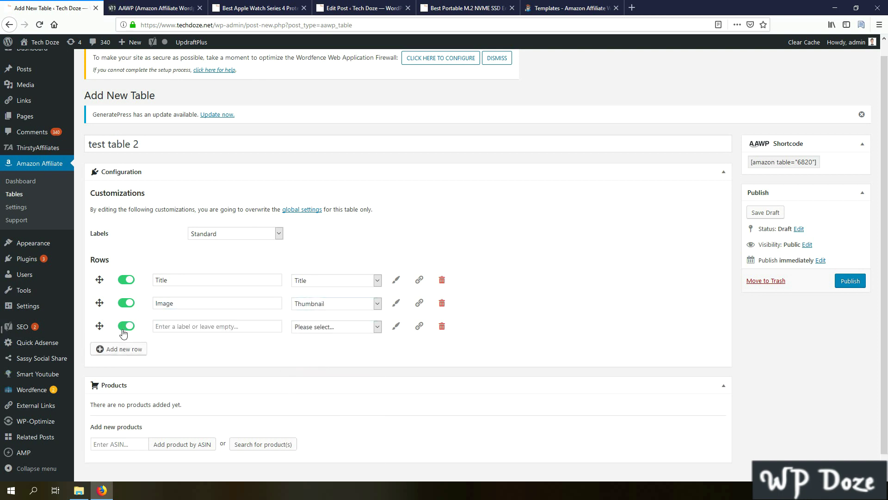
pyautogui.click(172, 328)
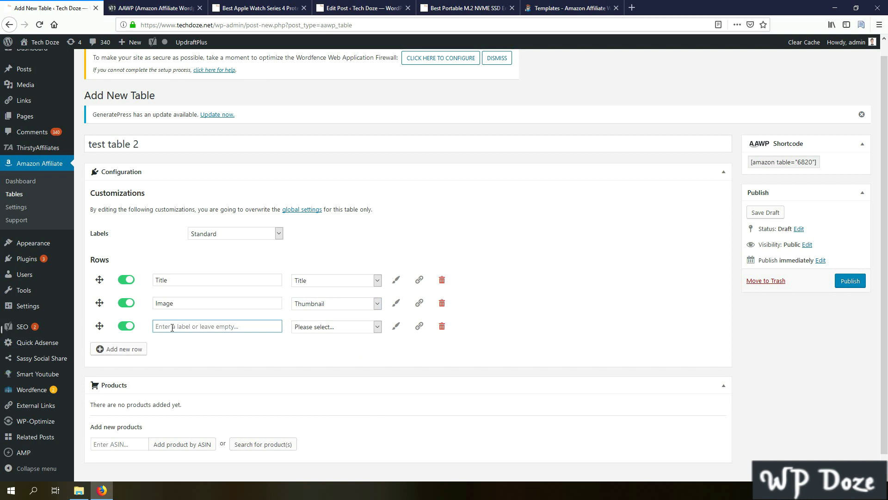
pyautogui.write('Custom Field')
pyautogui.click(338, 329)
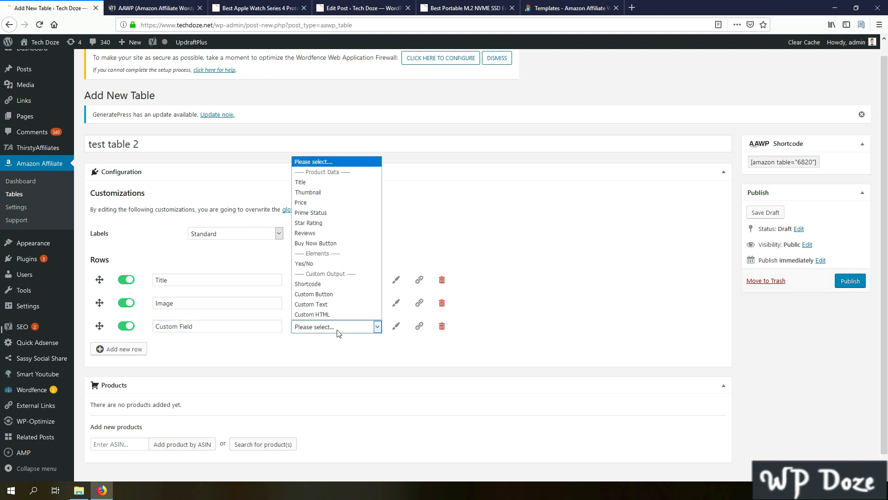
pyautogui.click(341, 305)
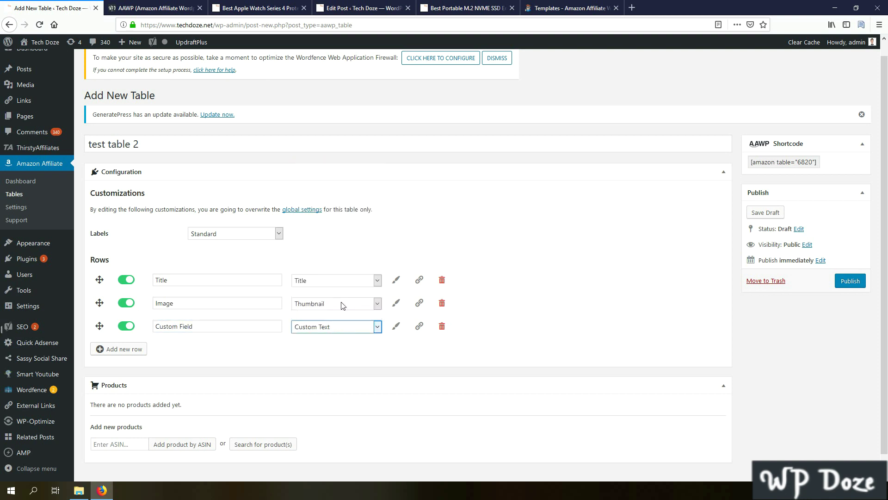
# Step: Add a Yes/No condition row and a Price row to test table 2
pyautogui.click(126, 349)
pyautogui.click(163, 349)
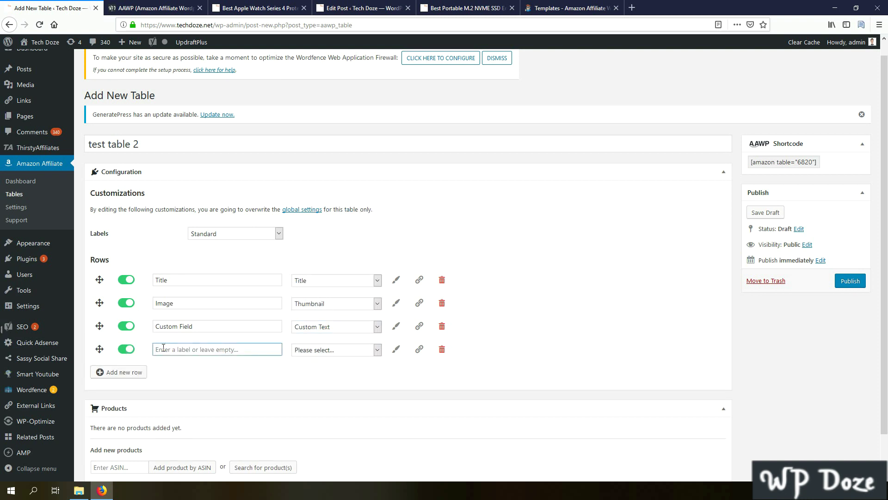
pyautogui.write('Coditionio')
pyautogui.click(320, 351)
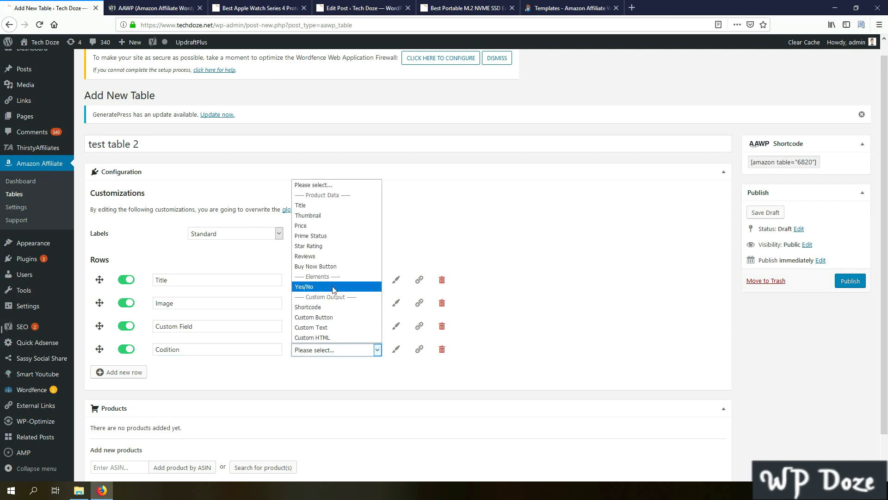
pyautogui.click(333, 289)
pyautogui.scroll(-2, 314, 324)
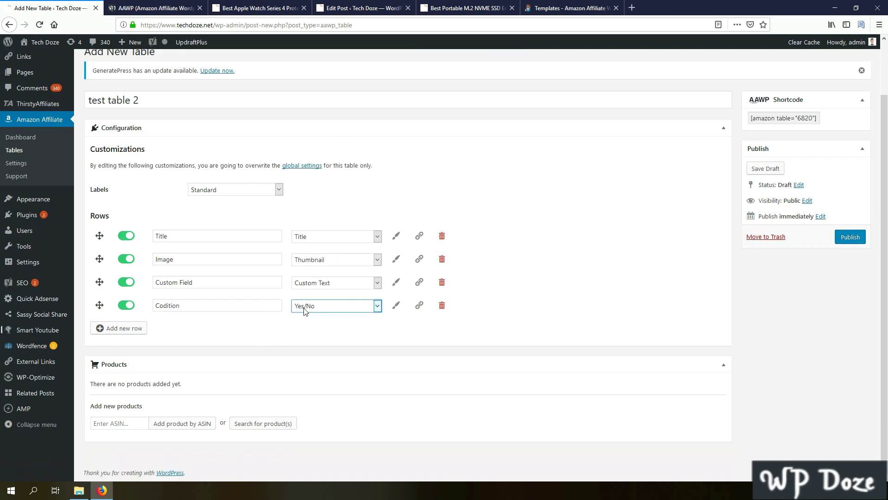
pyautogui.click(136, 330)
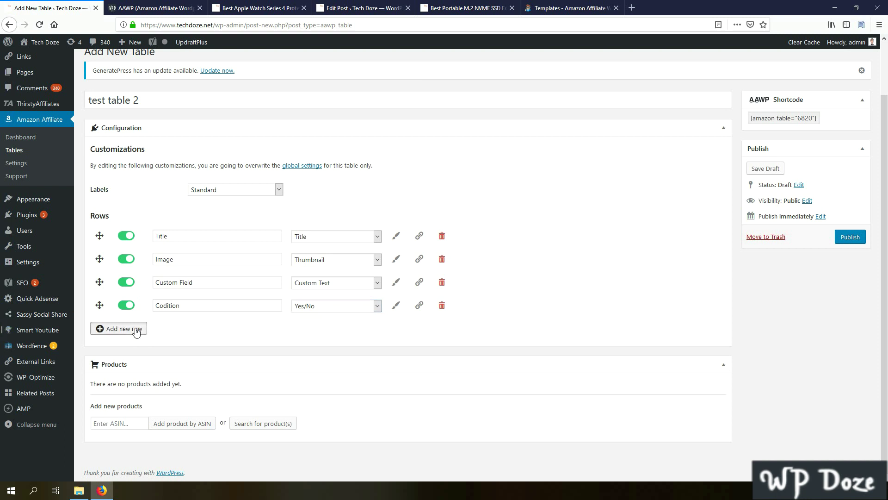
pyautogui.click(206, 330)
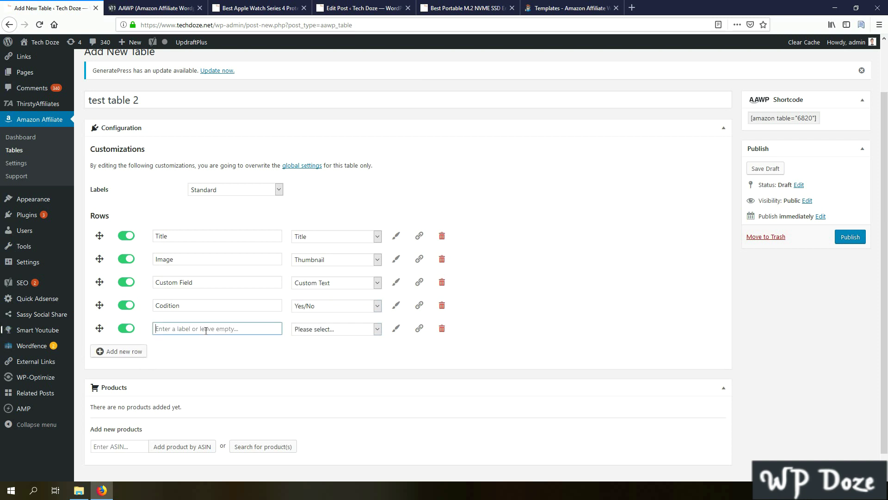
pyautogui.write('Price')
pyautogui.click(336, 330)
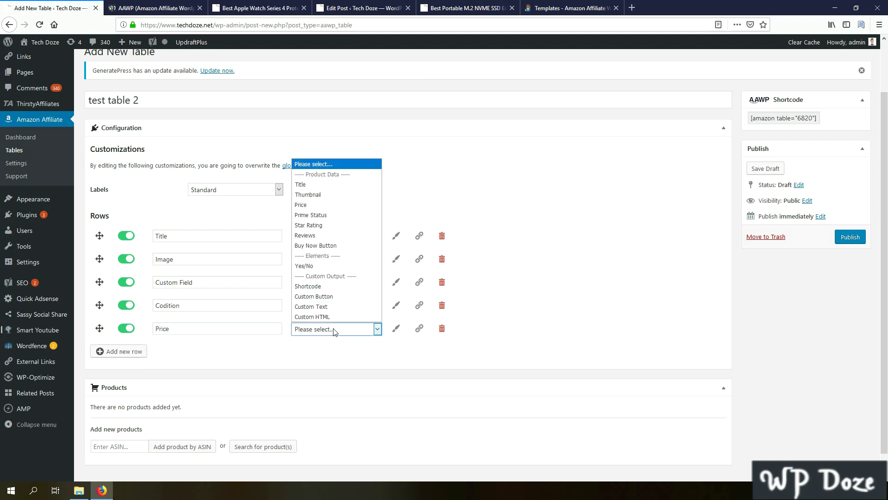
pyautogui.click(319, 204)
# Step: Add a star-rating row and a Buy Now row showing a Buy Now Button, then select the ASIN field
pyautogui.click(124, 351)
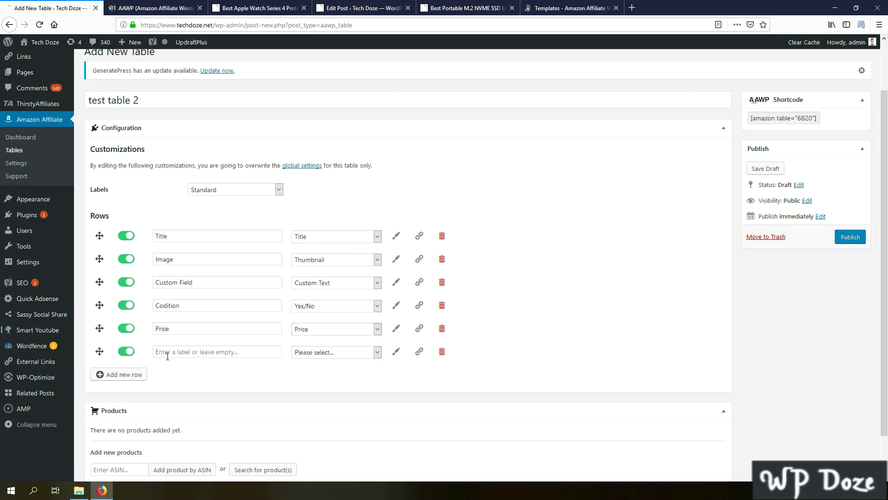
pyautogui.click(170, 353)
pyautogui.write('Rating')
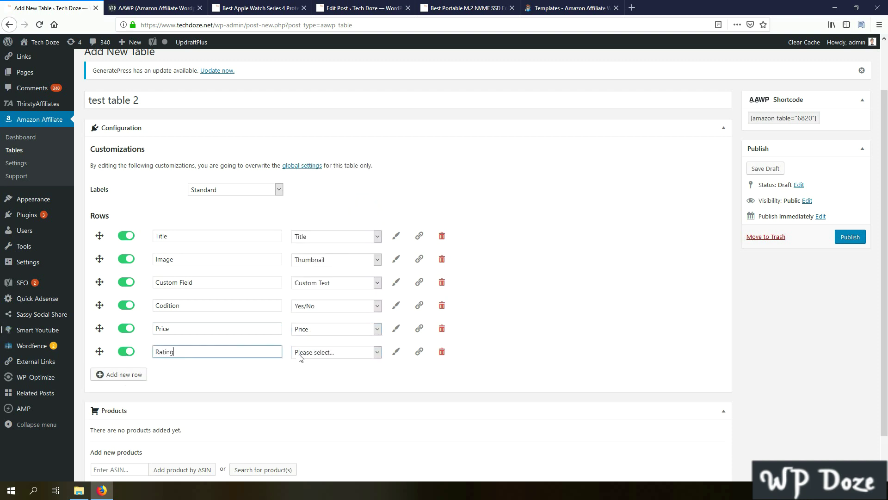
pyautogui.click(300, 357)
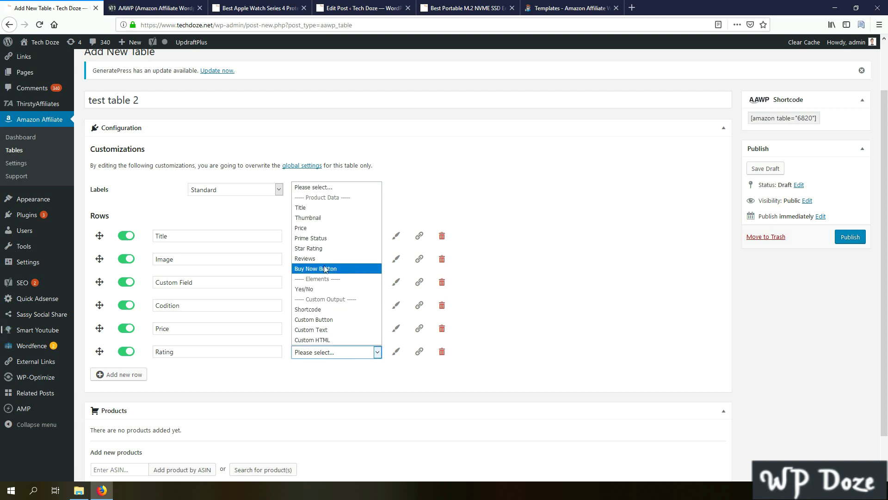
pyautogui.click(323, 249)
pyautogui.click(132, 374)
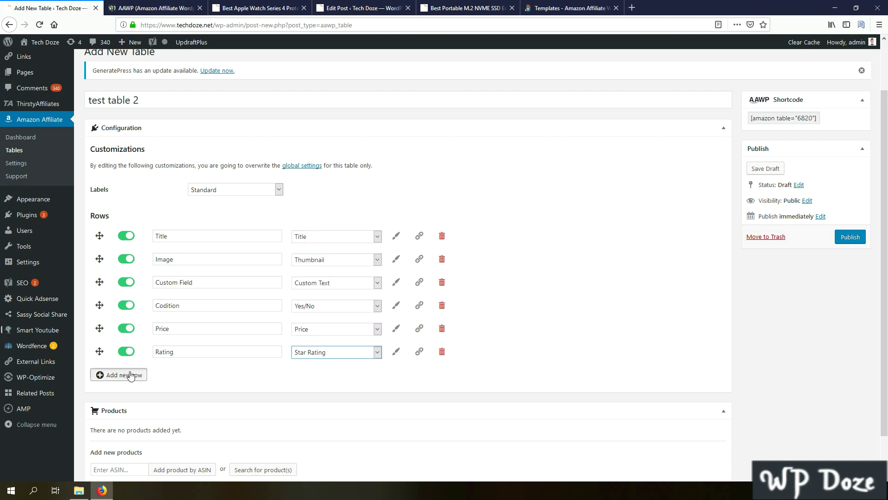
pyautogui.write('Buy Now')
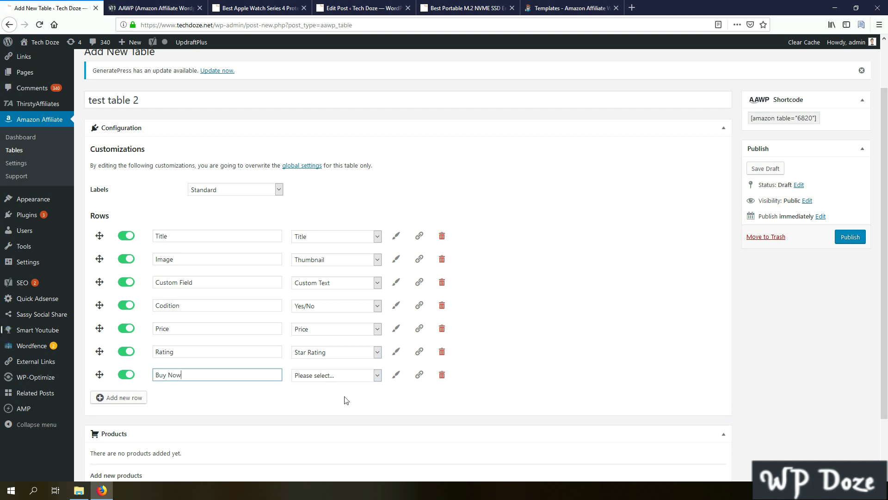
pyautogui.click(343, 377)
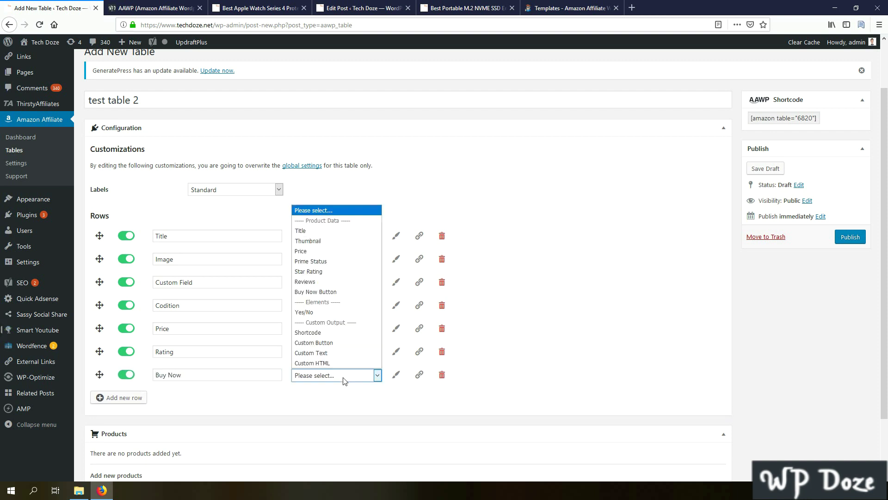
pyautogui.click(331, 294)
pyautogui.scroll(-3, 333, 269)
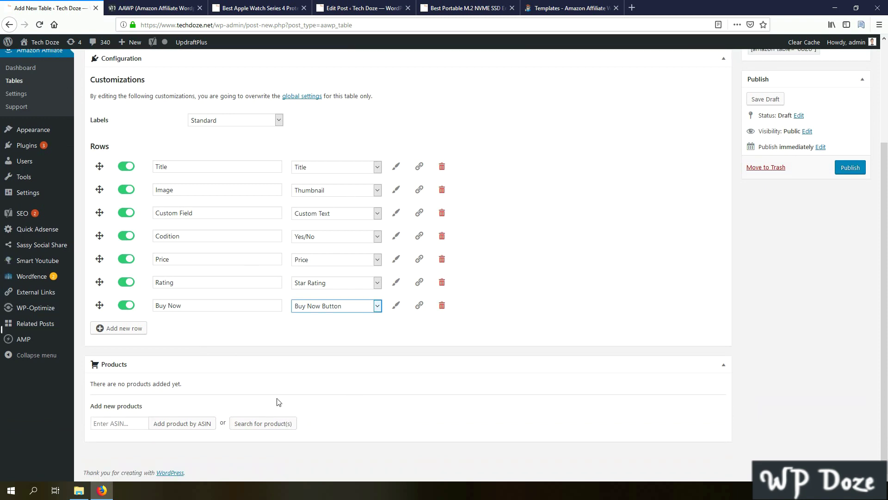
pyautogui.click(355, 421)
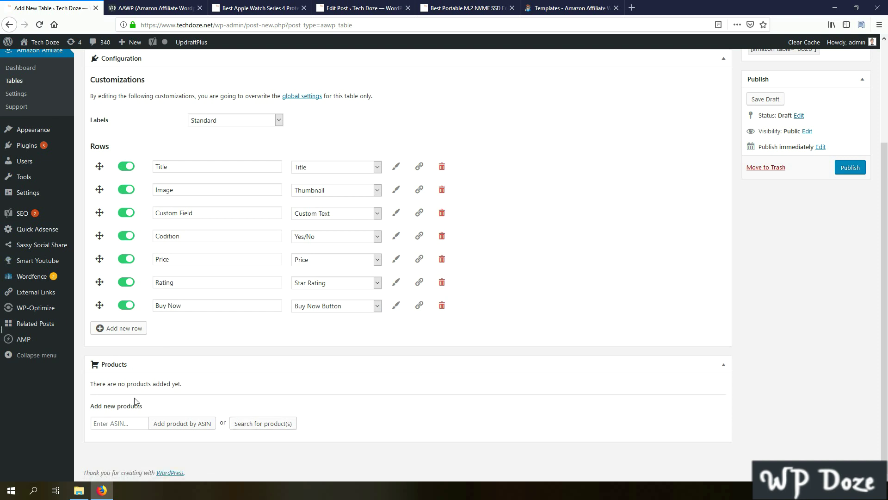
pyautogui.click(110, 424)
# Step: Open the first two products' Check It links from the preview in new tabs and view MyDigitalSSD's Amazon page
pyautogui.click(463, 8)
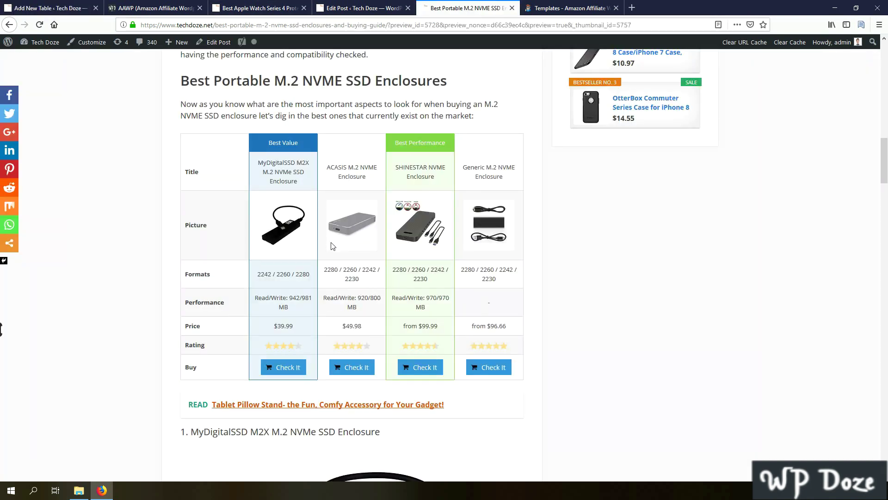
pyautogui.rightClick(285, 366)
pyautogui.click(301, 370)
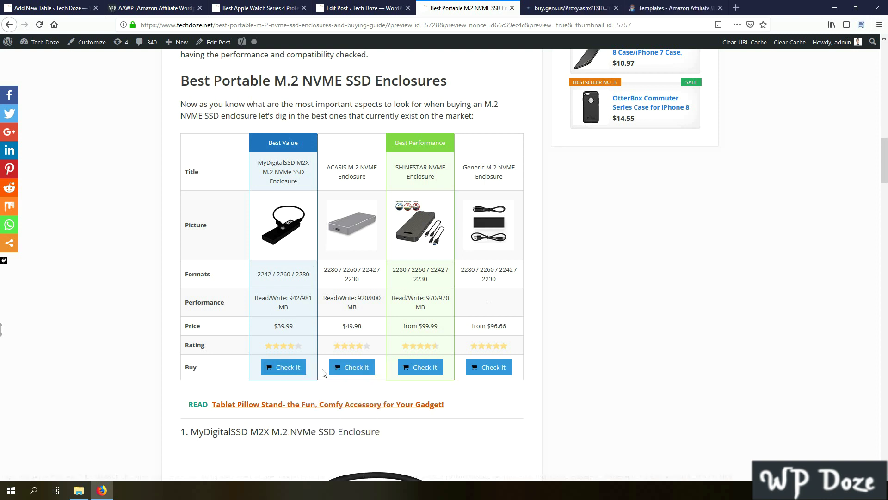
pyautogui.rightClick(354, 362)
pyautogui.click(366, 371)
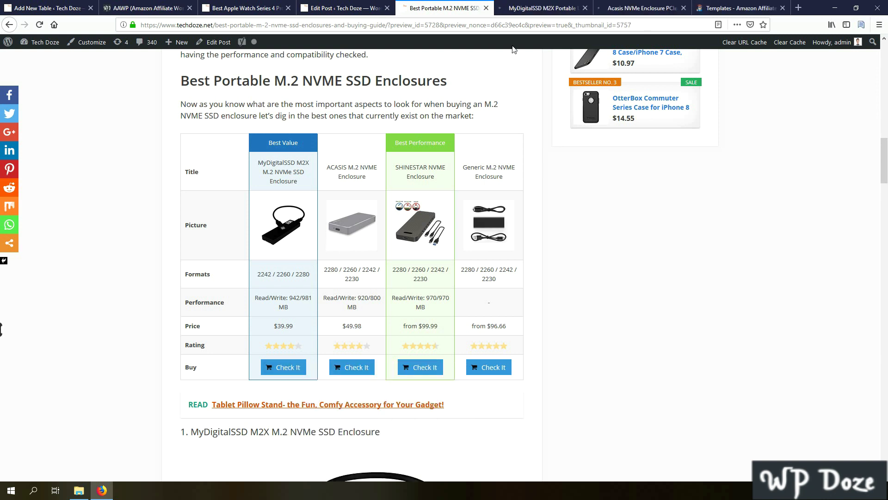
pyautogui.click(516, 8)
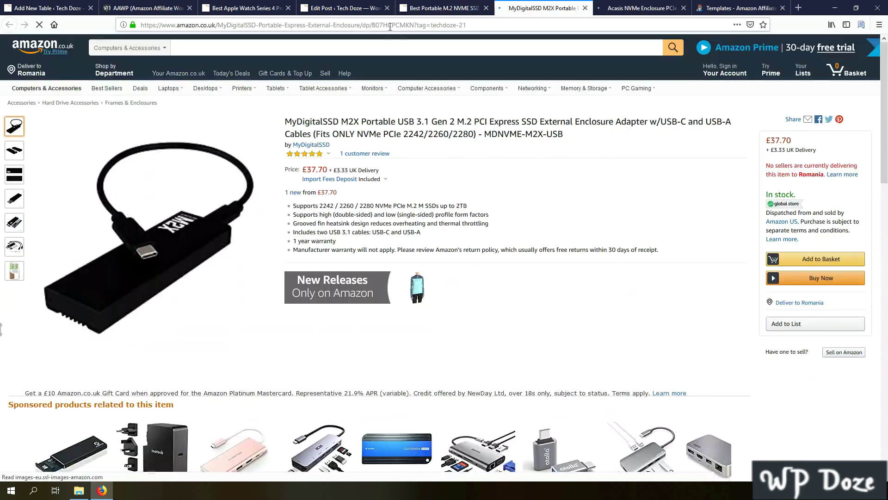
# Step: Select the ASIN B07HCPCMKN in the Amazon address bar and return to the Add New Table editor
pyautogui.doubleClick(388, 26)
pyautogui.hotkey('ctrl', 'c')
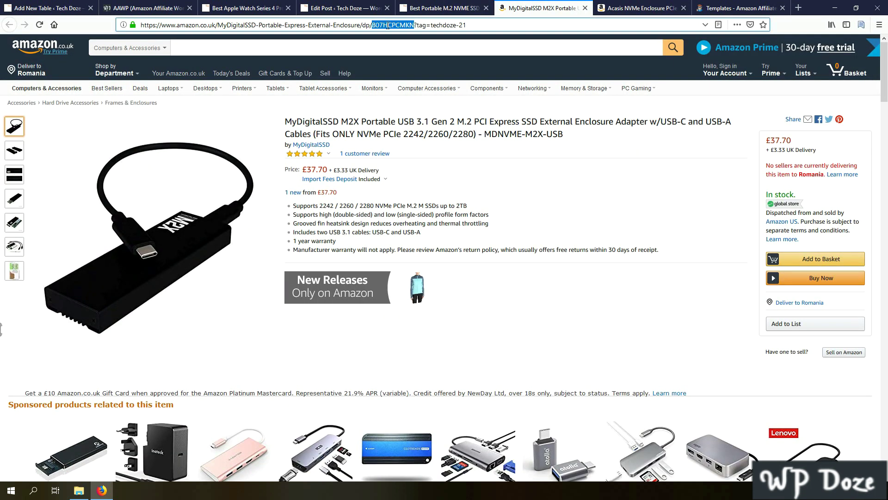
pyautogui.click(67, 9)
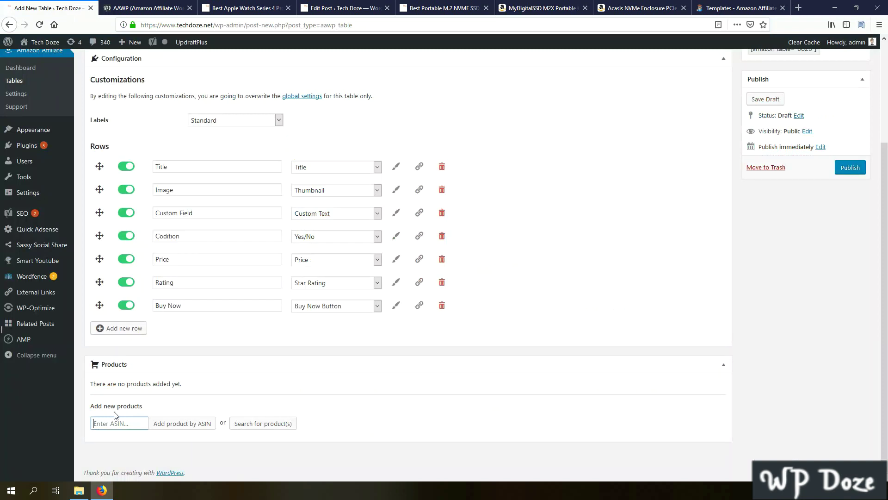
# Step: Add product B07HCPCMKN to test table 2 and type 'custome' into Product no. 1's Custom Field
pyautogui.hotkey('ctrl', 'v')
pyautogui.press('Return')
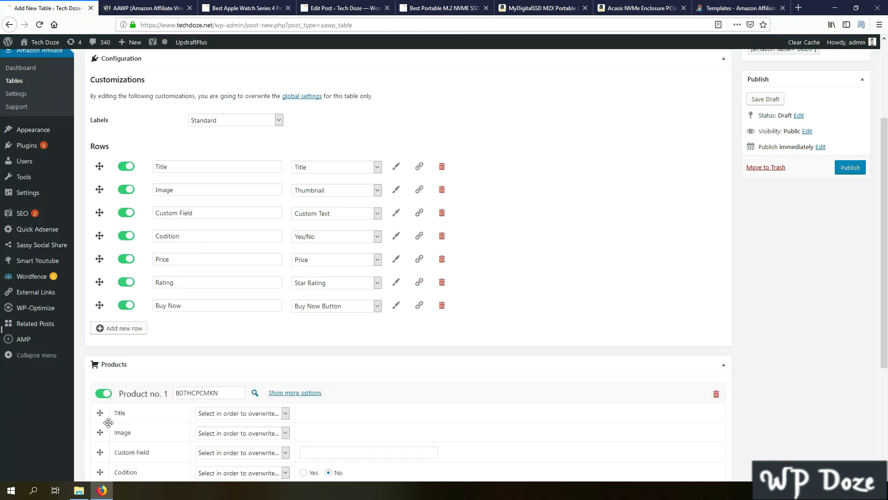
pyautogui.scroll(-4, 108, 423)
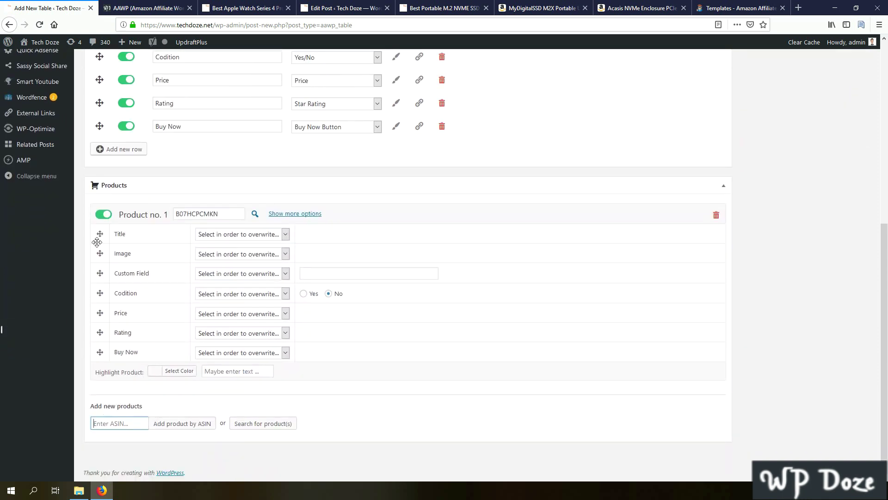
pyautogui.scroll(1, 268, 247)
pyautogui.scroll(2, 271, 249)
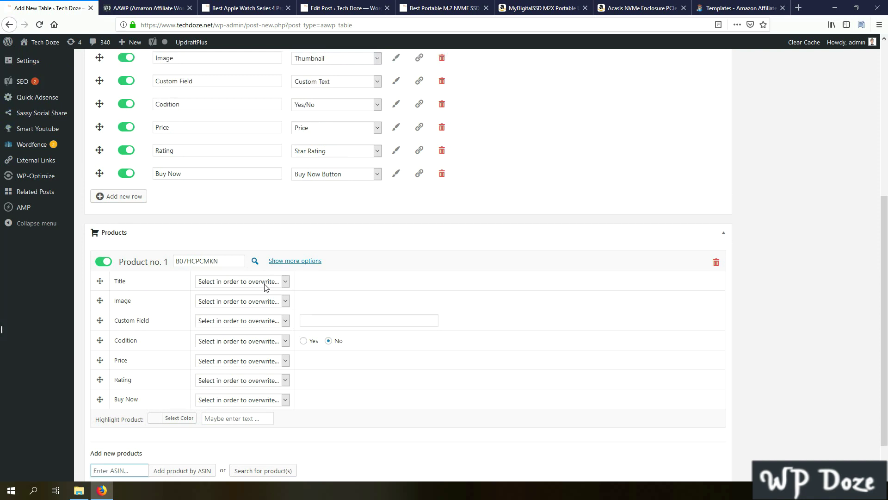
pyautogui.click(325, 321)
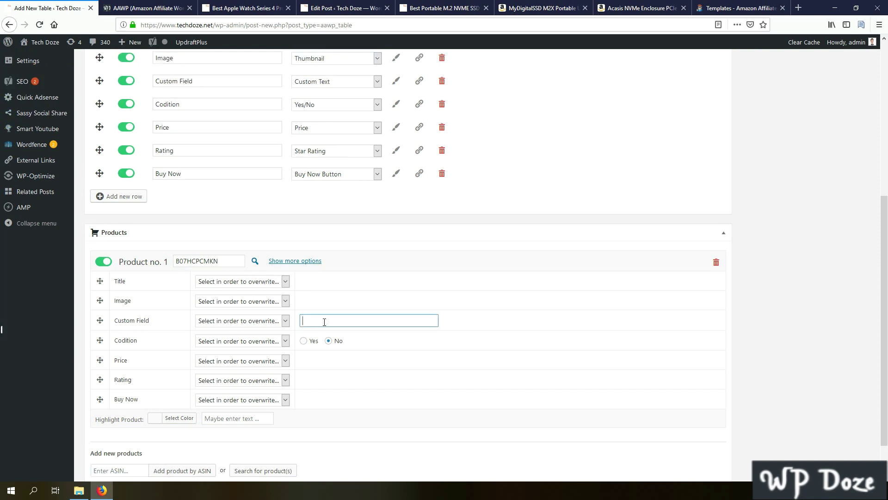
pyautogui.write('custome field')
pyautogui.scroll(-2, 230, 404)
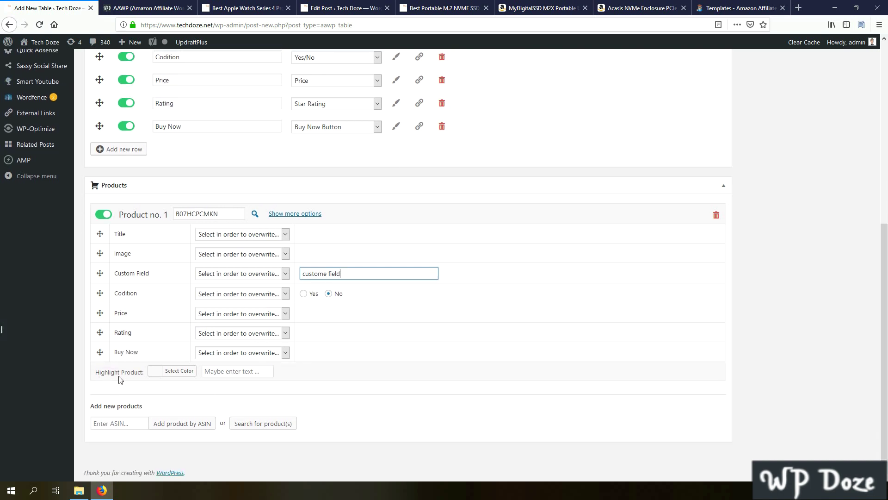
# Step: Highlight Product no. 1 green with label 'Best Vakue', then select the Acasis enclosure's ASIN on Amazon
pyautogui.click(194, 373)
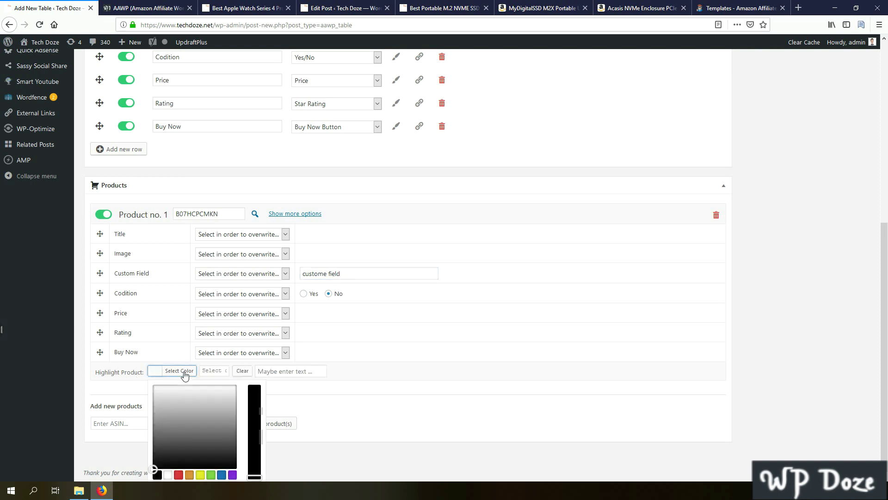
pyautogui.click(211, 474)
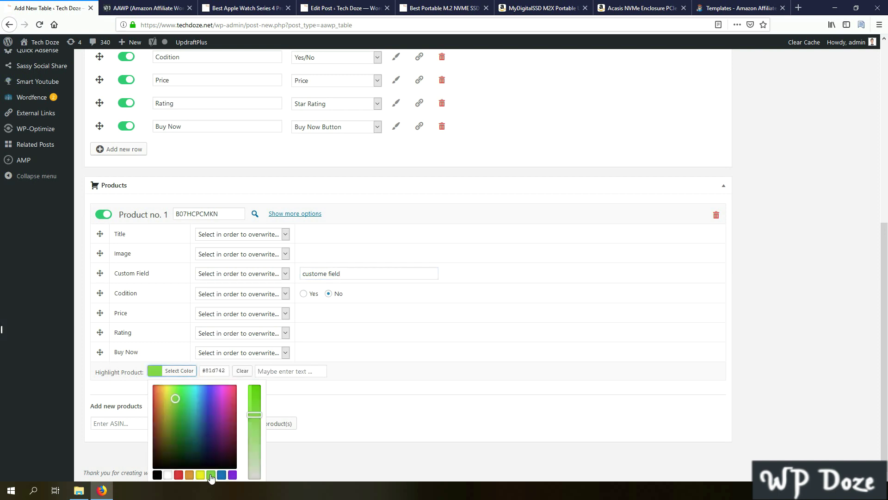
pyautogui.click(287, 371)
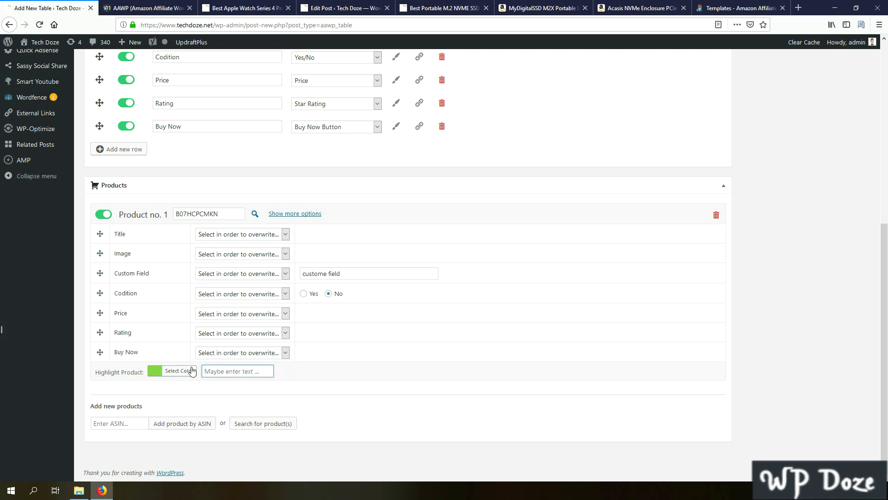
pyautogui.click(240, 371)
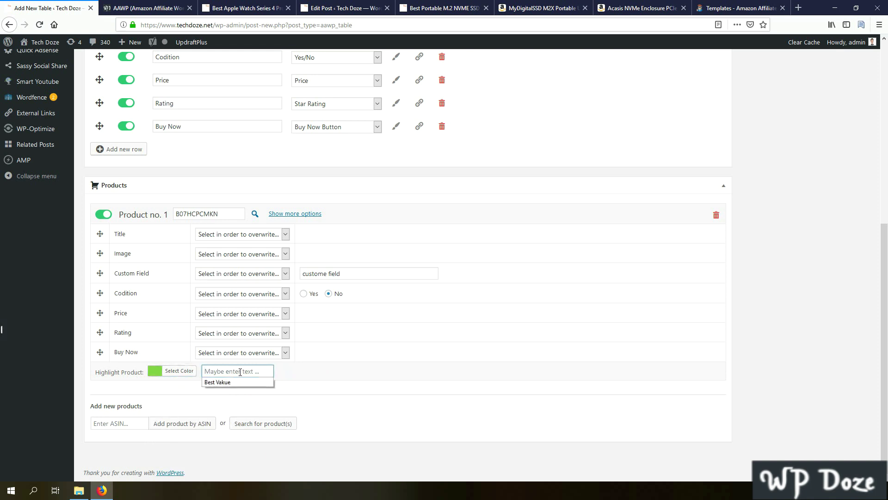
pyautogui.click(228, 382)
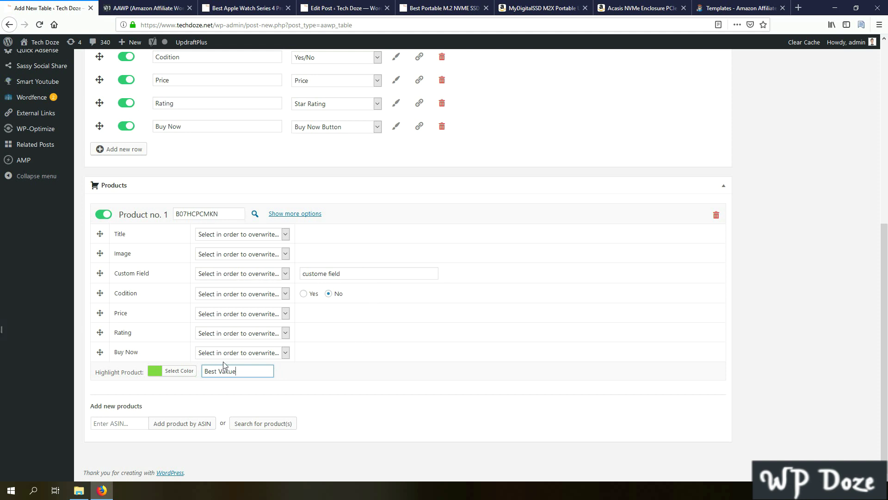
pyautogui.click(640, 12)
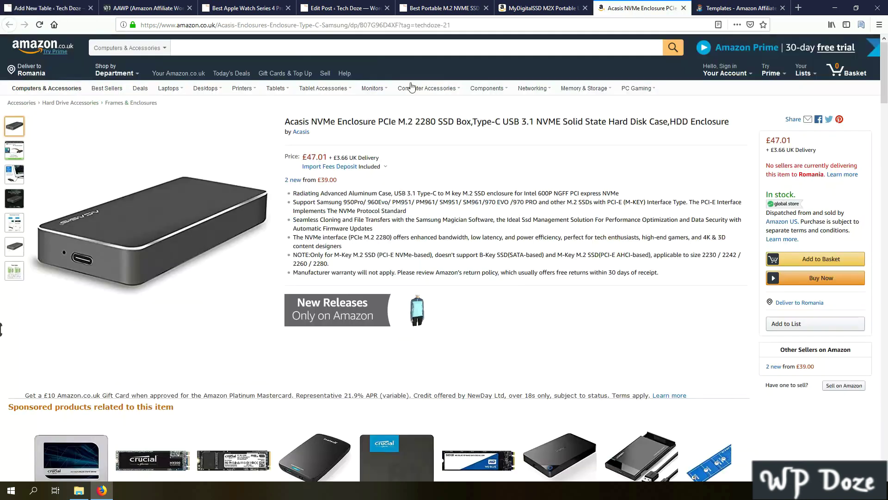
pyautogui.doubleClick(379, 25)
pyautogui.hotkey('ctrl', 'c')
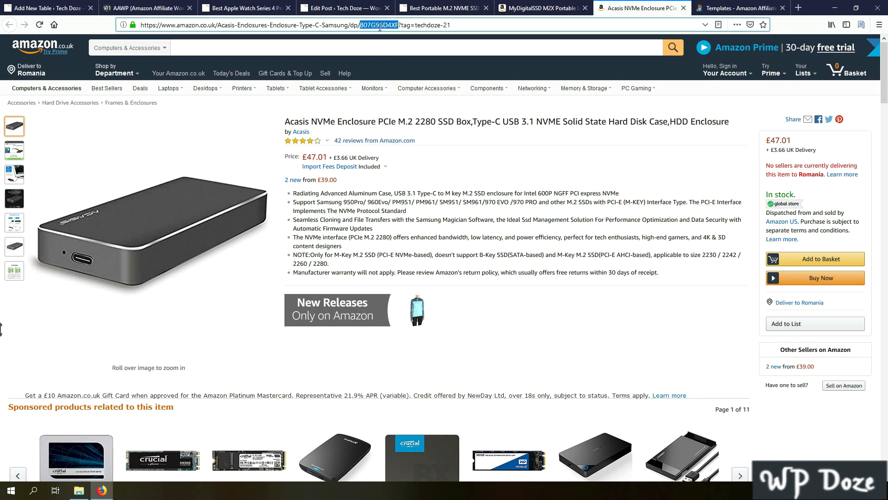
# Step: Add the Acasis enclosure (ASIN B07G96D4XF) to the table as Product no. 2
pyautogui.click(49, 7)
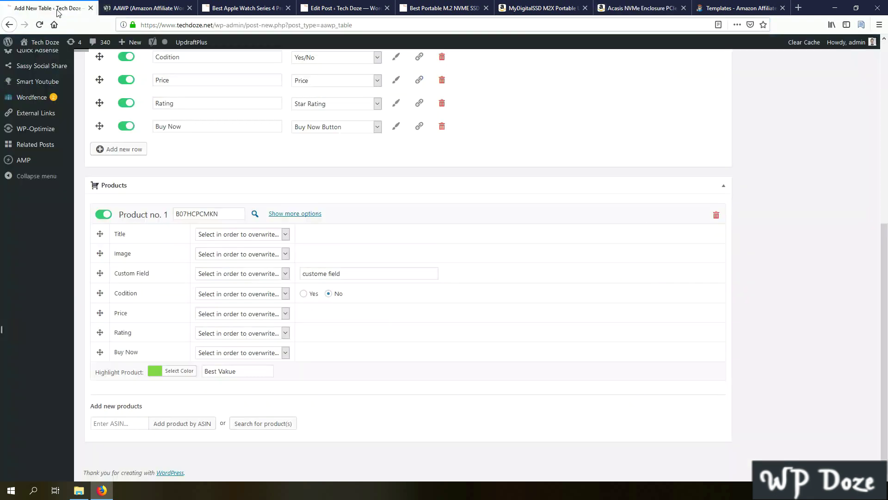
pyautogui.click(121, 421)
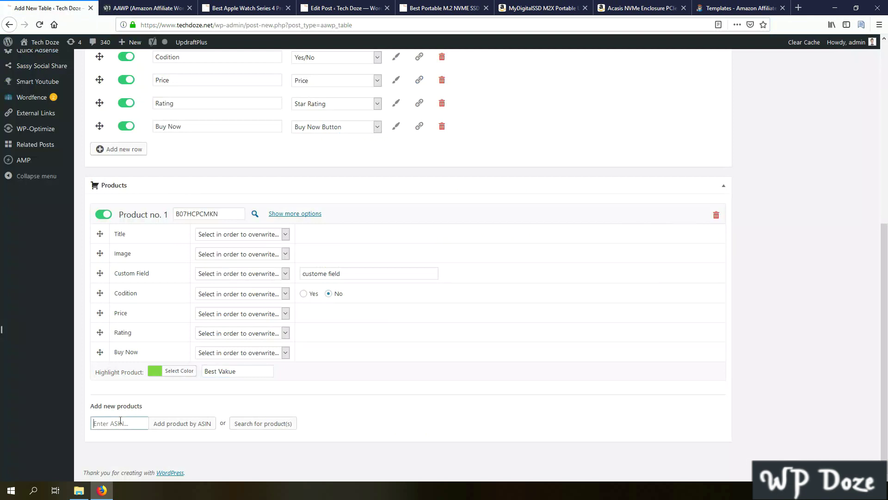
pyautogui.hotkey('ctrl', 'v')
pyautogui.press('Return')
pyautogui.scroll(-3, 228, 386)
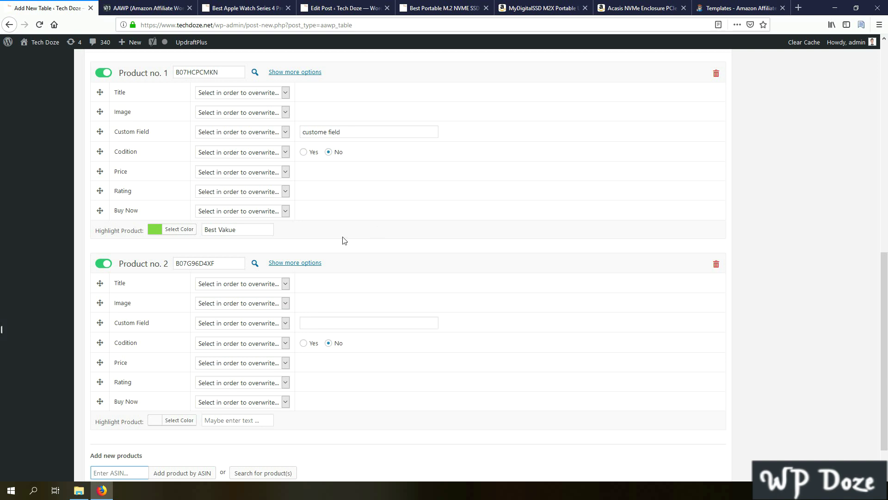
# Step: Give Product no. 2 the custom field 'custome field 2' and set its Condition to Yes
pyautogui.tripleClick(337, 133)
pyautogui.hotkey('ctrl', 'c')
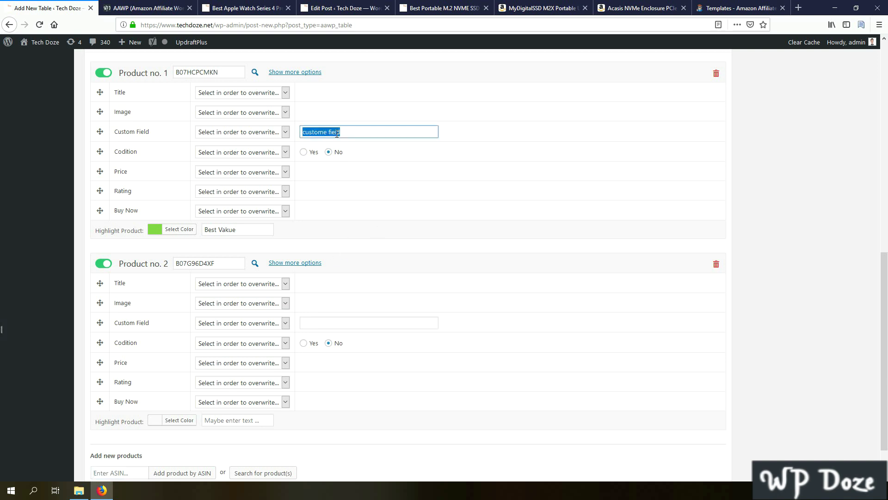
pyautogui.click(326, 323)
pyautogui.hotkey('ctrl', 'v')
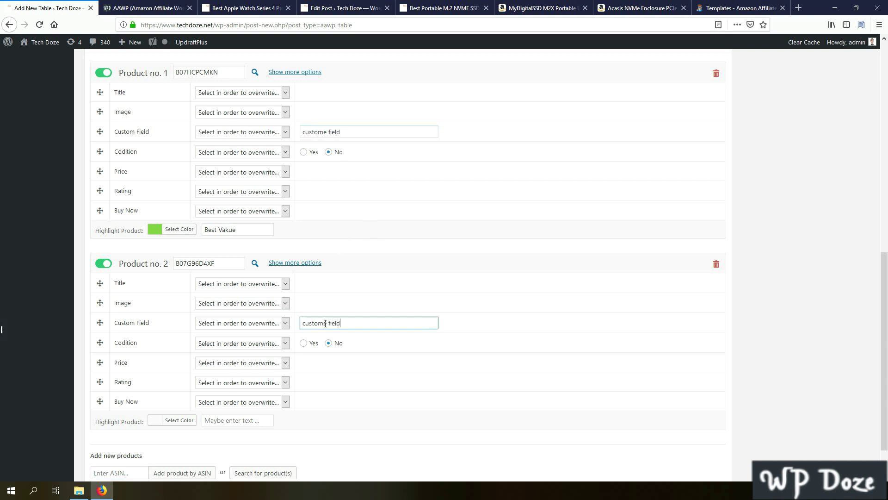
pyautogui.write('2')
pyautogui.click(303, 343)
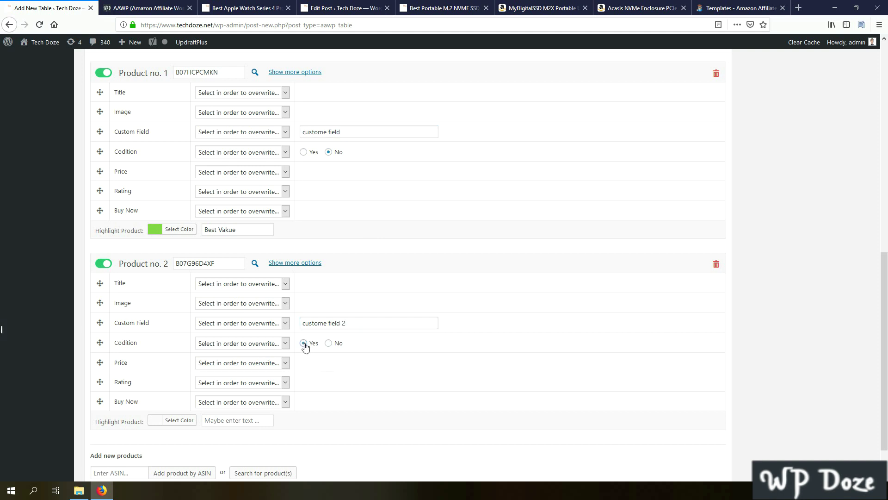
pyautogui.scroll(-1, 304, 346)
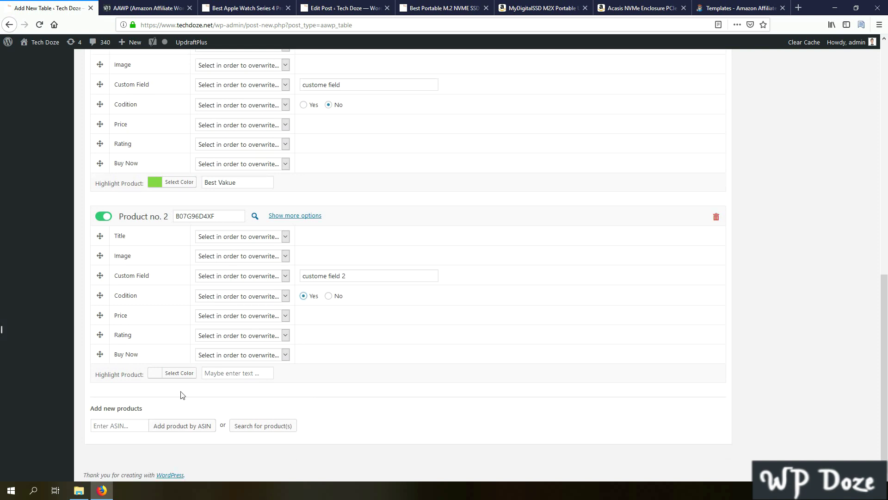
pyautogui.scroll(10, 228, 404)
pyautogui.scroll(1, 233, 407)
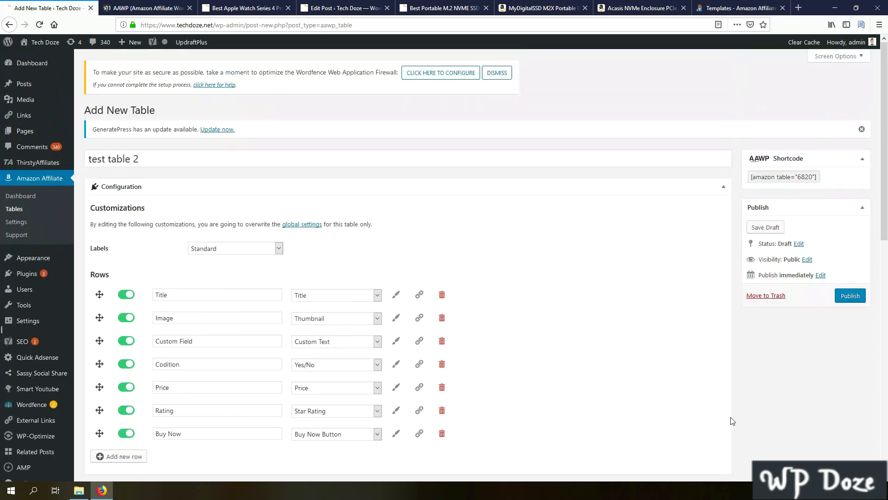
# Step: Publish test table 2 and copy its shortcode [amazon table="6820"]
pyautogui.click(843, 297)
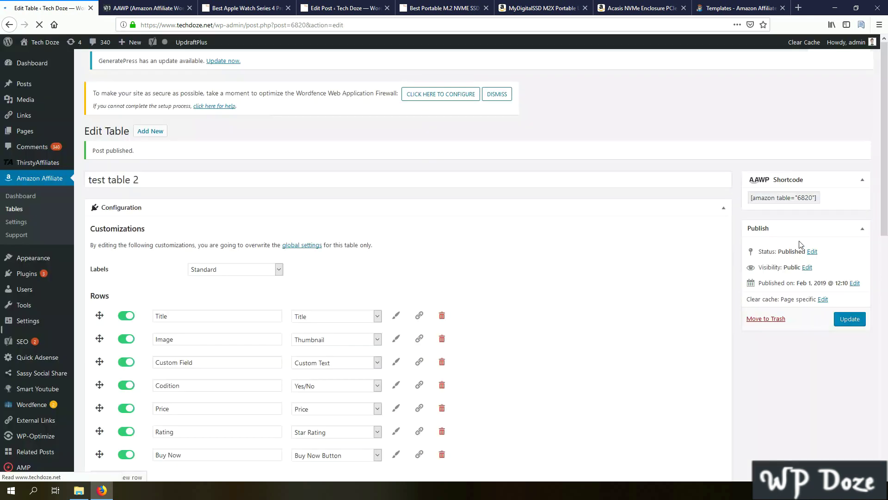
pyautogui.click(794, 204)
pyautogui.rightClick(795, 203)
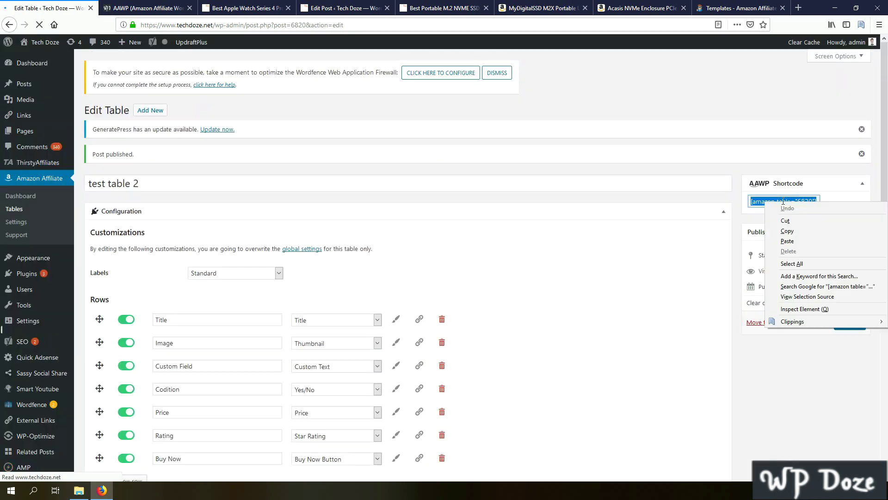
pyautogui.click(787, 230)
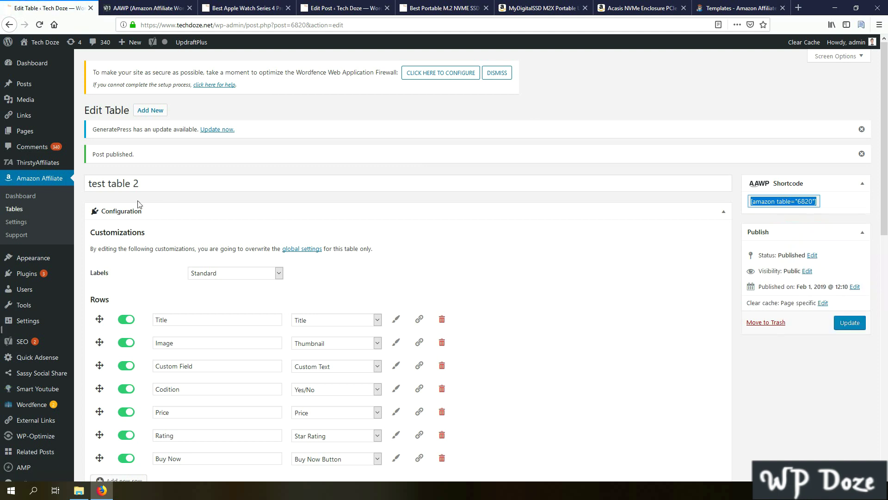
pyautogui.moveTo(32, 86)
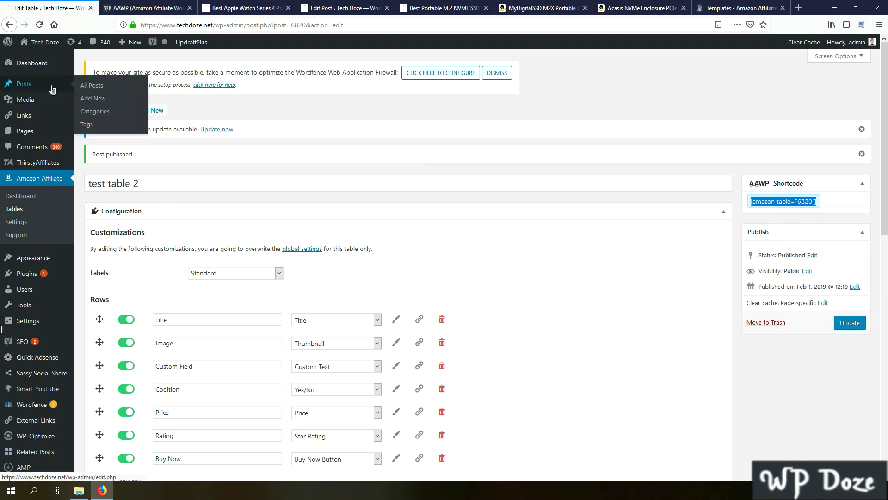
# Step: Start a new post titled 'Test post'
pyautogui.click(99, 102)
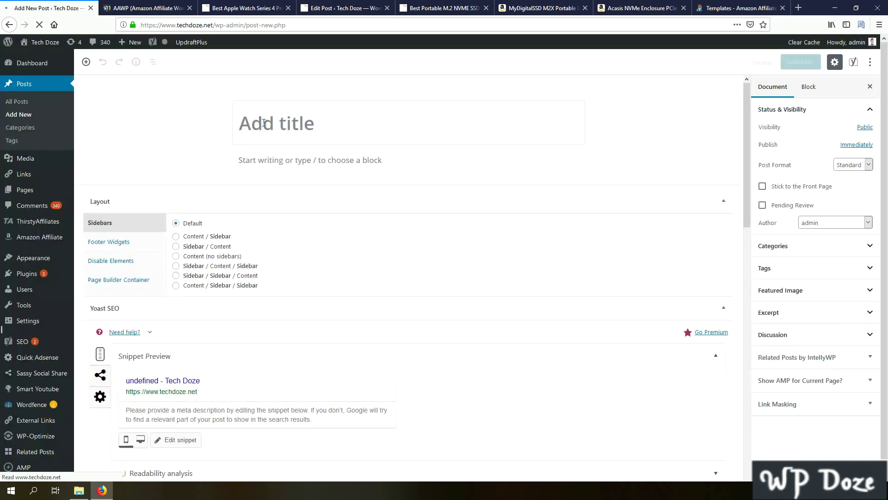
pyautogui.click(264, 122)
pyautogui.write('Tet')
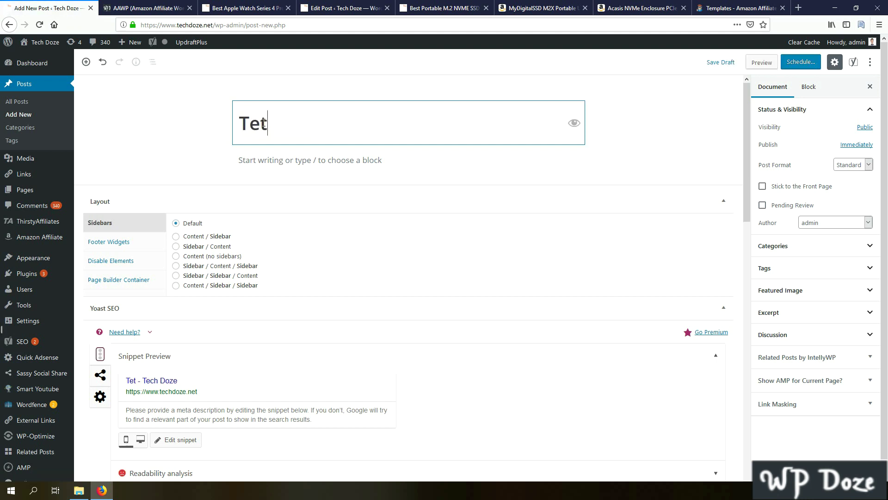
pyautogui.press('BackSpace')
pyautogui.write('st post')
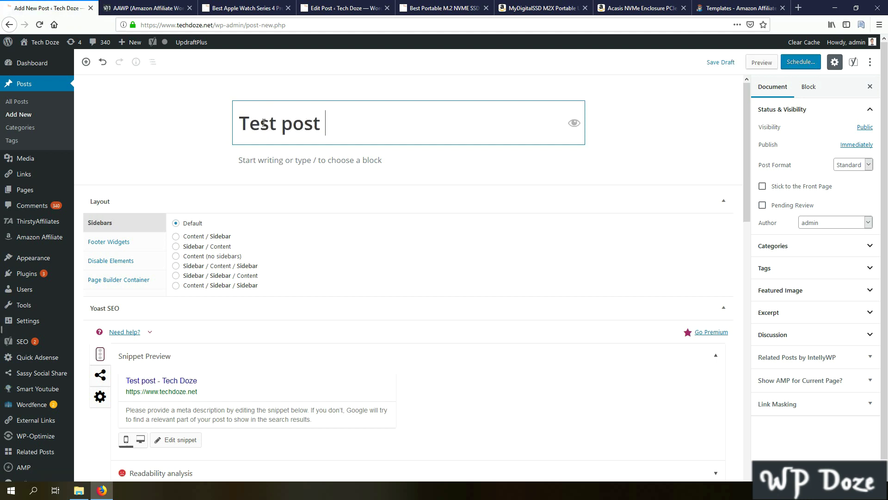
# Step: Paste [amazon table="6820"] into a new block in the post body and preview it
pyautogui.click(260, 160)
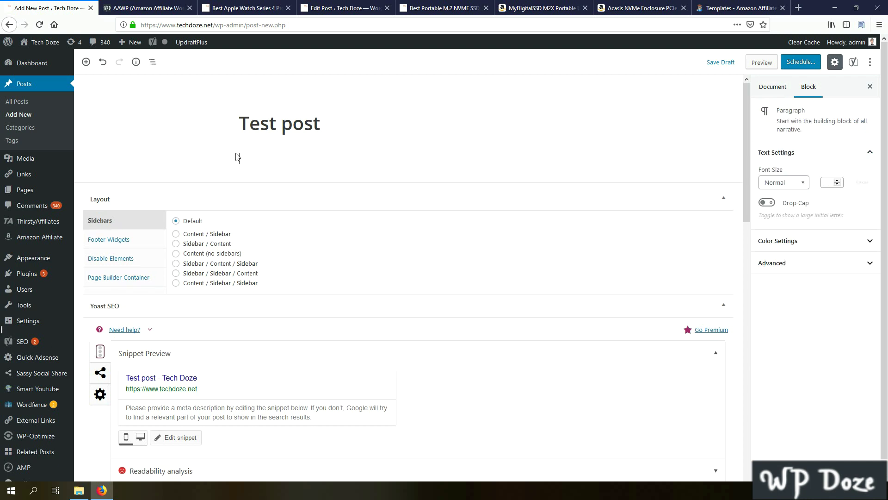
pyautogui.click(218, 160)
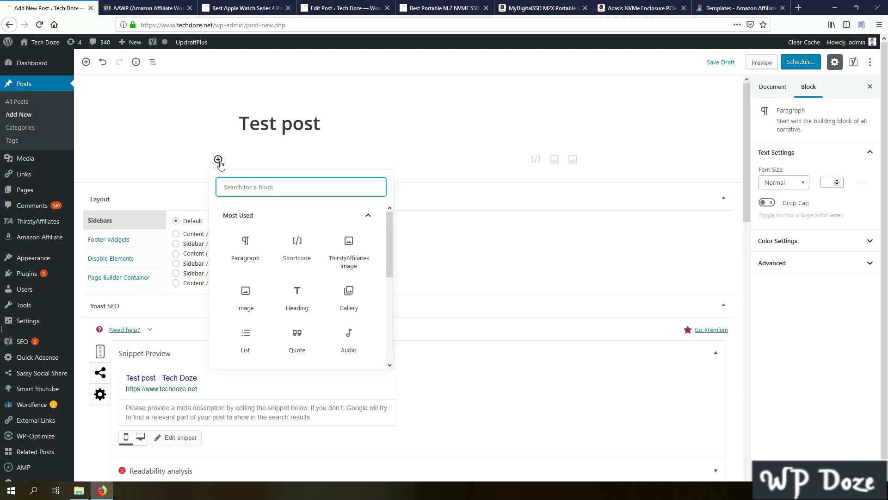
pyautogui.click(239, 245)
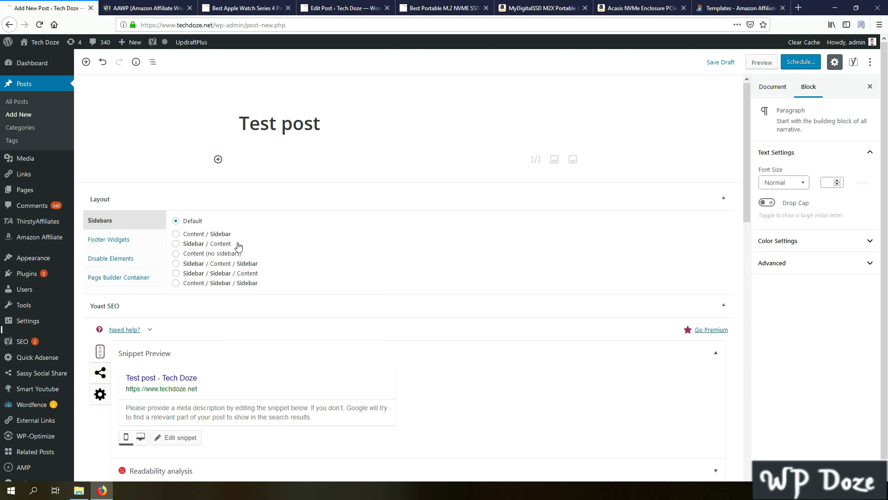
pyautogui.hotkey('ctrl', 'v')
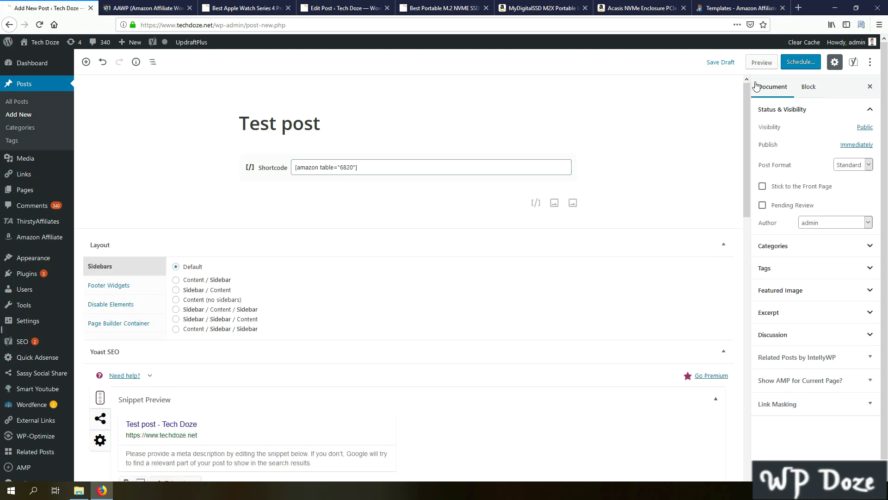
pyautogui.click(761, 63)
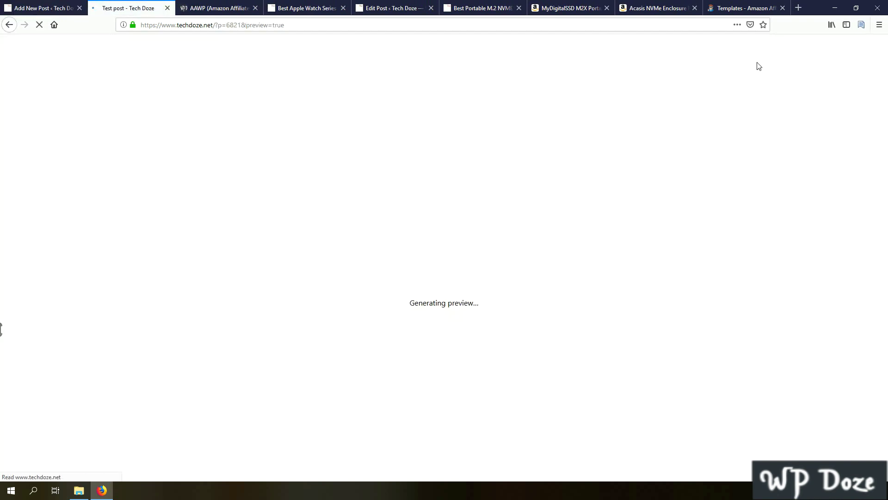
# Step: Check the previewed comparison table with prices $39.99 and $49.98, then return to the editor
pyautogui.scroll(-5, 429, 171)
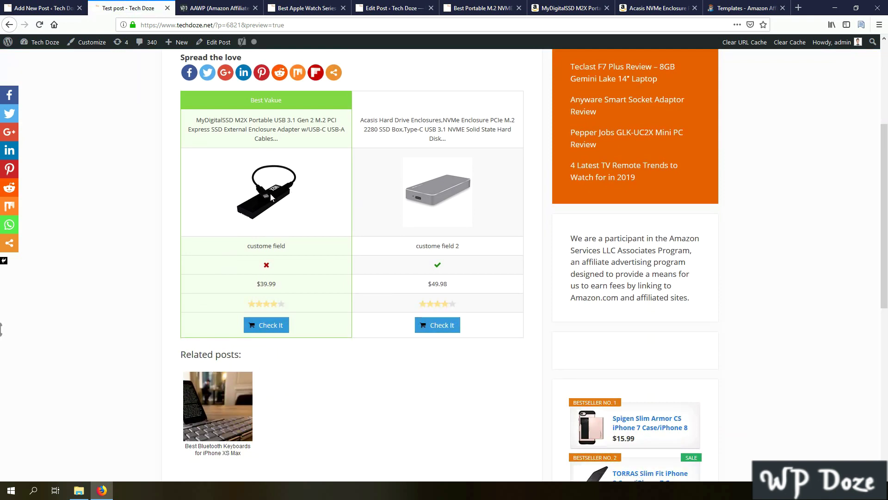
pyautogui.scroll(1, 336, 207)
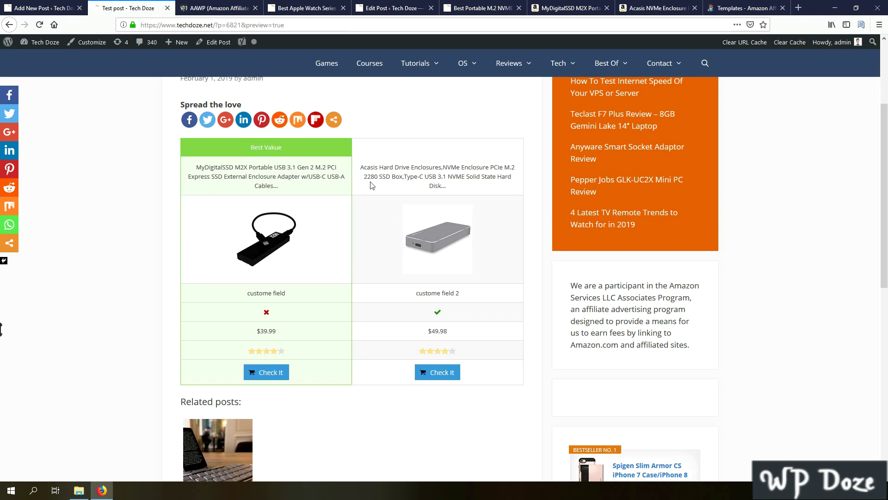
pyautogui.scroll(-1, 367, 199)
pyautogui.scroll(1, 367, 203)
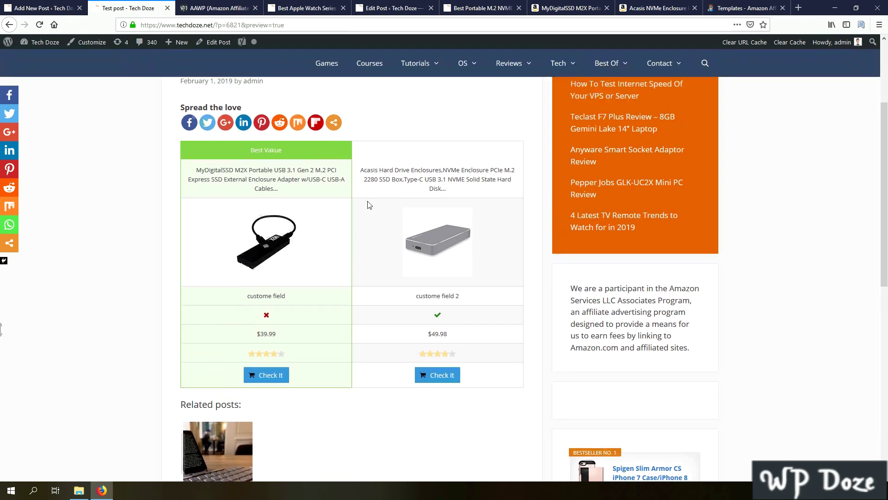
pyautogui.scroll(2, 370, 205)
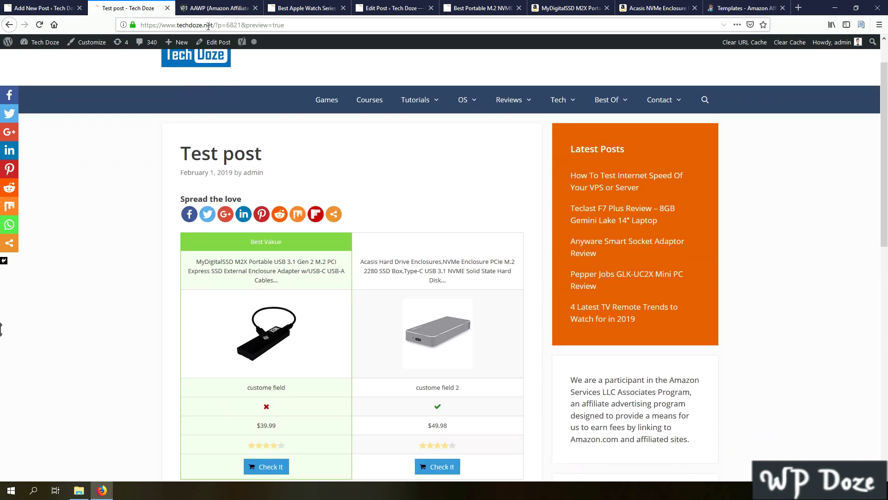
pyautogui.click(25, 9)
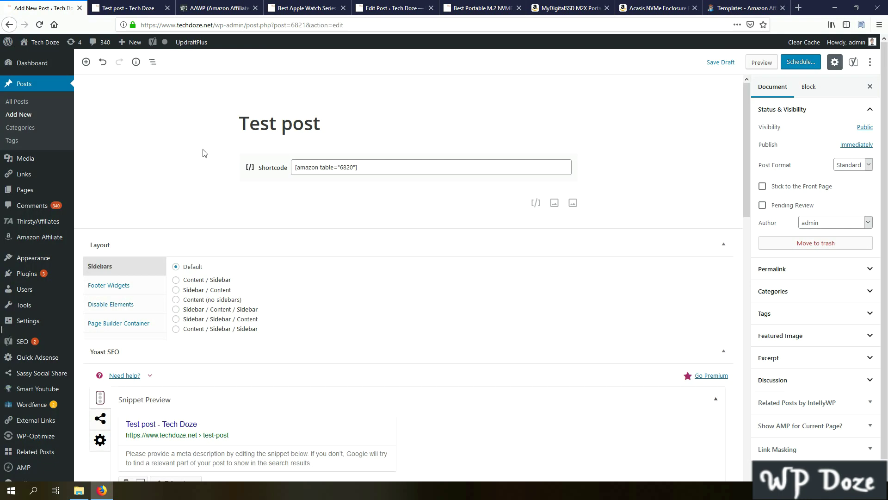
# Step: Add an empty paragraph block below the table shortcode, then go to the AAWP Templates page
pyautogui.scroll(-1, 254, 167)
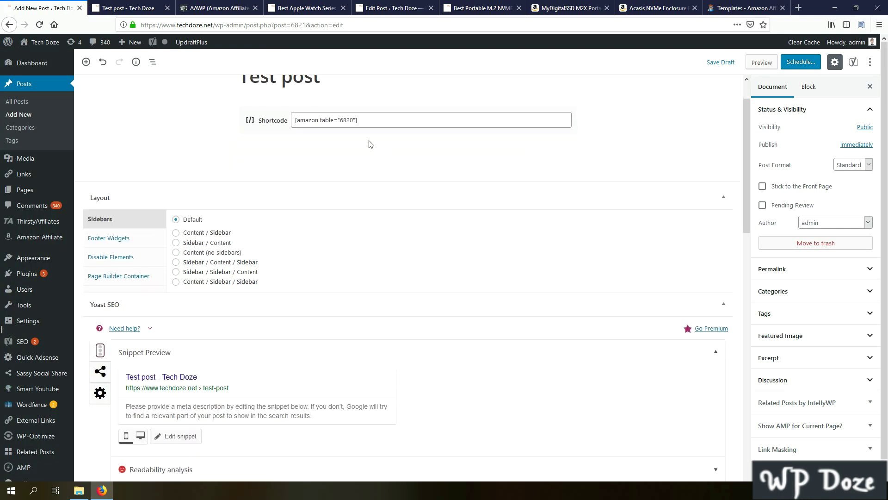
pyautogui.click(218, 157)
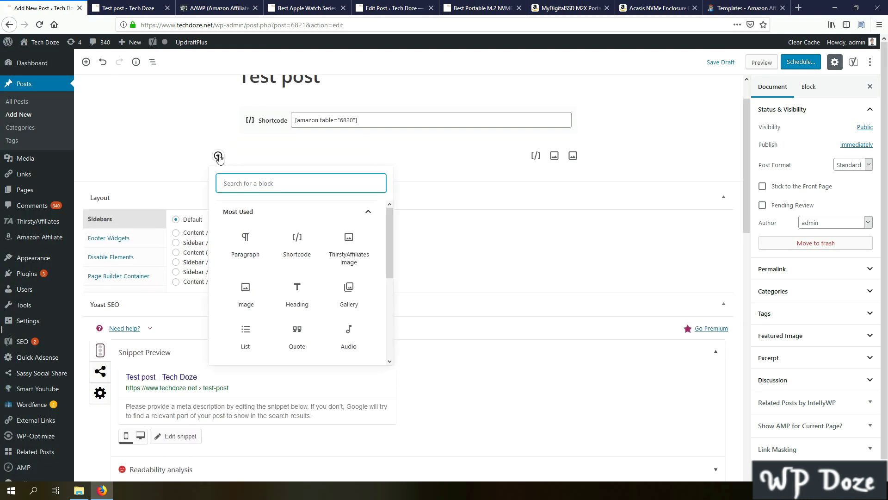
pyautogui.click(245, 244)
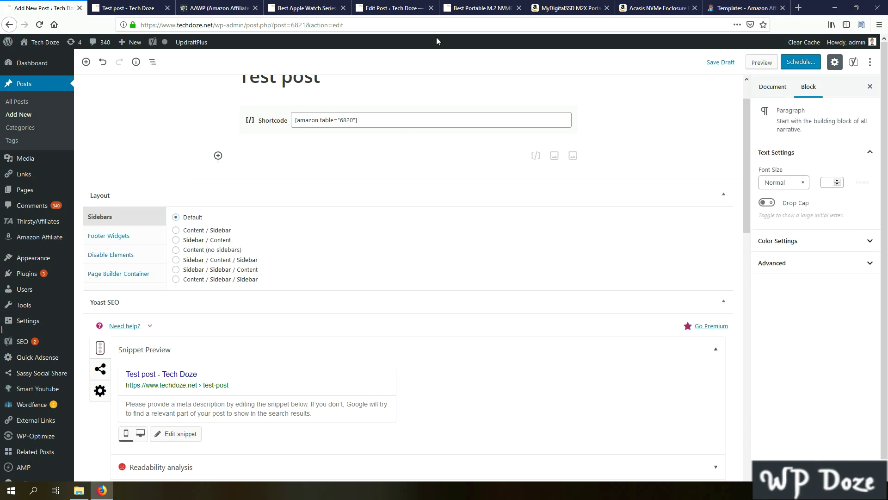
pyautogui.click(740, 8)
pyautogui.scroll(-5, 497, 179)
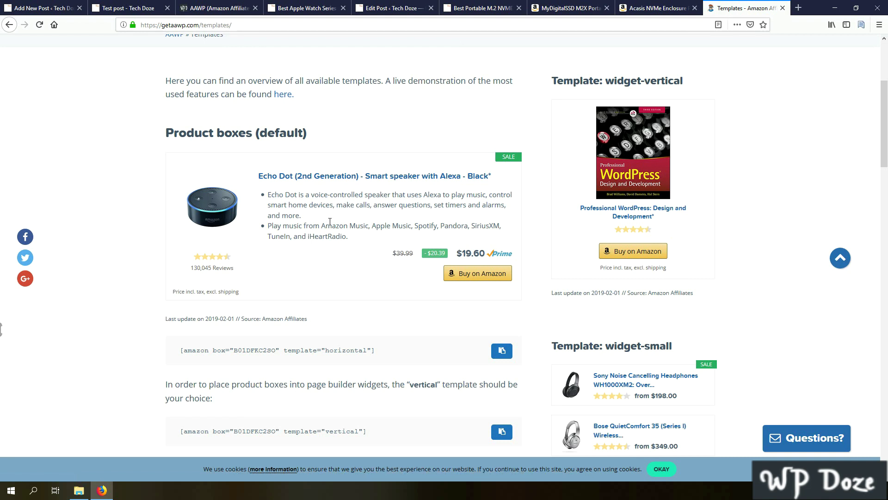
# Step: Copy [amazon box="B01DFKC2SO" template="horizontal"] and place the caret in the post's empty paragraph
pyautogui.tripleClick(270, 350)
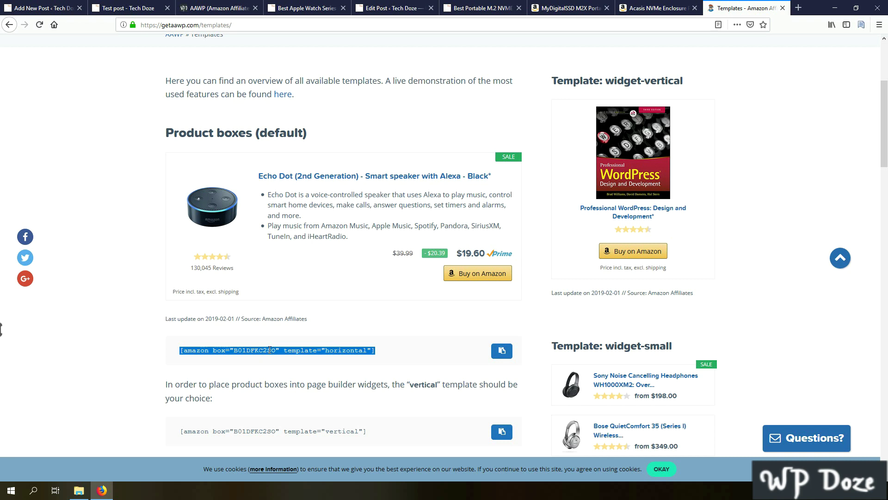
pyautogui.scroll(-4, 270, 350)
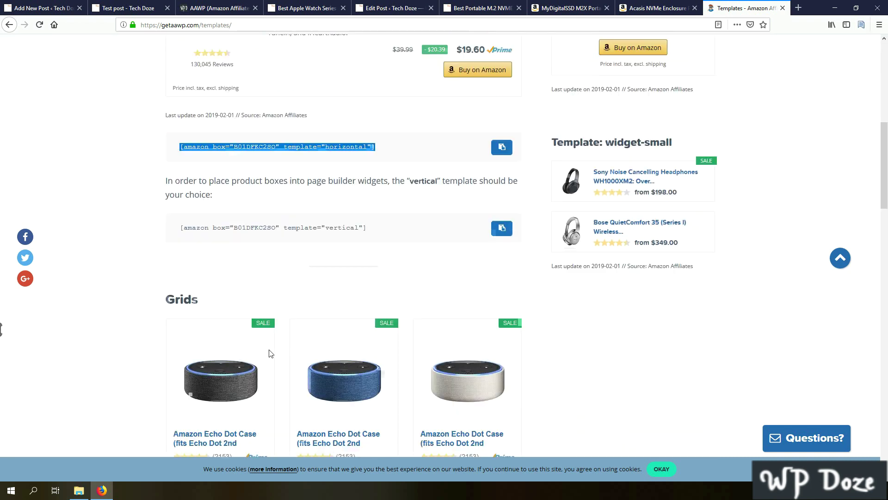
pyautogui.scroll(2, 268, 356)
pyautogui.scroll(1, 270, 353)
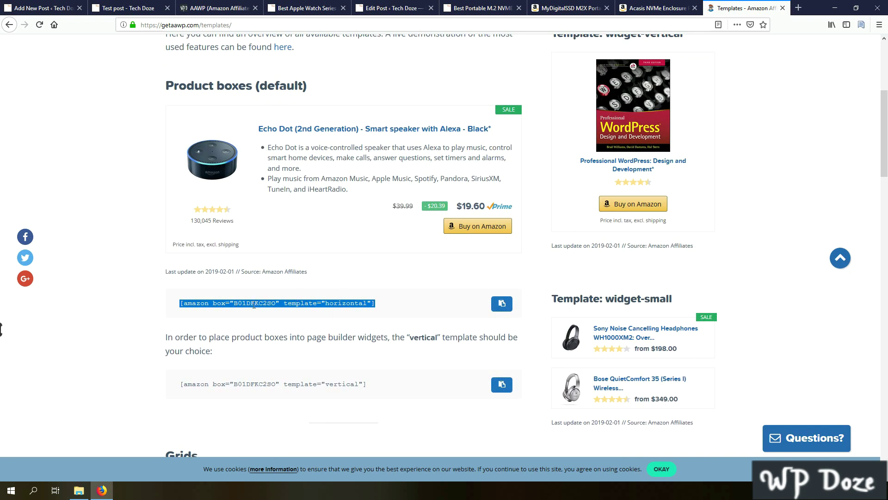
pyautogui.click(43, 8)
pyautogui.click(247, 157)
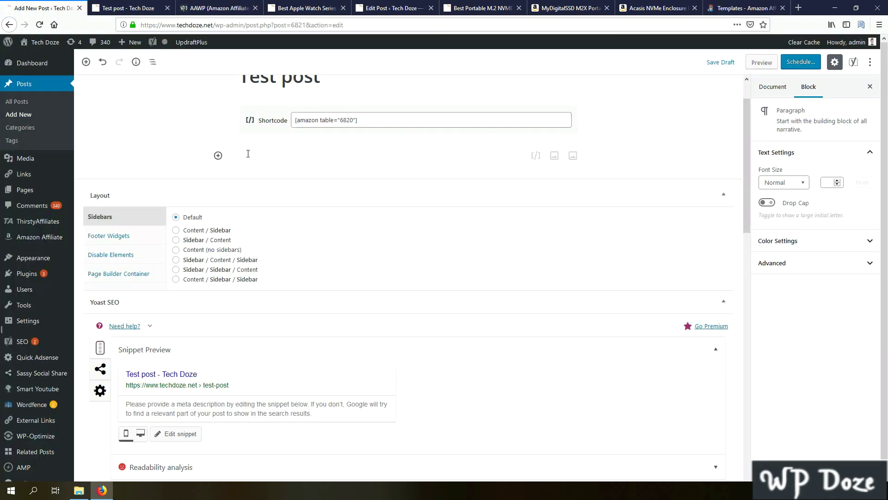
# Step: Paste the product box shortcode into the paragraph, then delete that pasted text again
pyautogui.hotkey('ctrl', 'v')
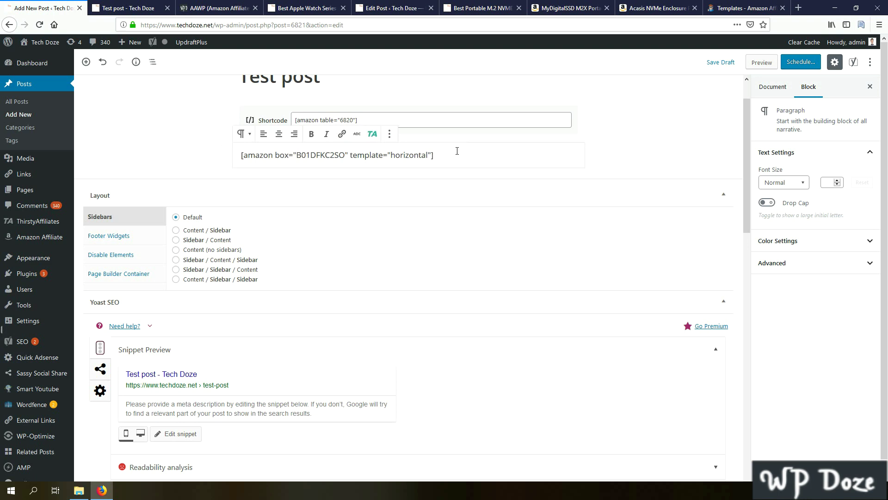
pyautogui.tripleClick(362, 161)
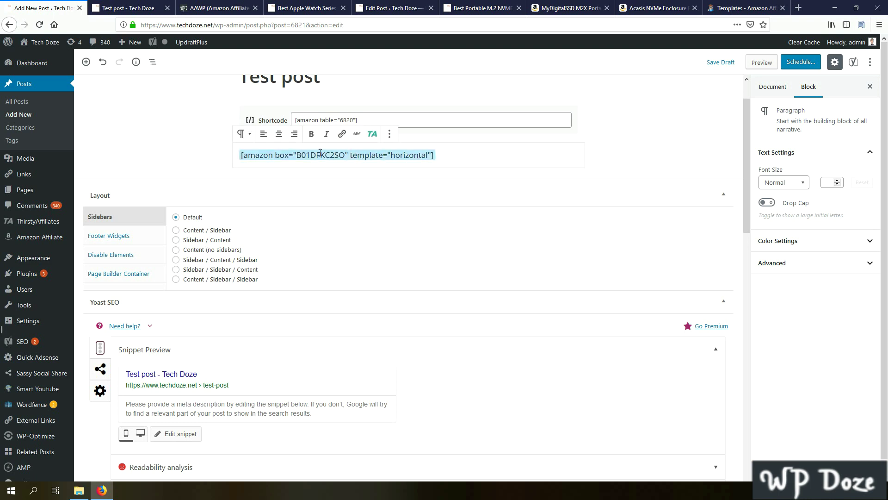
pyautogui.click(284, 158)
pyautogui.click(628, 149)
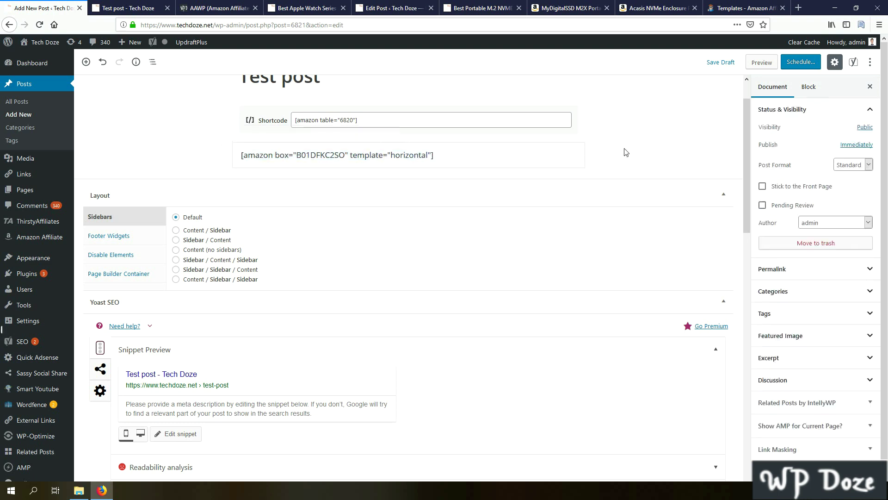
pyautogui.tripleClick(366, 161)
pyautogui.click(245, 135)
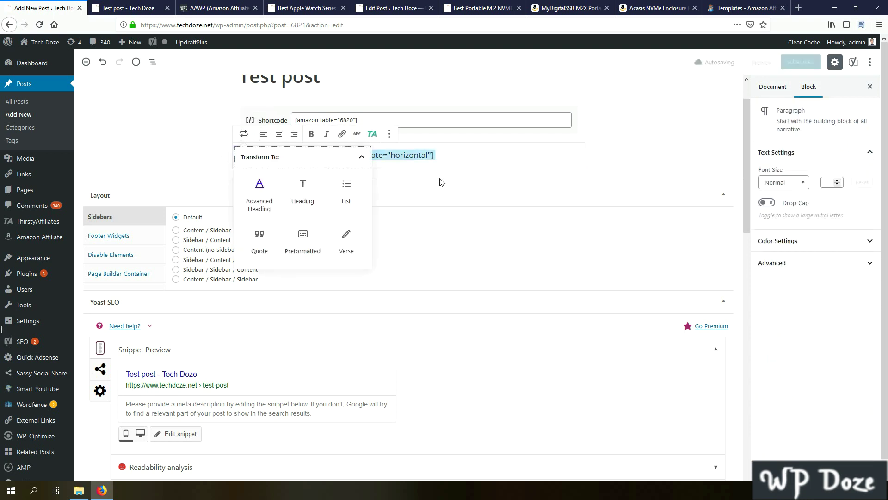
pyautogui.click(445, 160)
pyautogui.tripleClick(444, 159)
pyautogui.hotkey('ctrl', 'c')
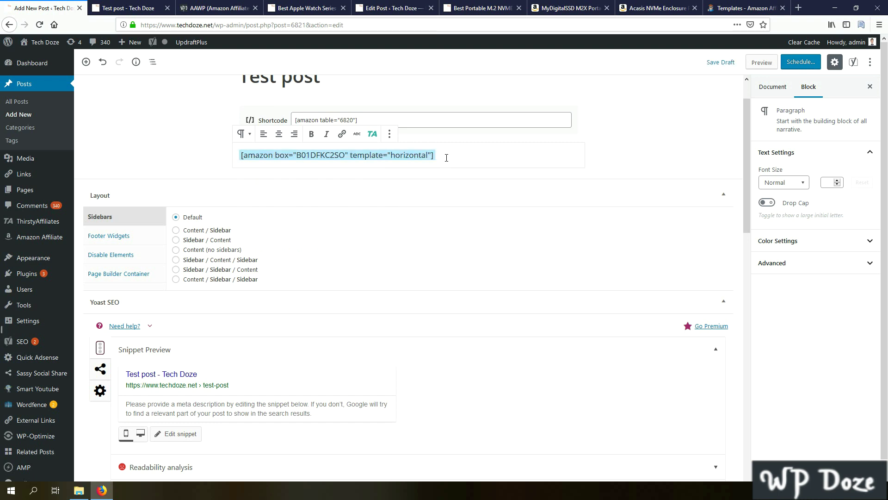
pyautogui.press('BackSpace')
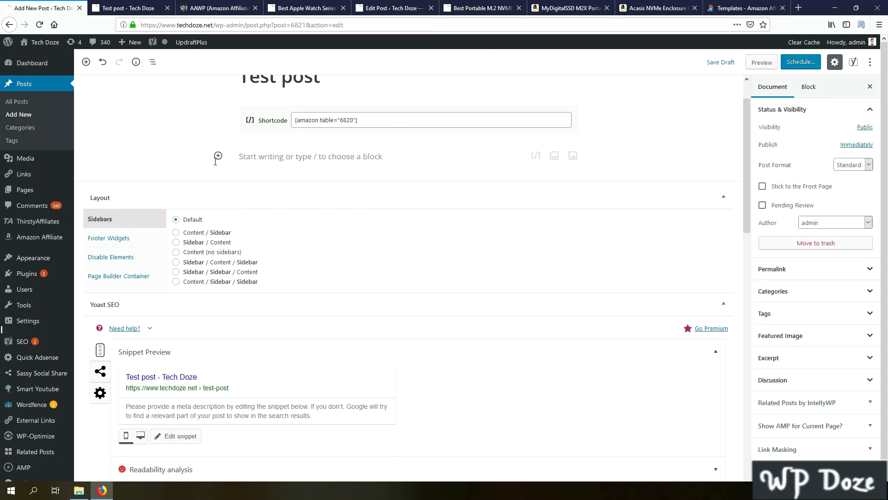
# Step: Add a Shortcode block with the horizontal B01DFKC2SO box shortcode, save the draft and preview
pyautogui.click(218, 156)
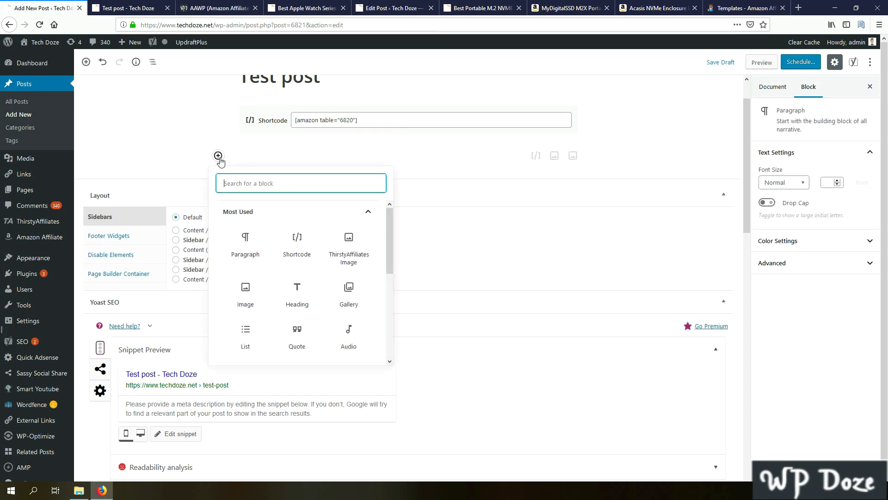
pyautogui.write('s')
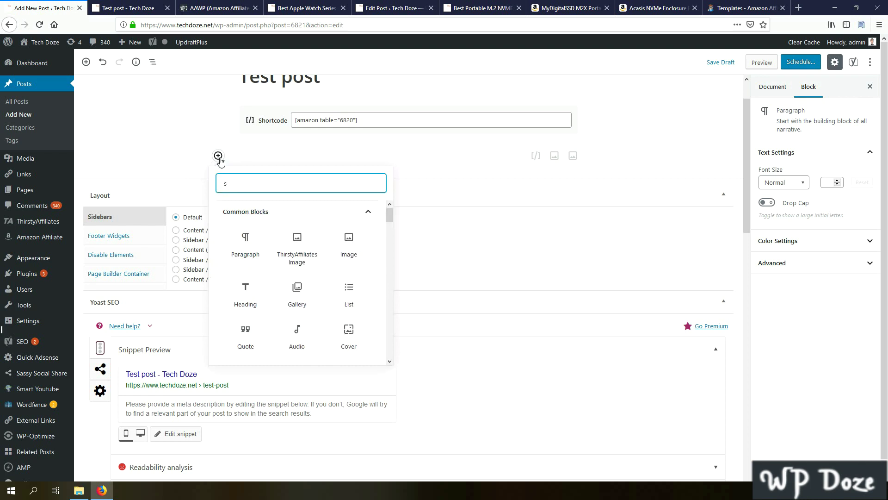
pyautogui.write('hor')
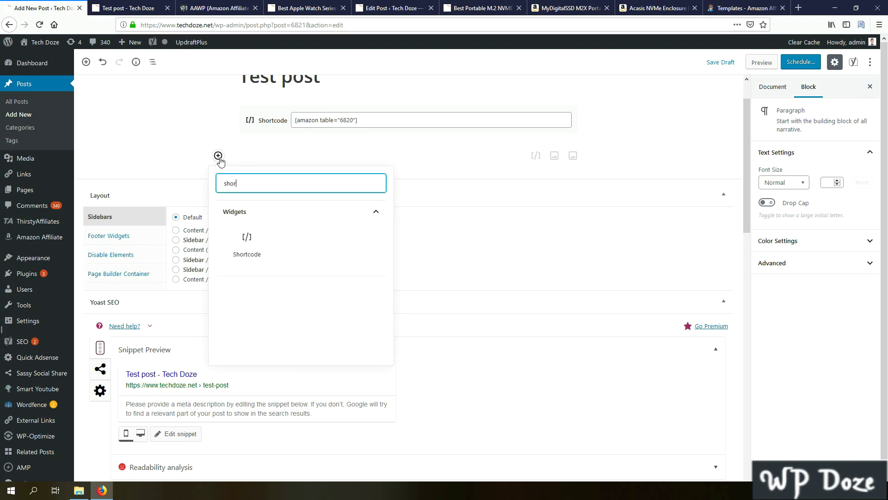
pyautogui.click(248, 244)
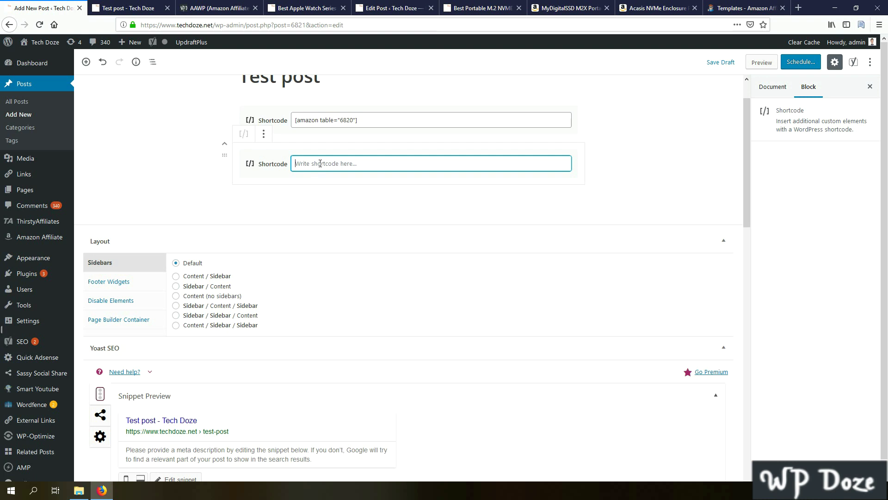
pyautogui.hotkey('ctrl', 'v')
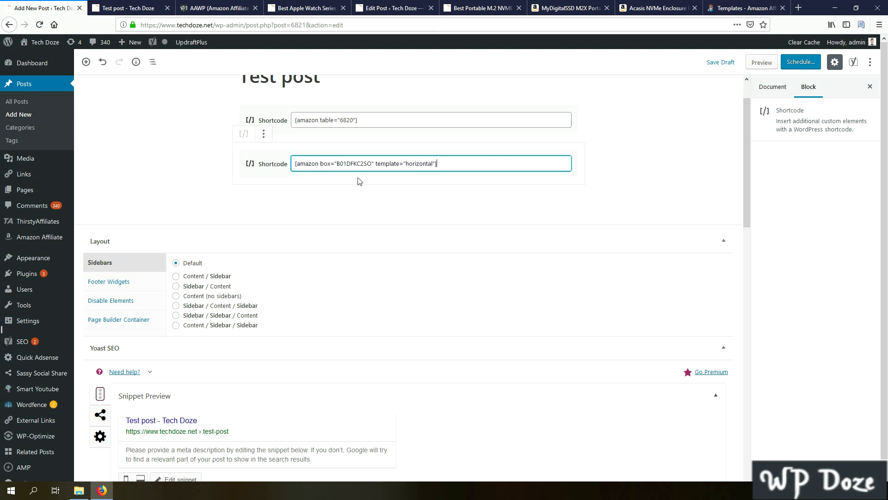
pyautogui.doubleClick(348, 164)
pyautogui.click(651, 138)
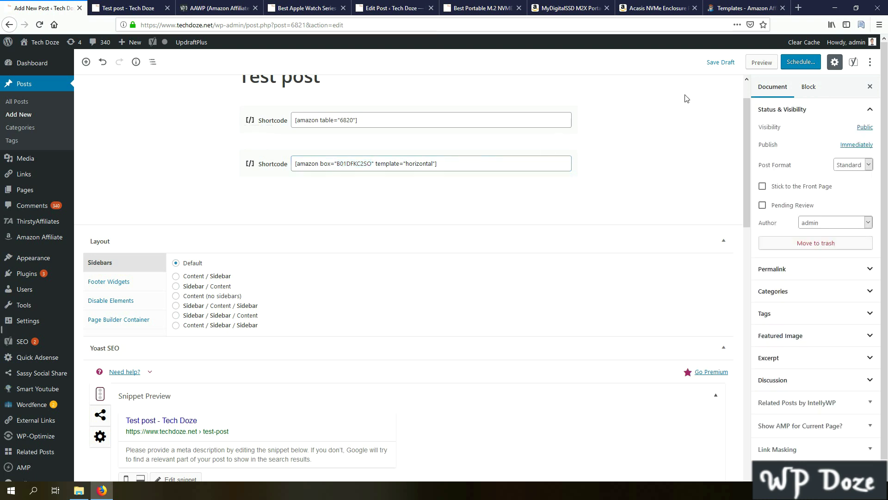
pyautogui.click(760, 65)
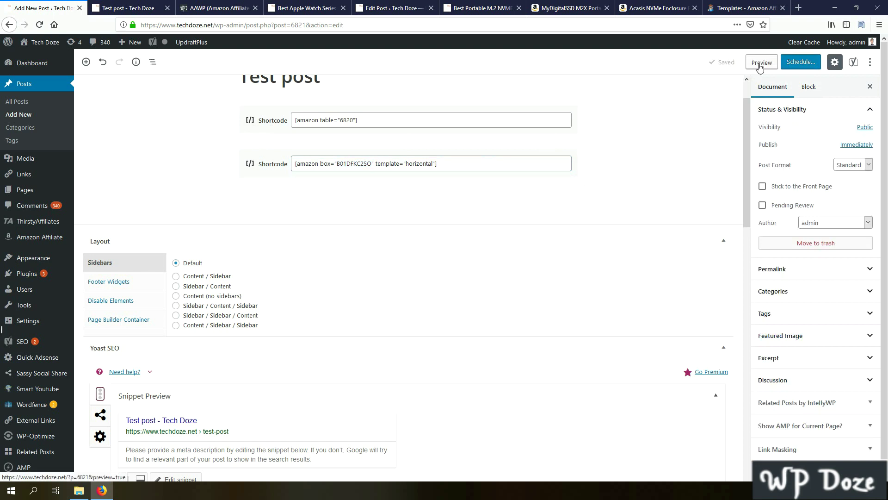
pyautogui.click(759, 65)
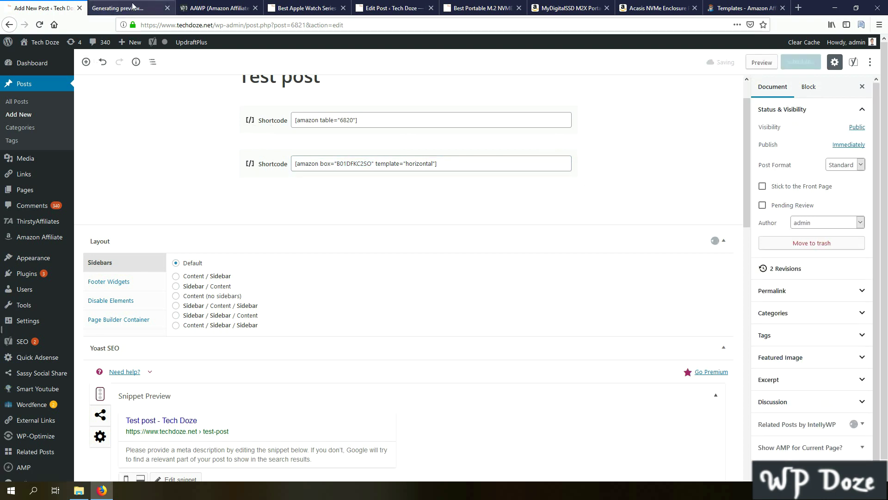
# Step: Check the preview's horizontal Echo Dot (2nd Generation) box at $19.60 below the table
pyautogui.click(133, 7)
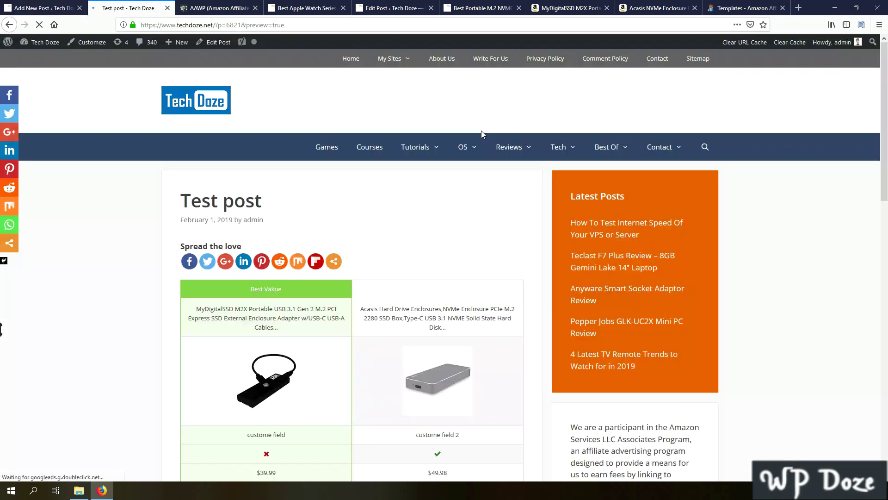
pyautogui.scroll(-7, 481, 131)
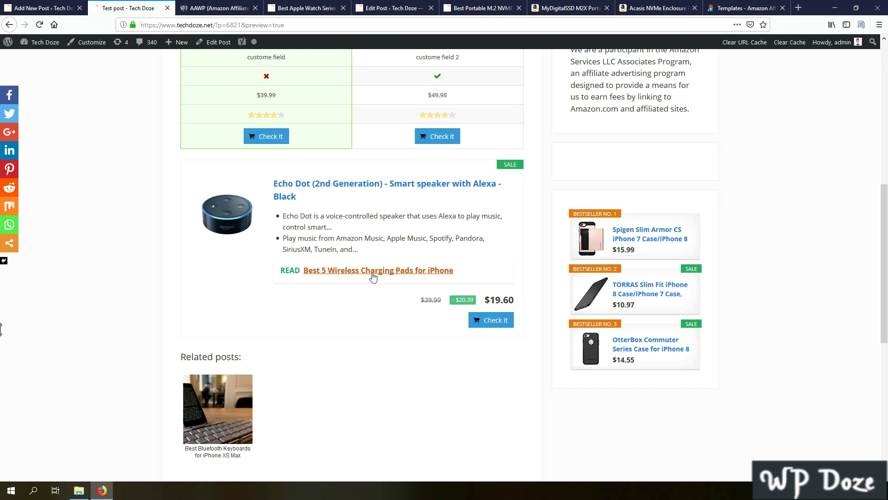
pyautogui.scroll(2, 379, 273)
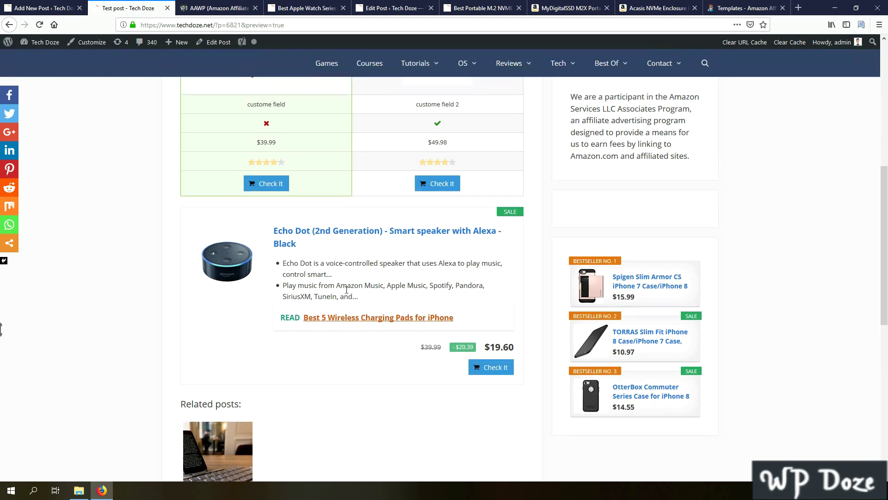
pyautogui.click(44, 8)
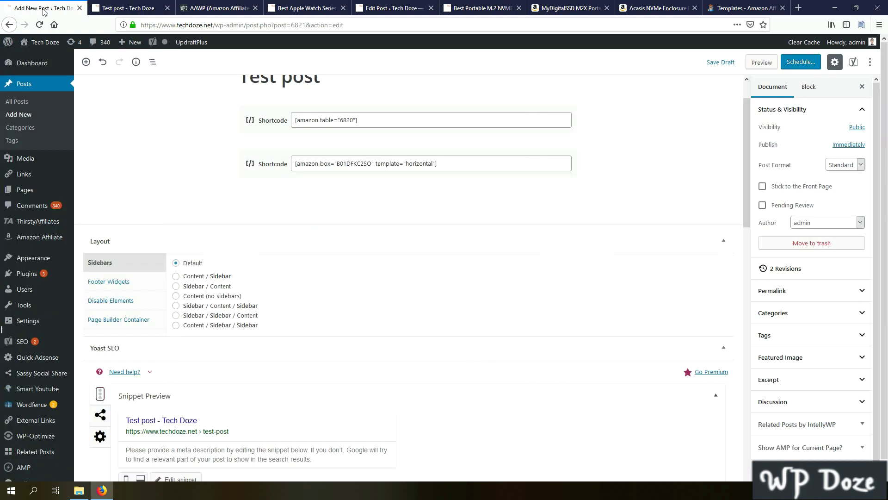
# Step: Move the comparison table block below the Echo Dot product box
pyautogui.click(245, 123)
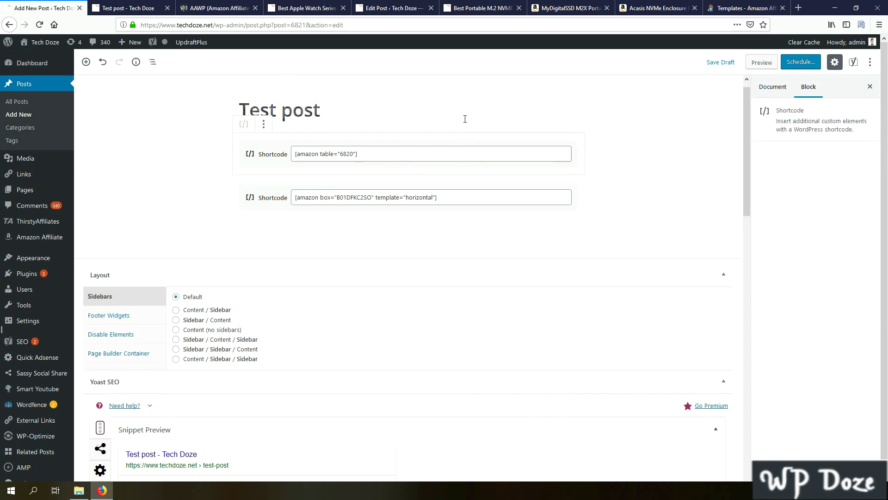
pyautogui.click(226, 171)
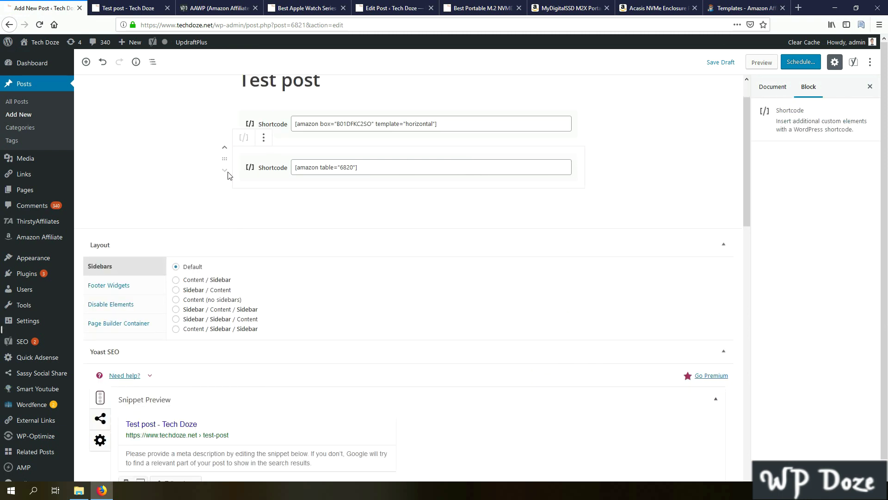
pyautogui.scroll(2, 606, 149)
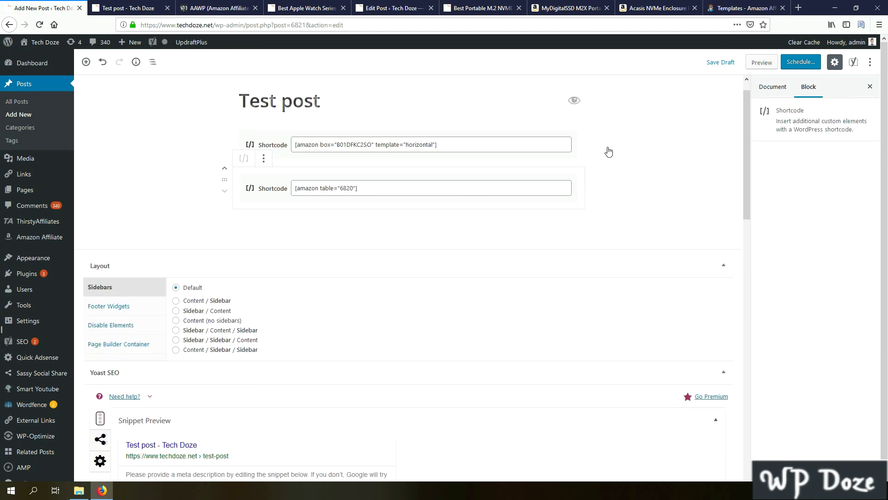
# Step: Preview the reordered post, then return to the AAWP Templates page
pyautogui.click(769, 65)
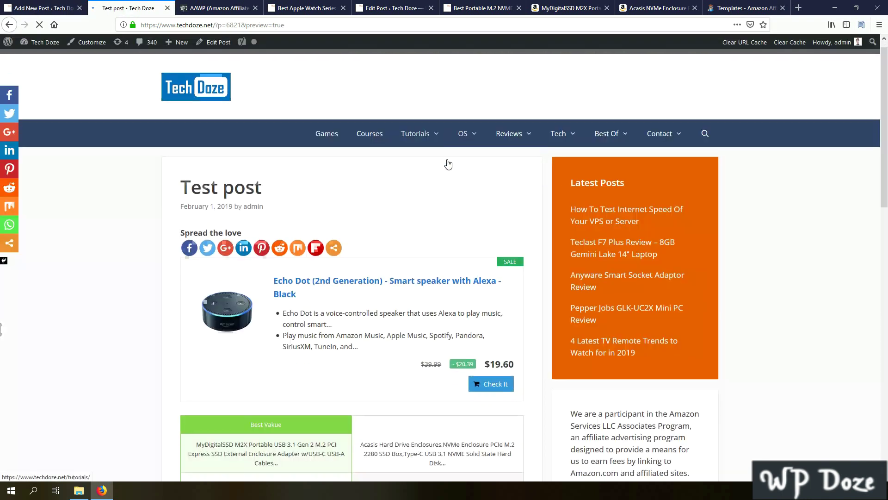
pyautogui.scroll(-3, 448, 164)
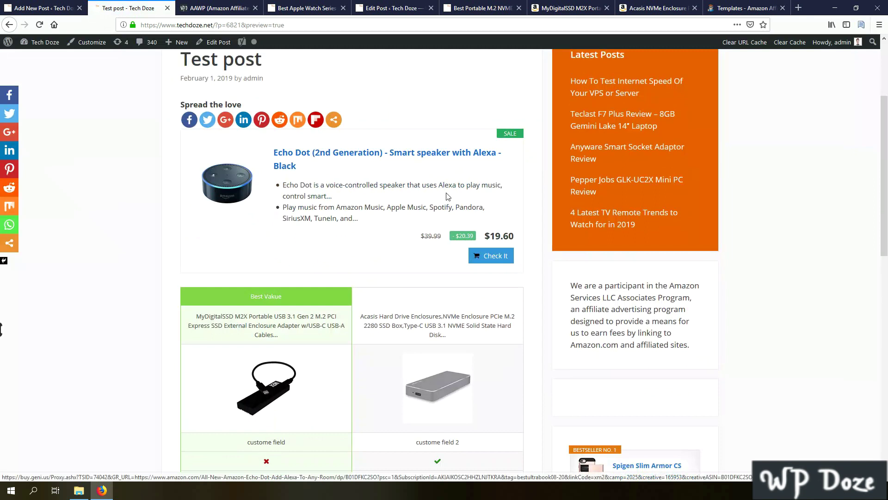
pyautogui.scroll(-3, 426, 172)
pyautogui.scroll(3, 426, 172)
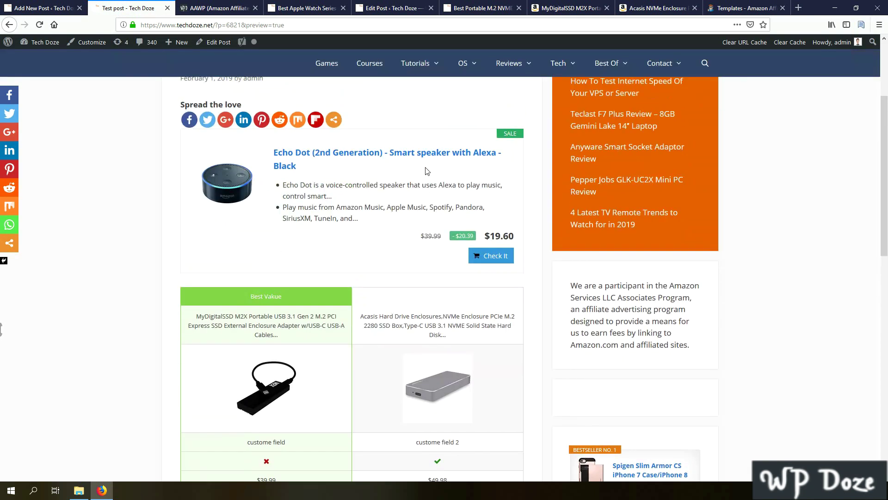
pyautogui.click(706, 12)
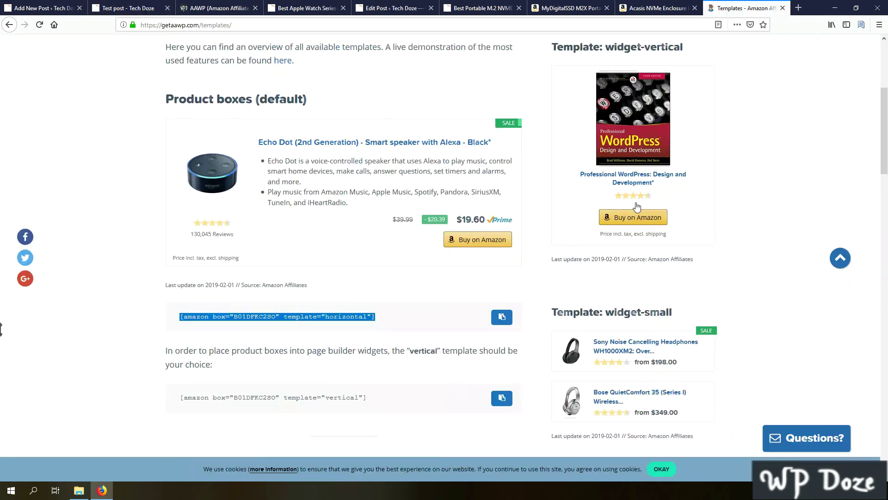
# Step: Review the Echo Dot $19.60 box example on the Templates page, then open Pricing
pyautogui.scroll(5, 637, 205)
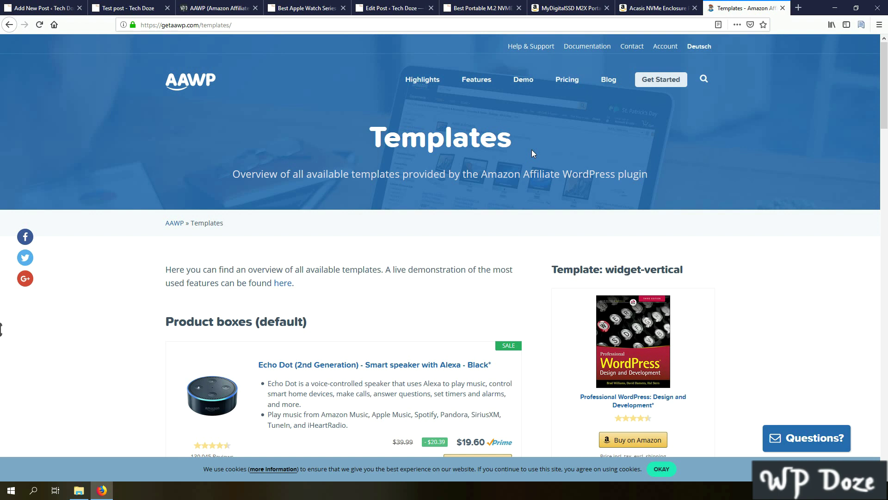
pyautogui.scroll(-1, 531, 150)
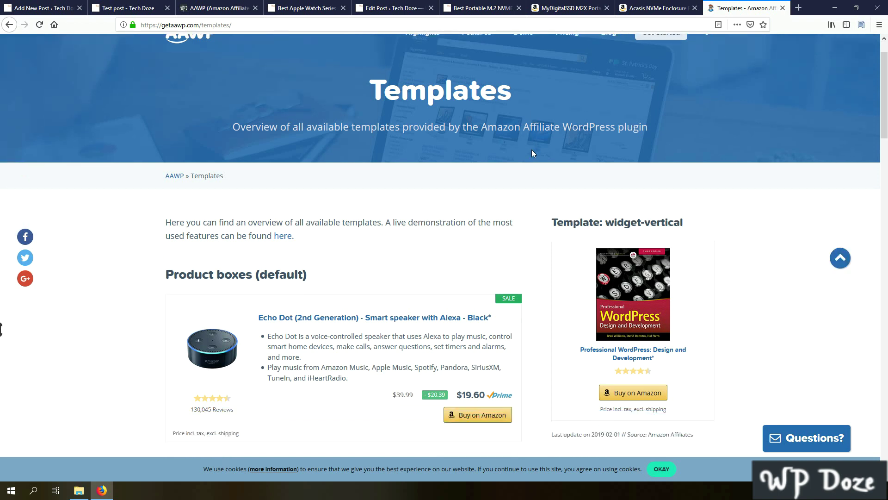
pyautogui.scroll(-4, 532, 154)
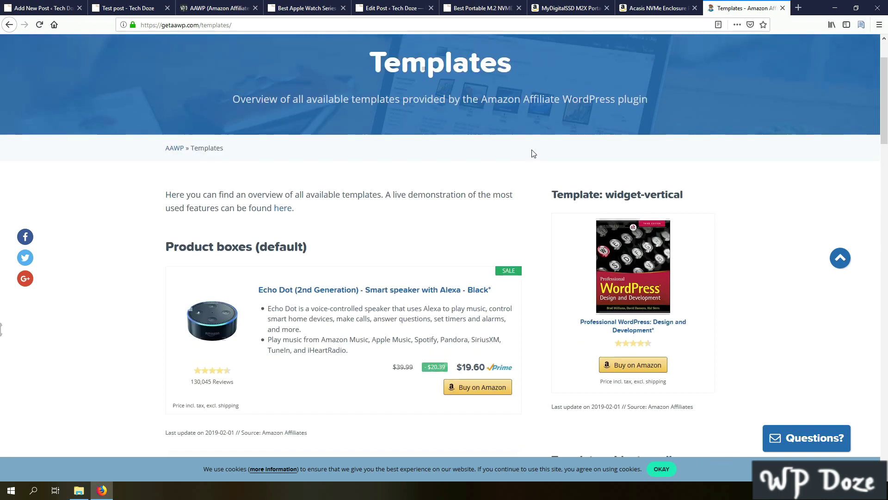
pyautogui.scroll(5, 533, 152)
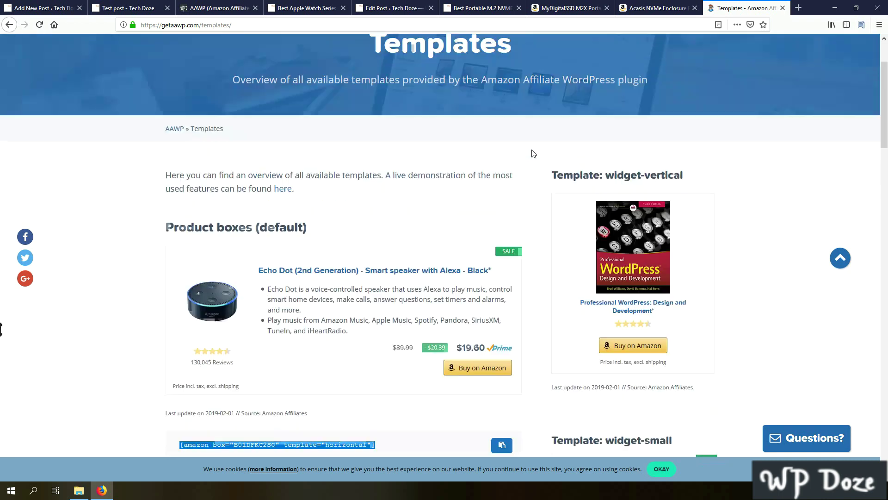
pyautogui.click(568, 81)
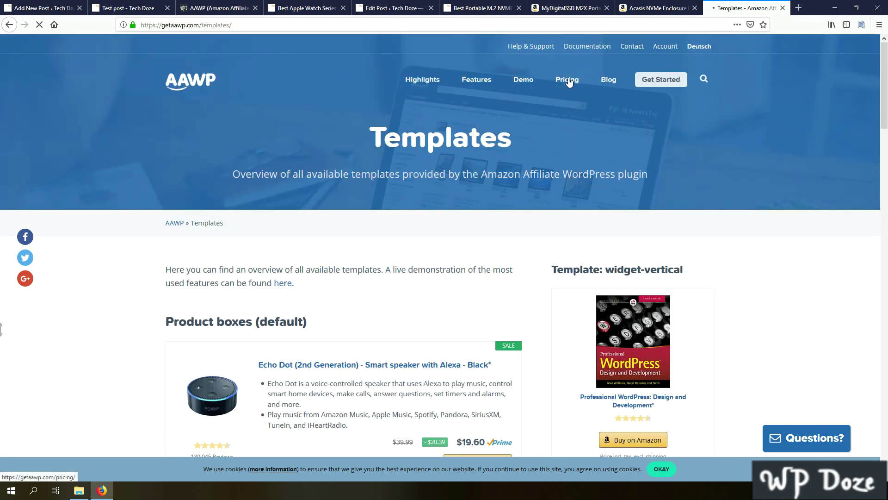
# Step: Highlight the plans' site limits (1, 3, 10 sites) and the Plus plan's €99 price
pyautogui.scroll(-2, 556, 127)
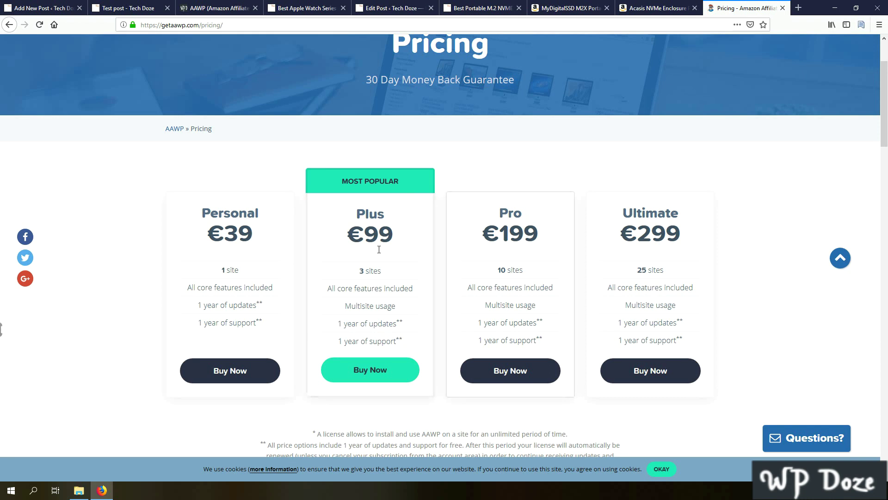
pyautogui.moveTo(221, 271); pyautogui.dragTo(238, 270)
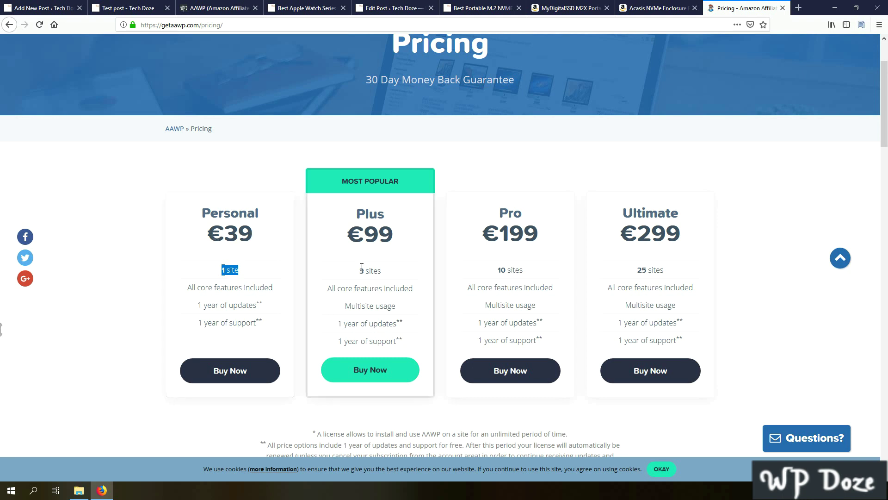
pyautogui.moveTo(360, 271); pyautogui.dragTo(381, 277)
pyautogui.moveTo(369, 240); pyautogui.dragTo(394, 243)
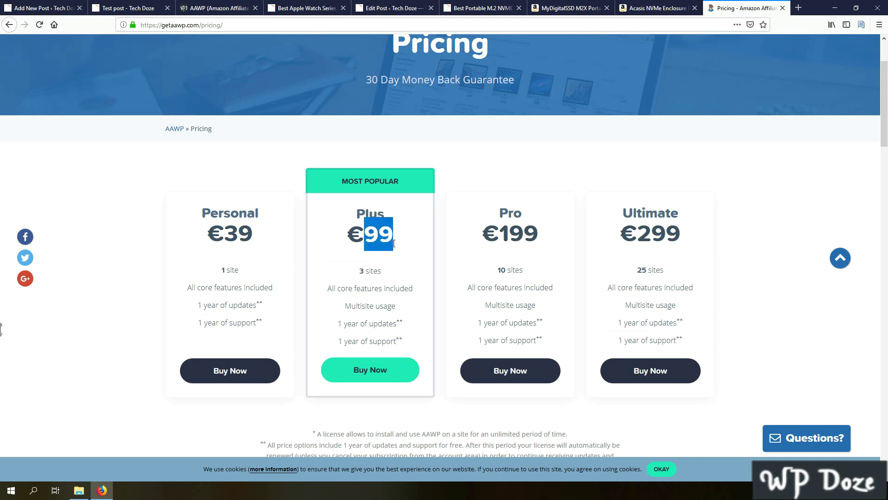
pyautogui.moveTo(495, 271); pyautogui.dragTo(522, 273)
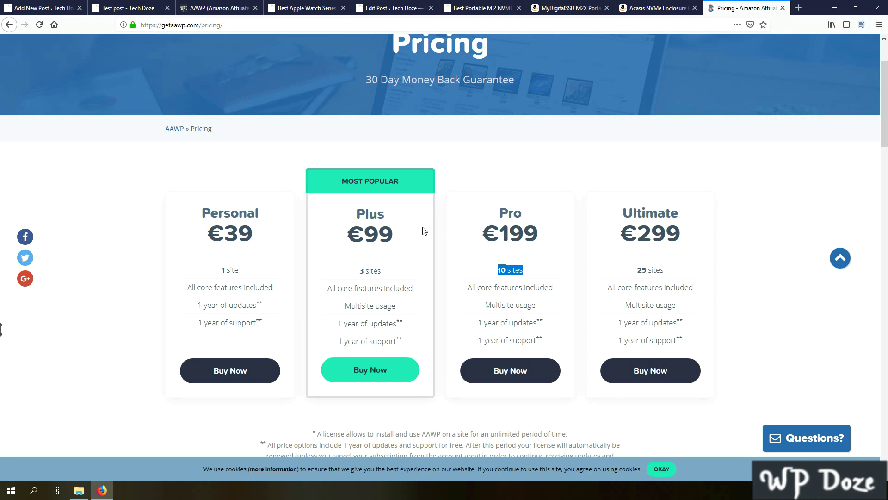
pyautogui.scroll(-1, 424, 231)
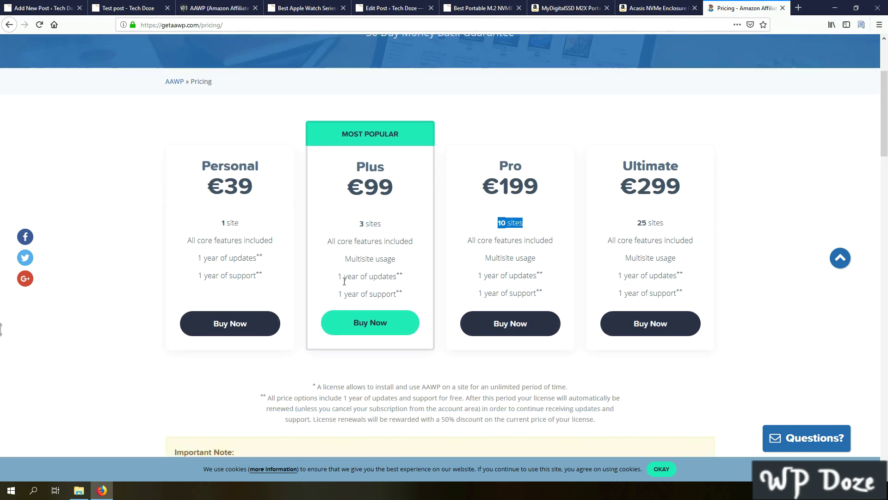
pyautogui.scroll(-2, 344, 281)
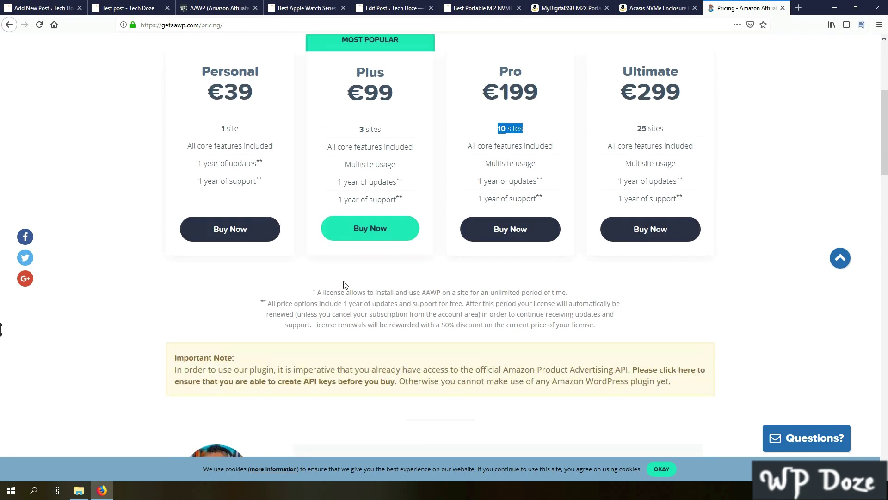
pyautogui.scroll(4, 344, 284)
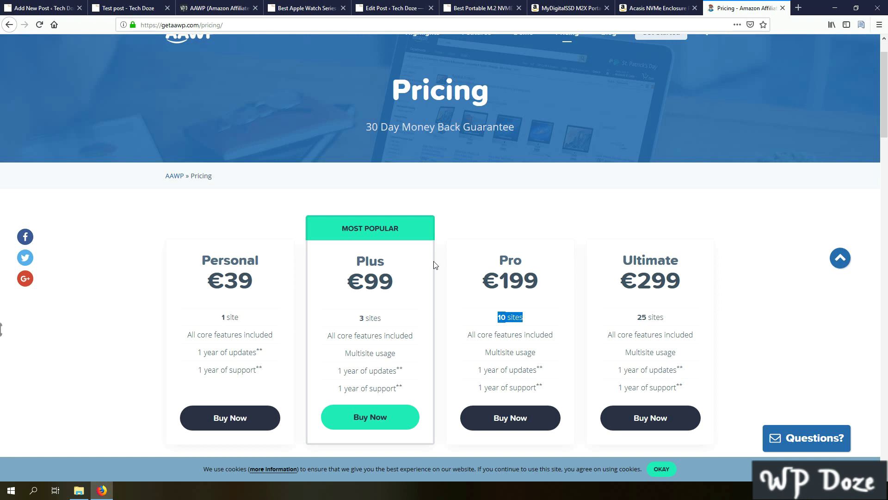
pyautogui.scroll(2, 506, 261)
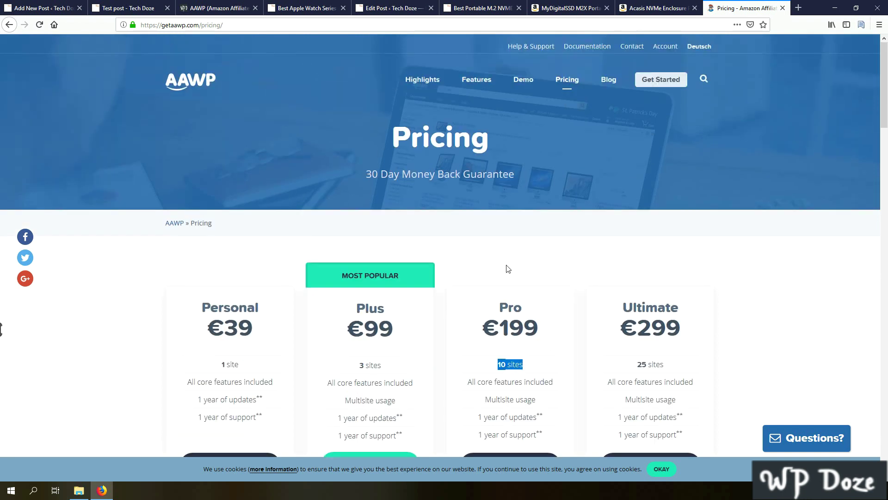